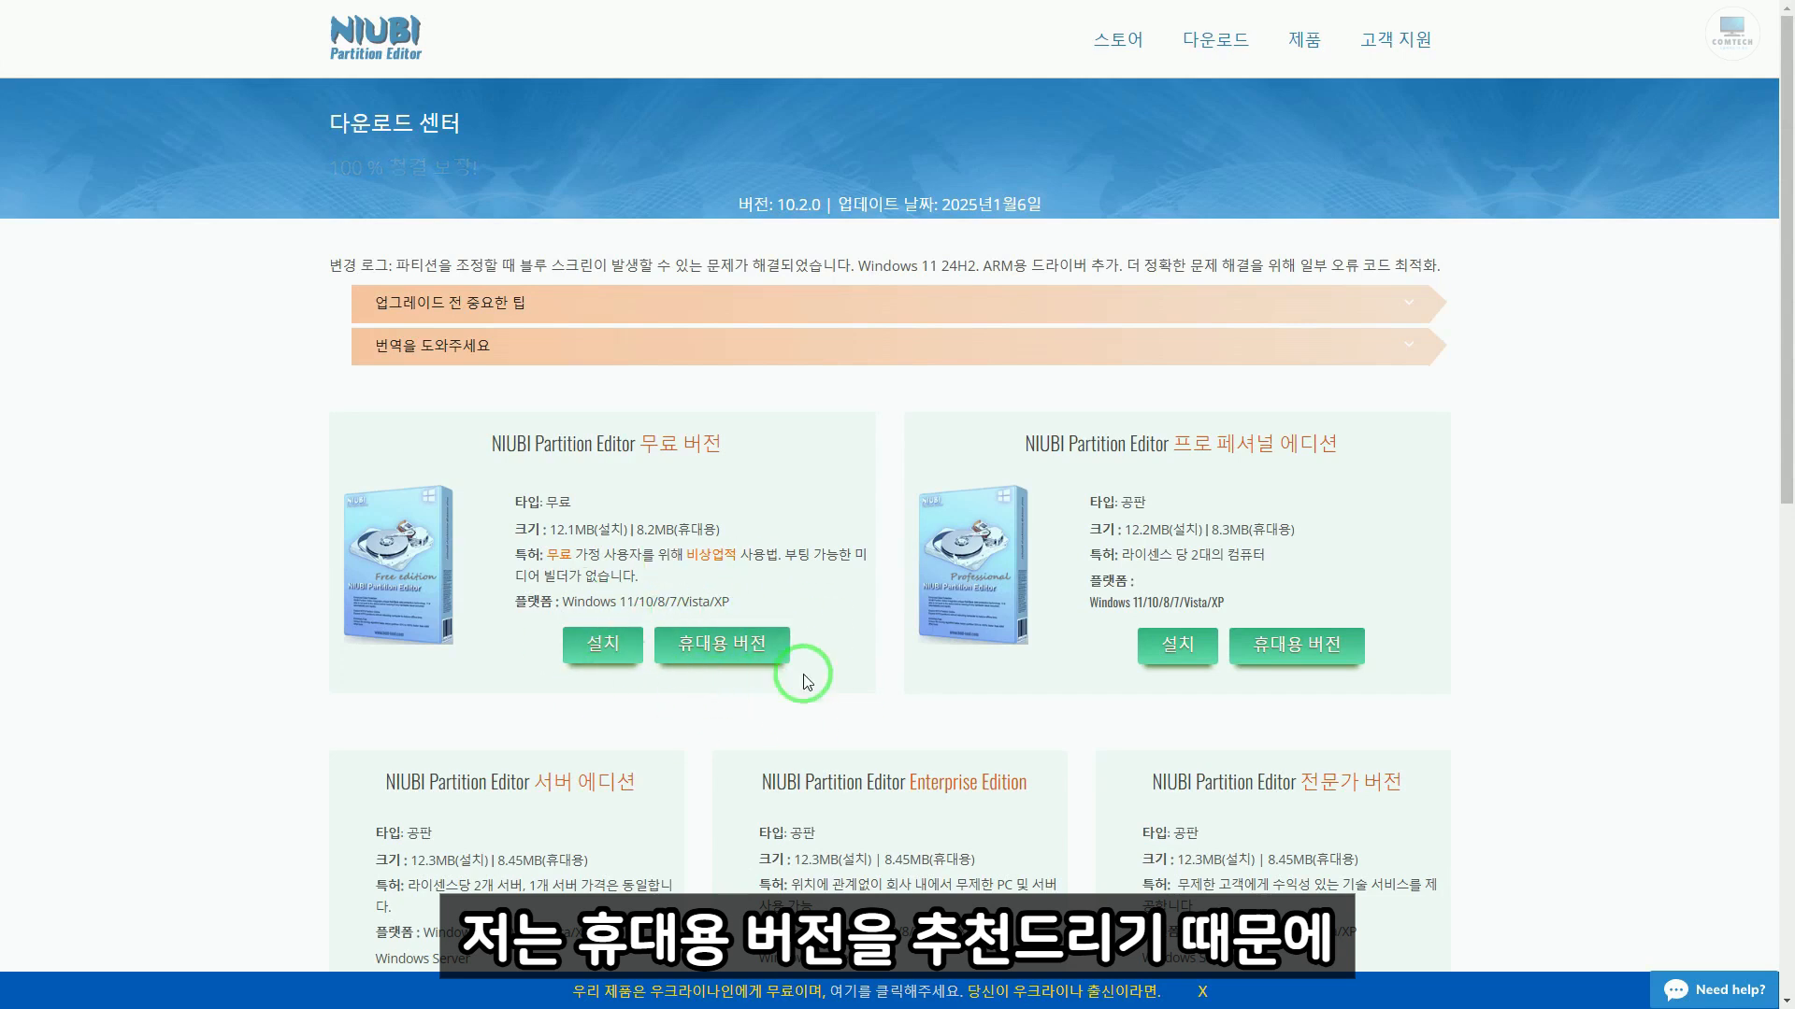
# - Download the portable version of NIUBI Partition Editor's free edition and run npe.exe from the extracted portable_free folder
pyautogui.click(735, 647)
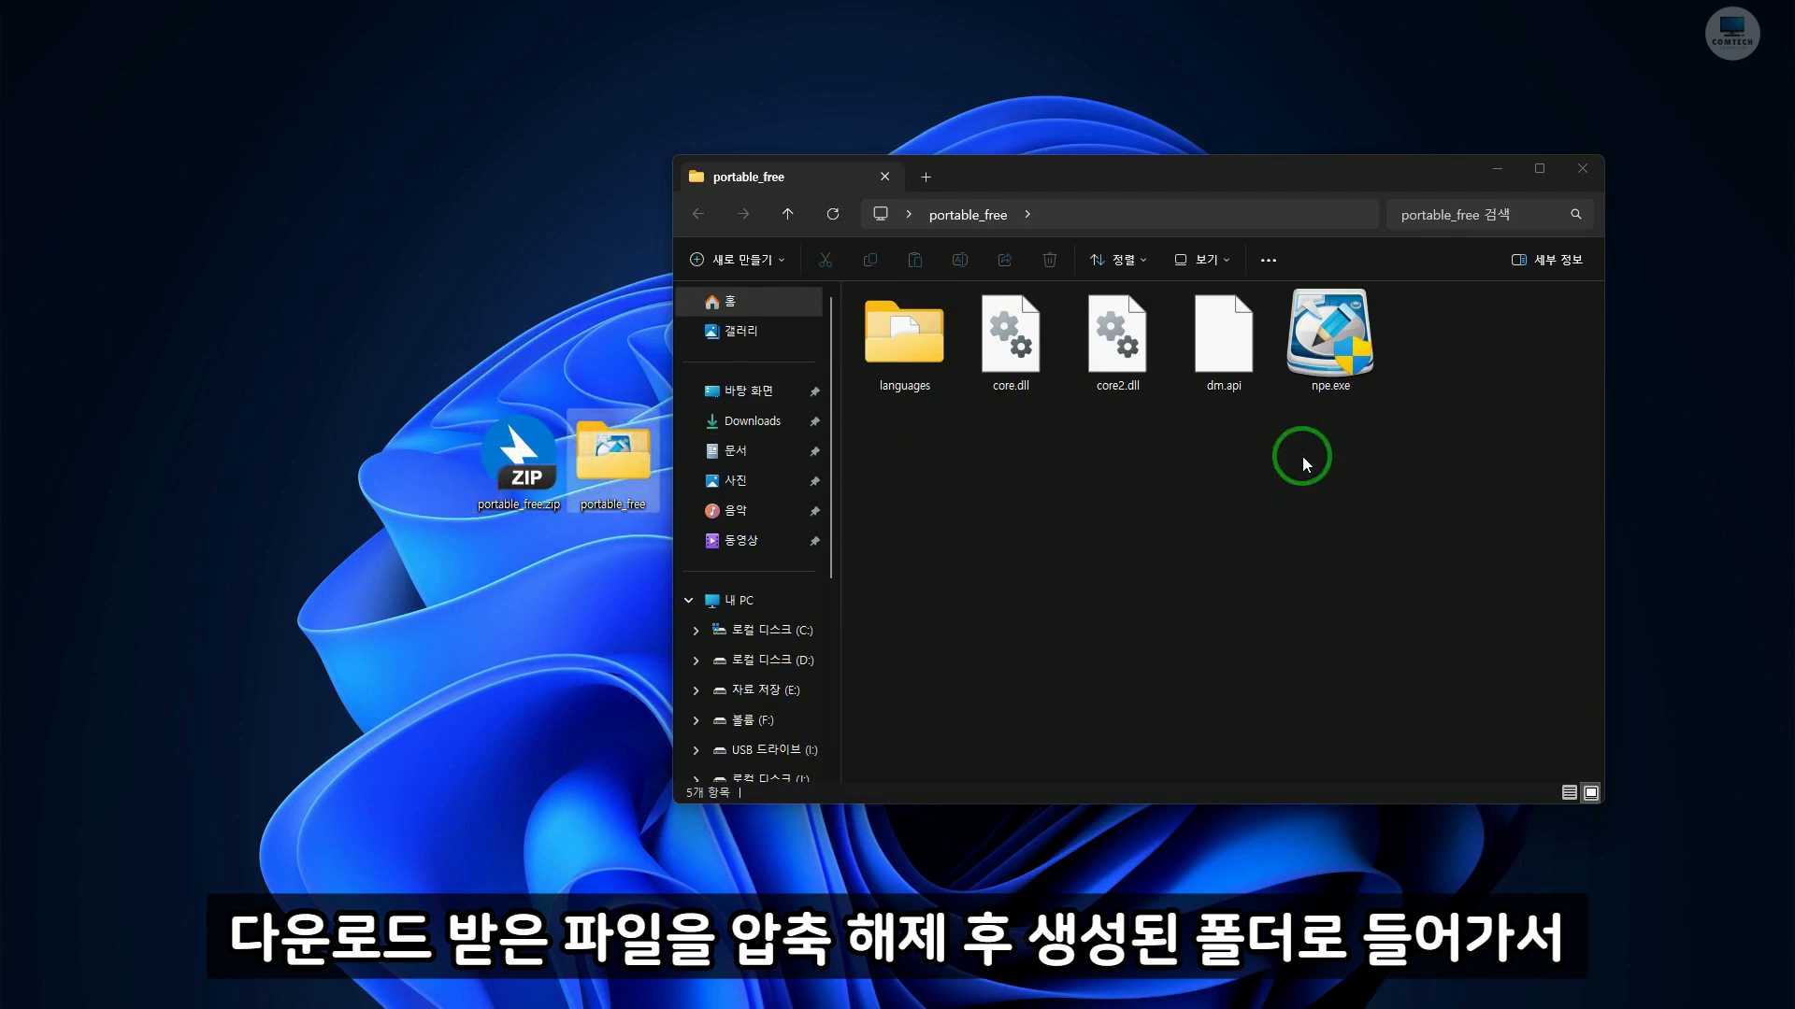
pyautogui.click(1319, 331)
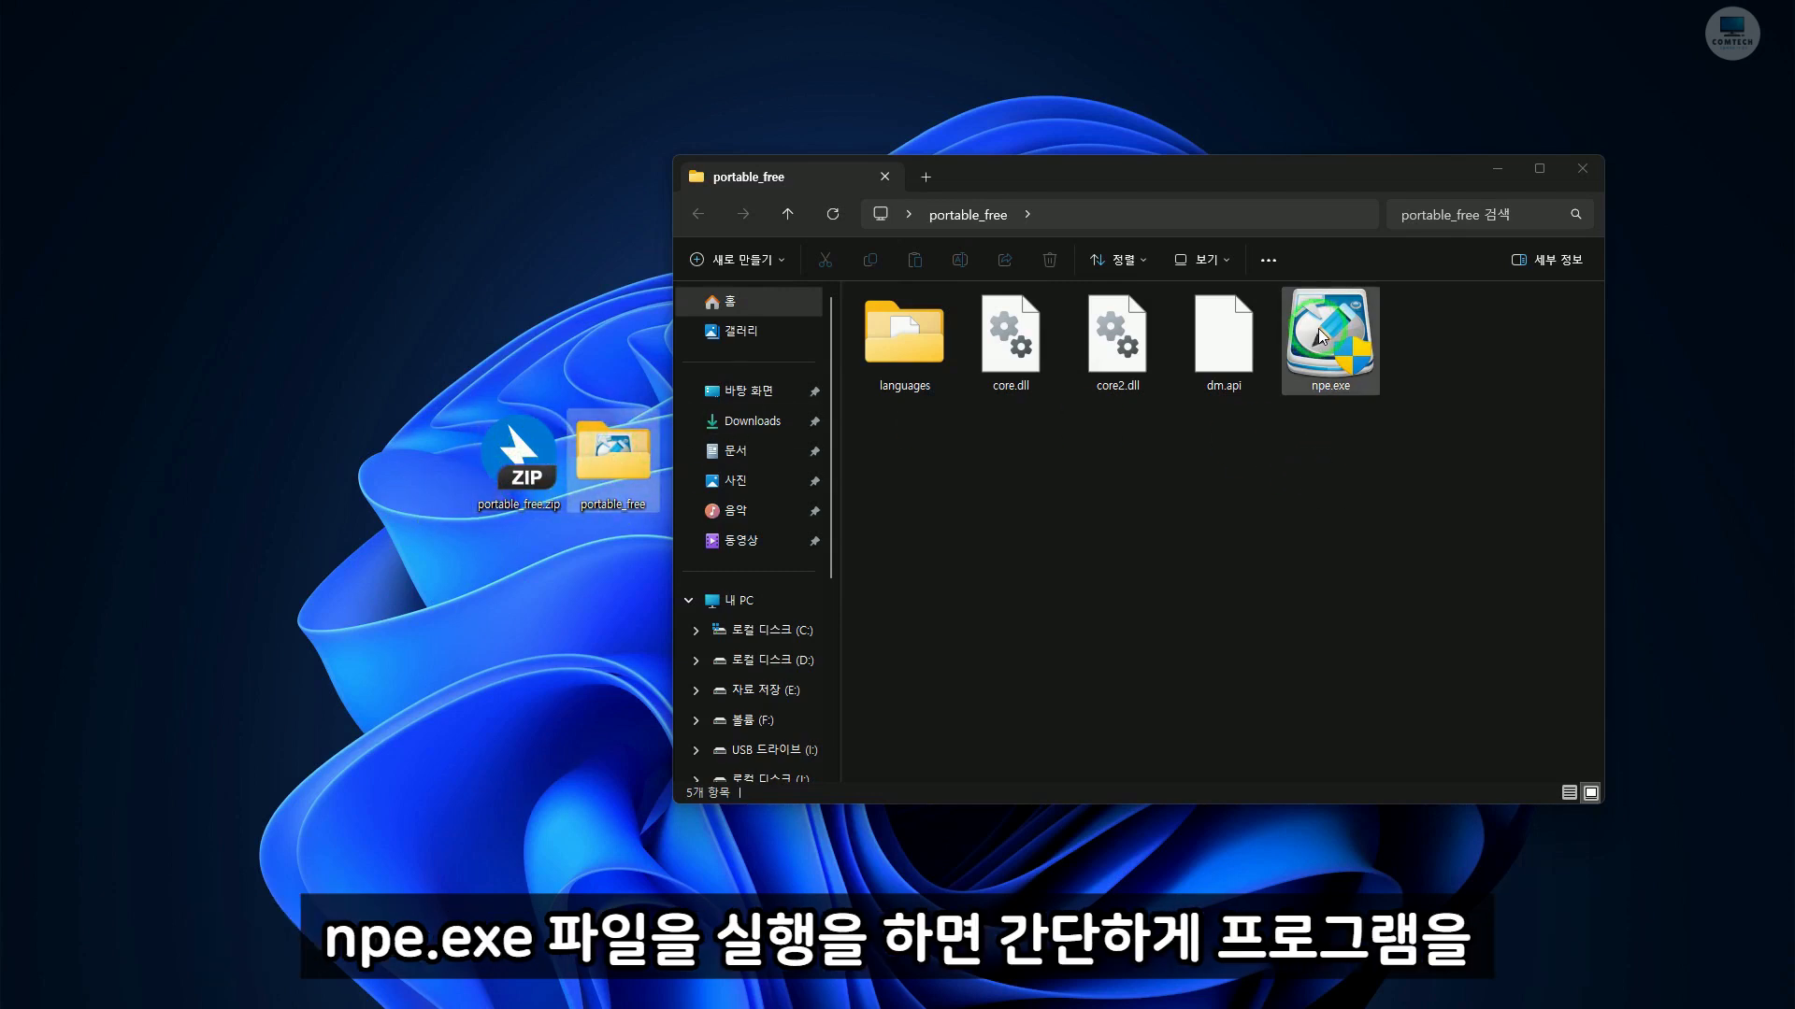
pyautogui.doubleClick(1319, 332)
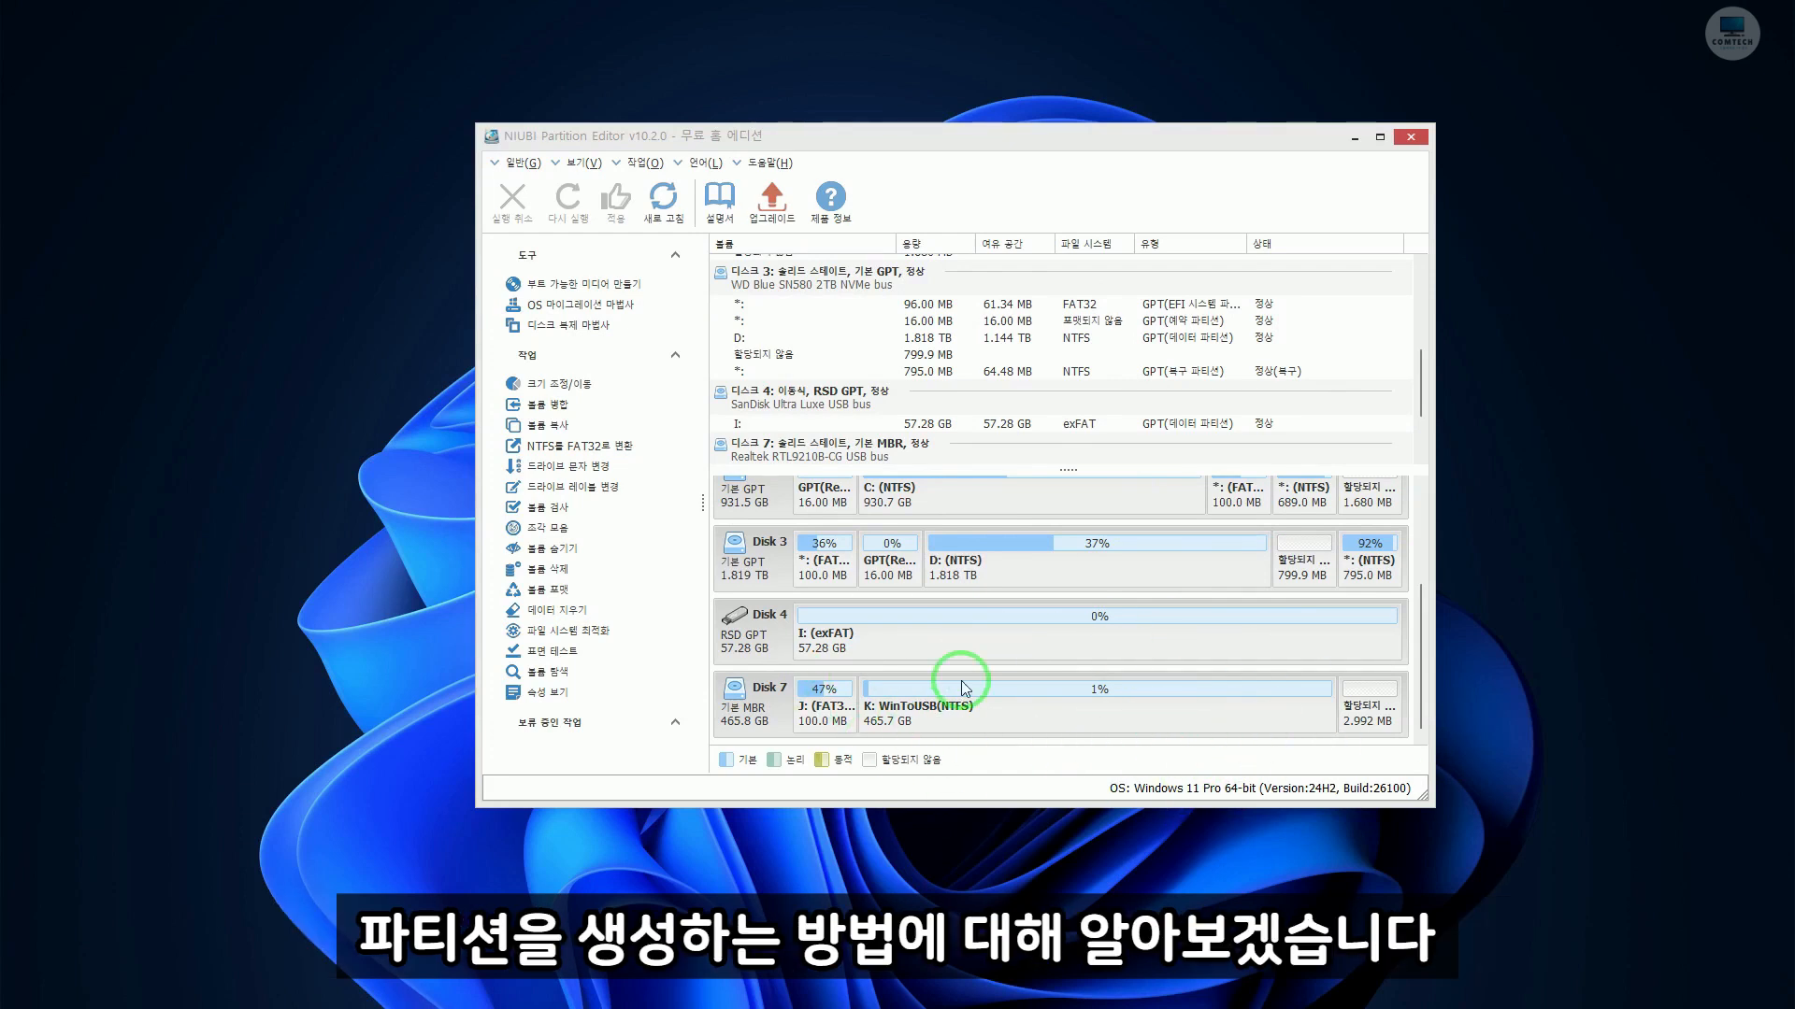
# - Shrink the K: WinToUSB volume on Disk 7 to about 329,568 MB, leaving unallocated space behind it
pyautogui.click(1132, 694)
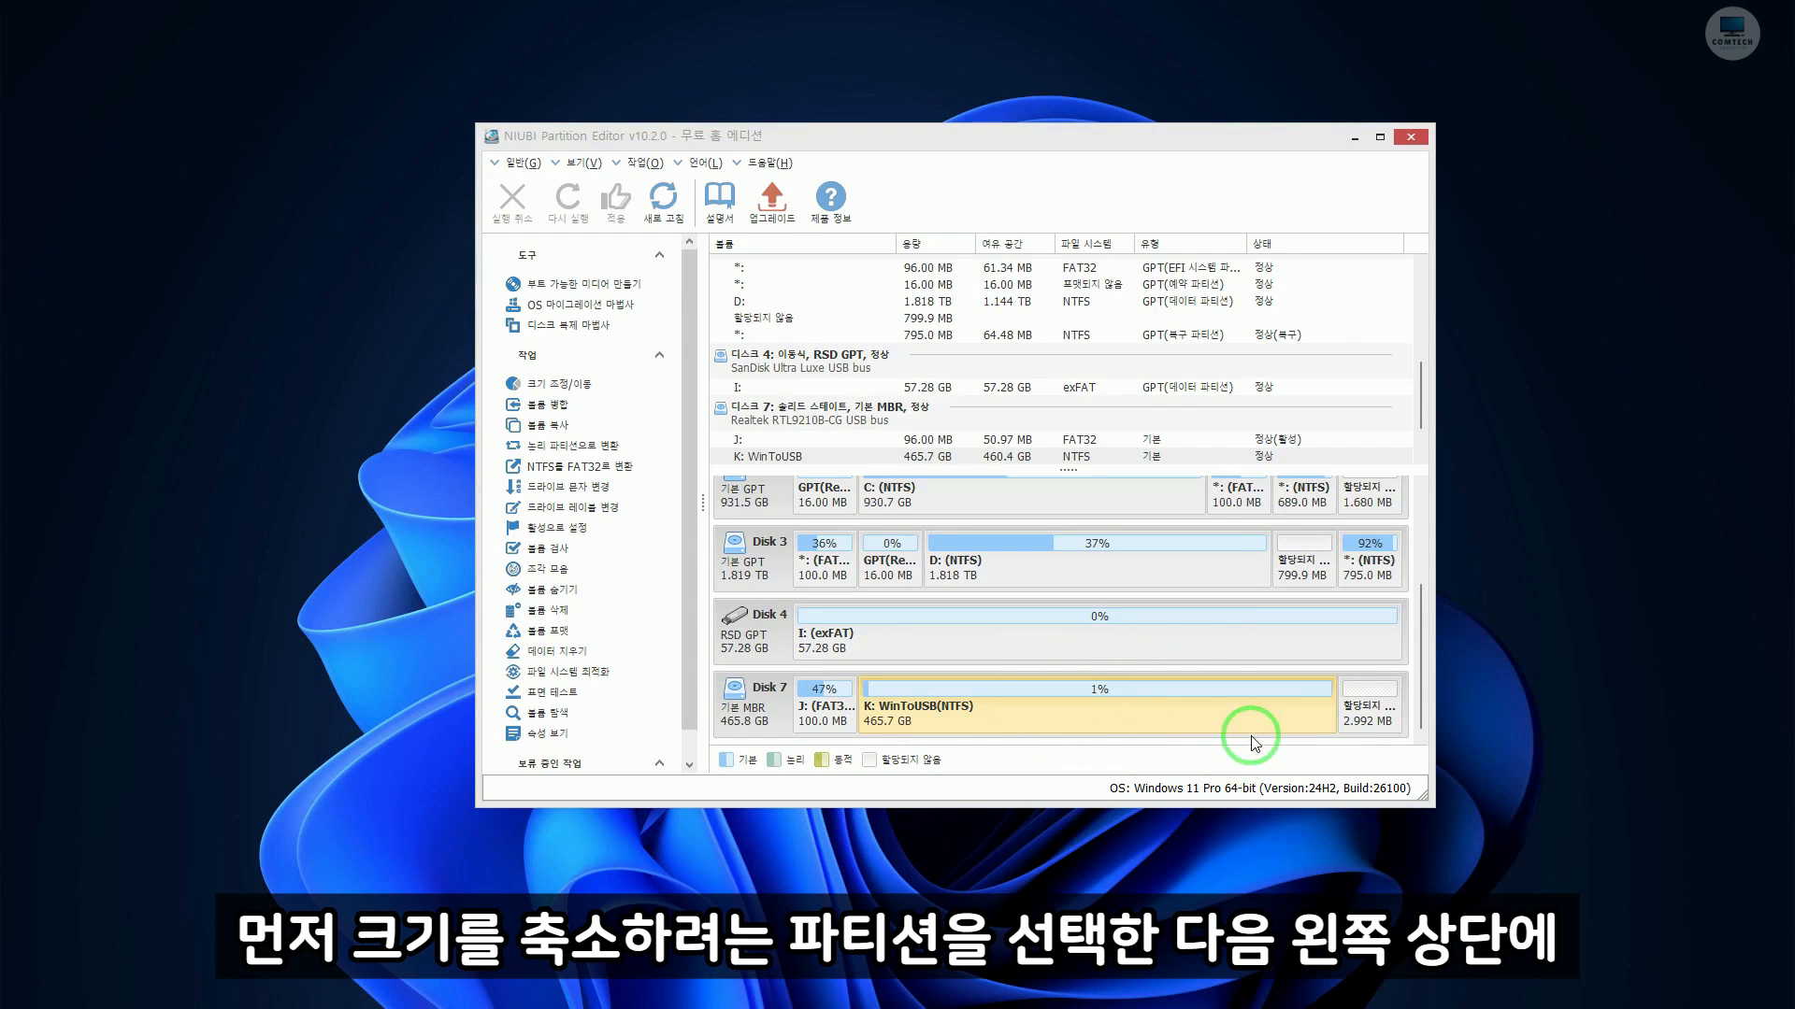
pyautogui.click(1045, 715)
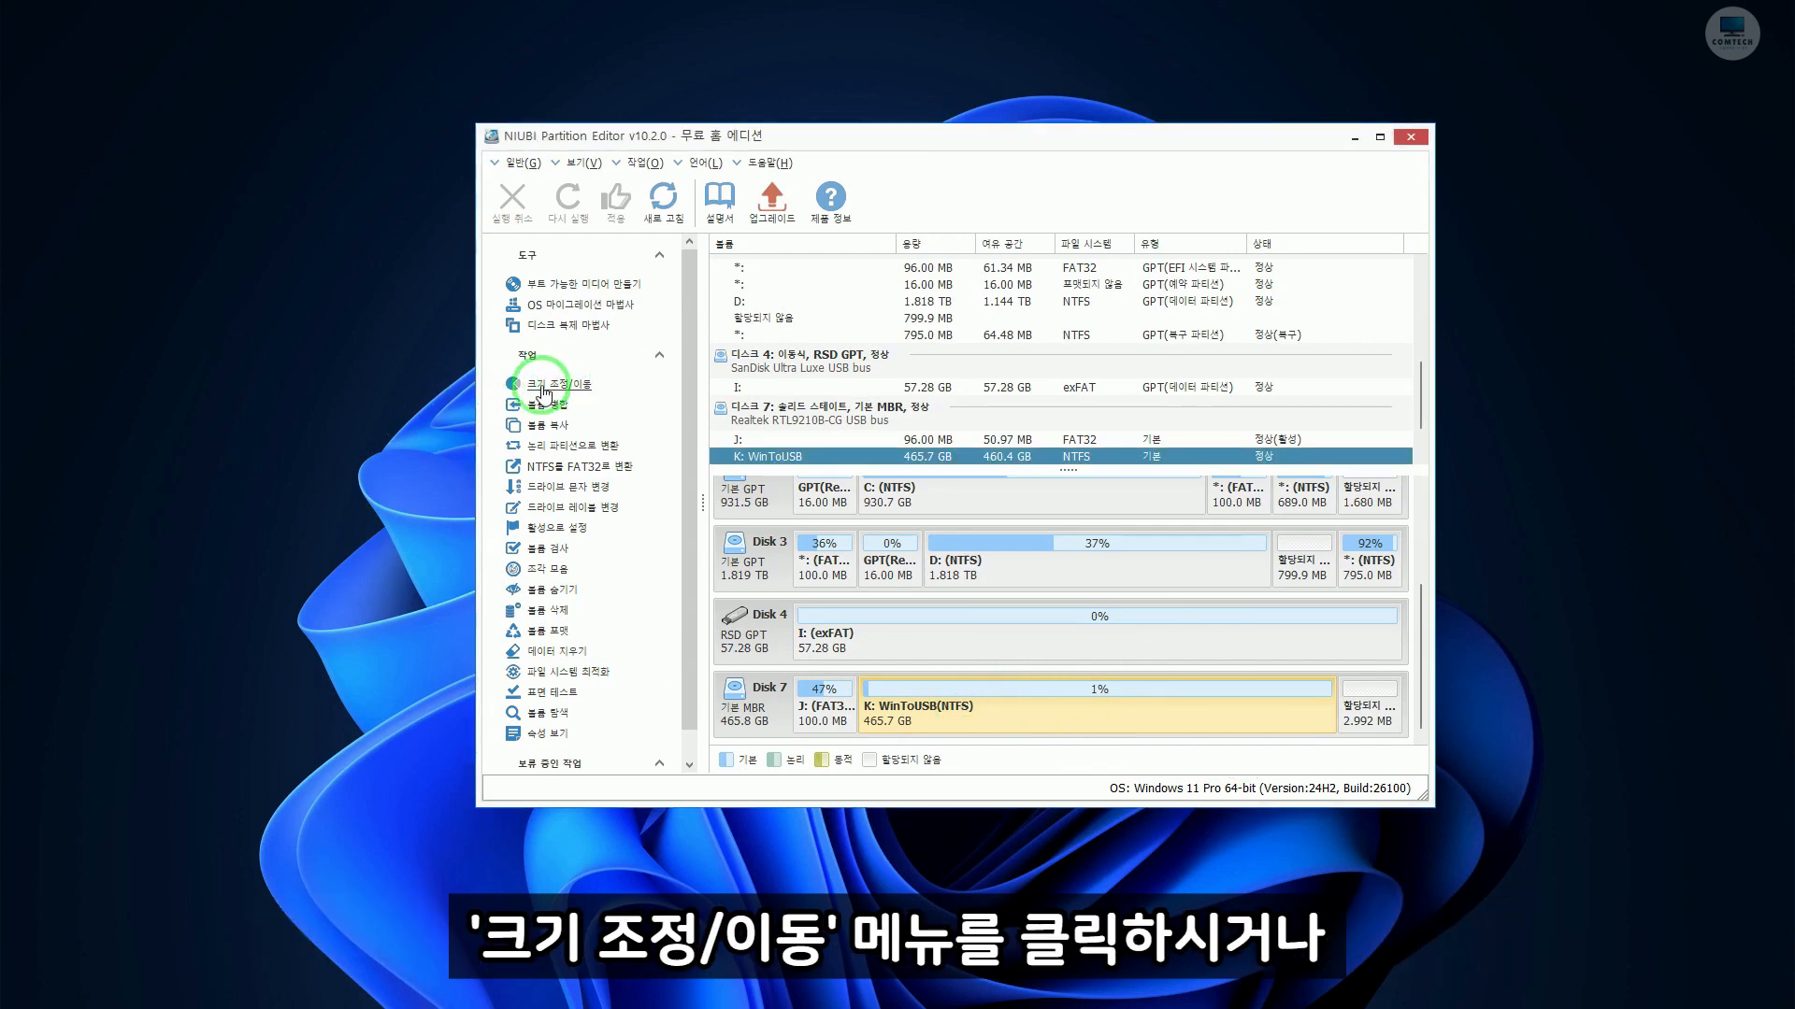
pyautogui.rightClick(1104, 705)
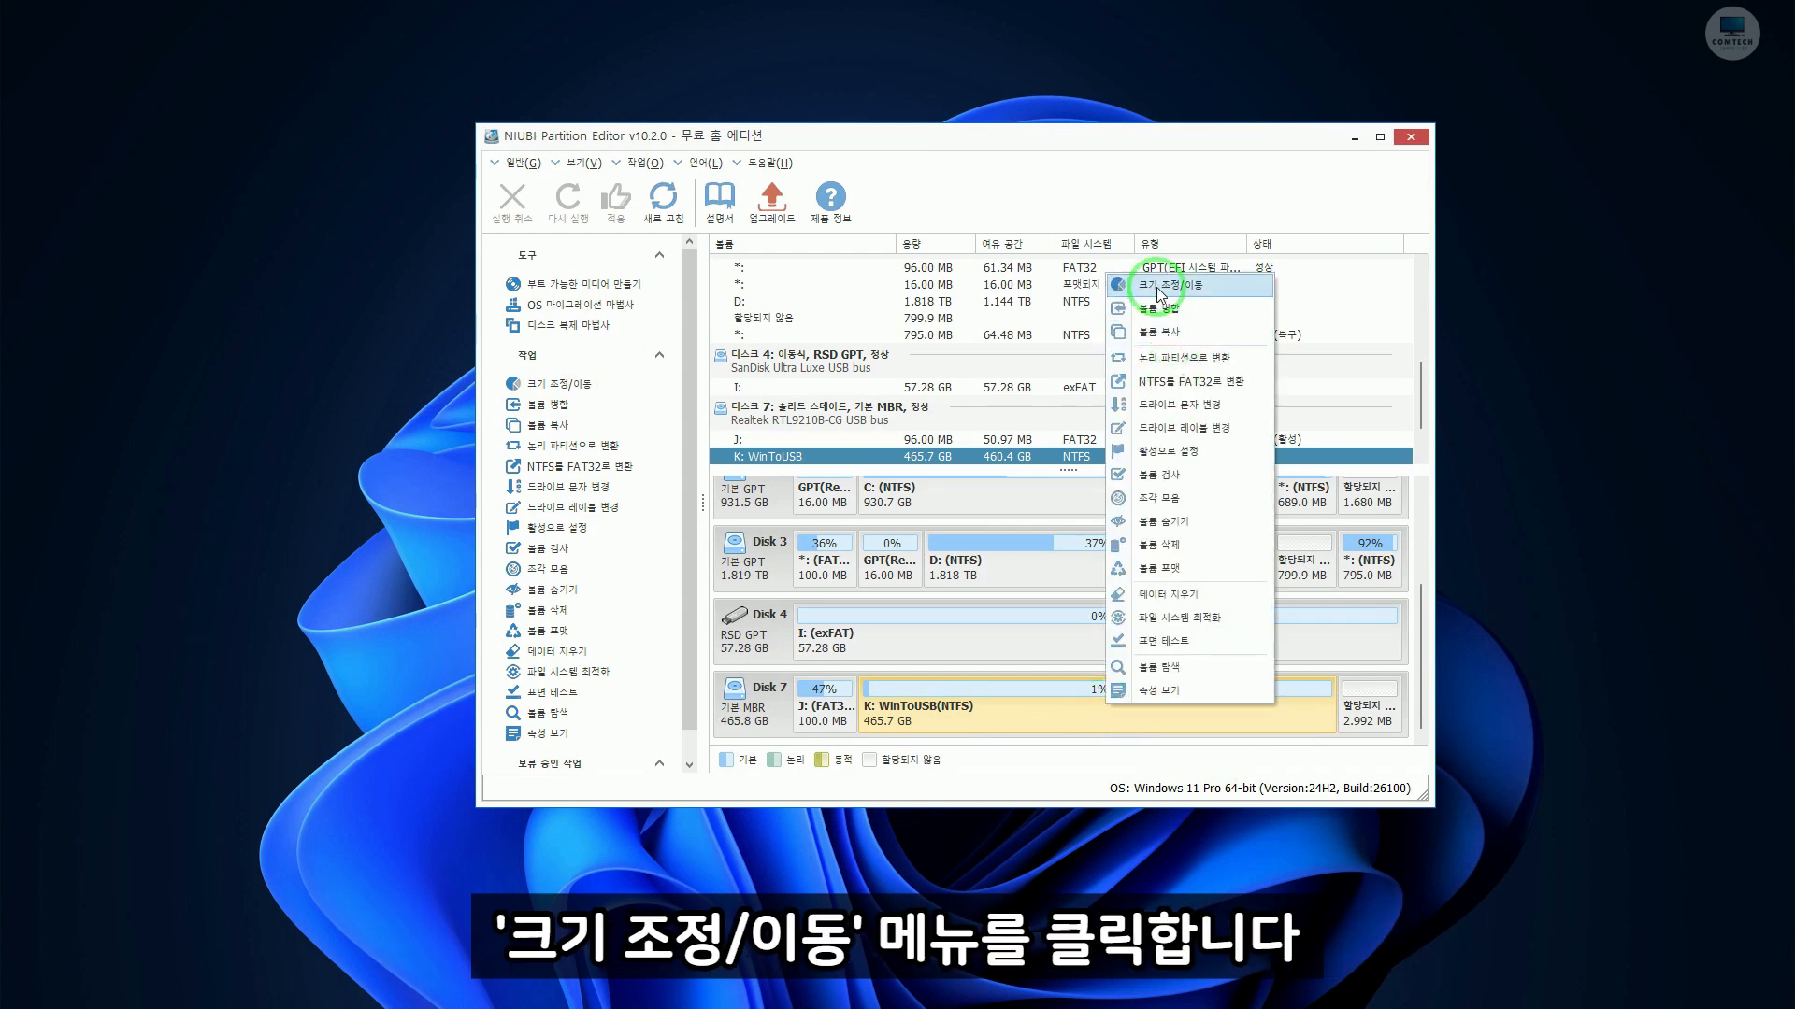
pyautogui.click(1182, 289)
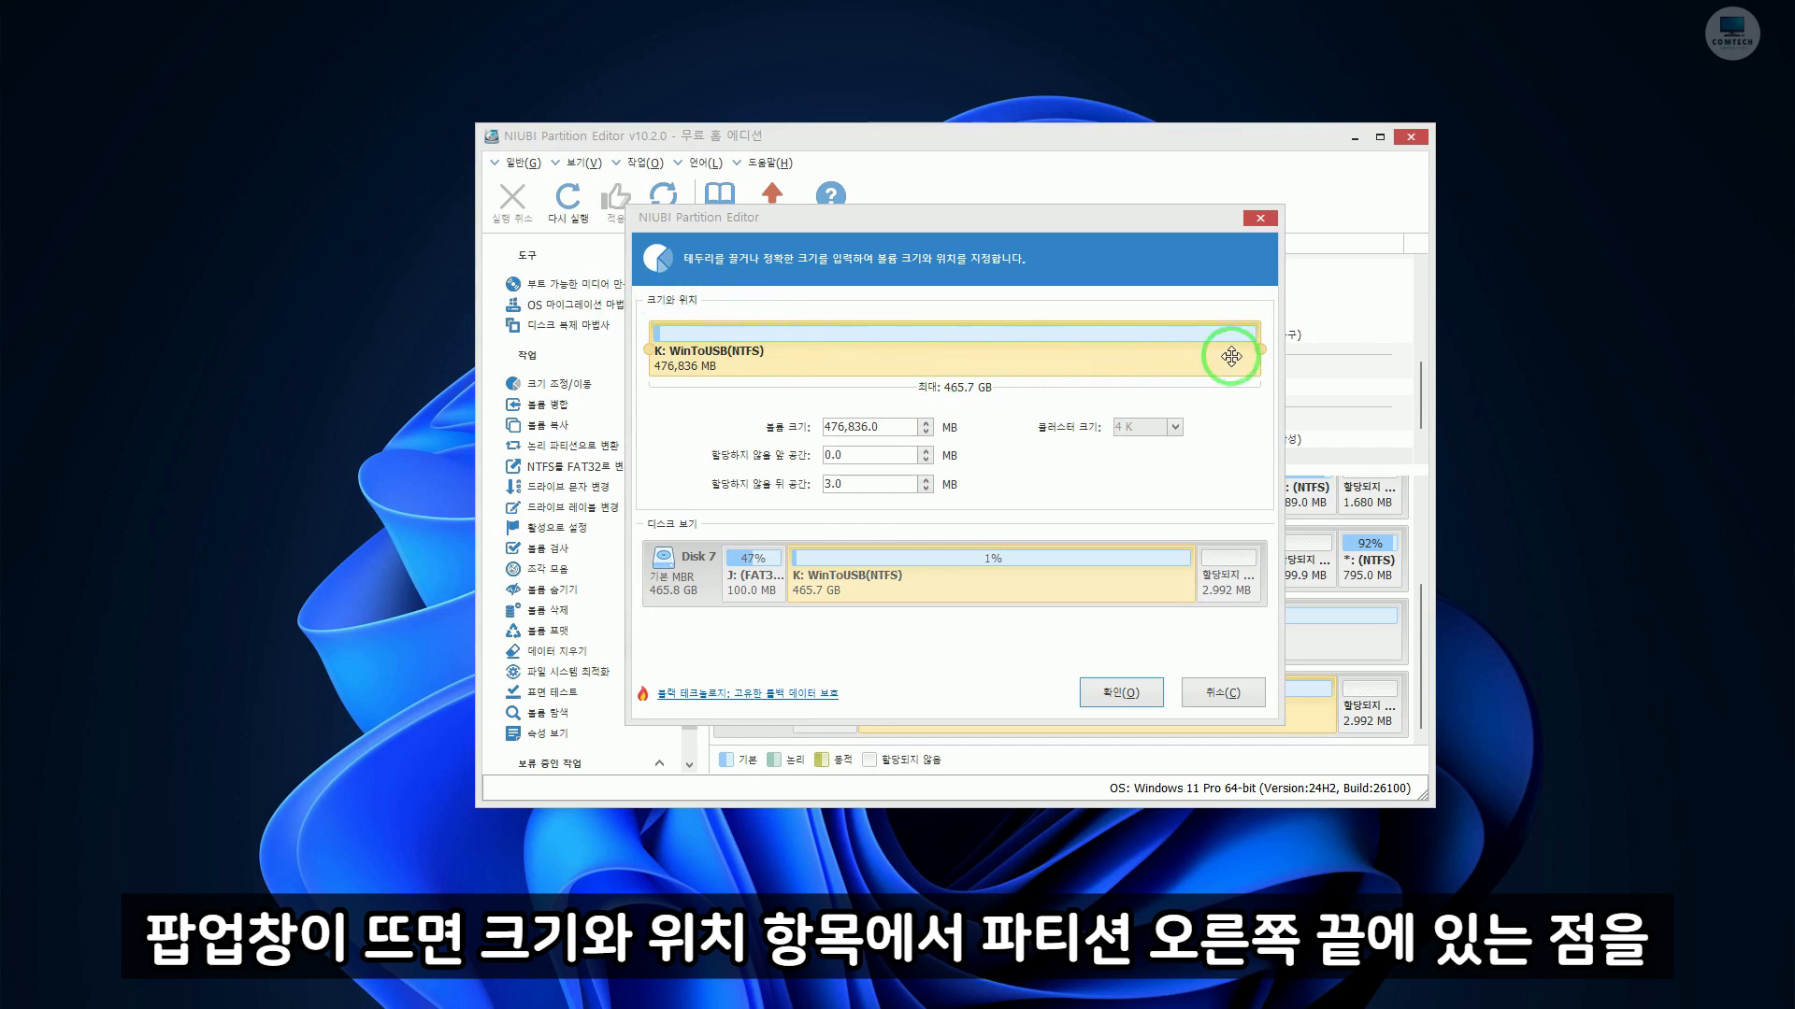
pyautogui.moveTo(1260, 353); pyautogui.dragTo(1076, 348)
pyautogui.moveTo(845, 426); pyautogui.dragTo(722, 426)
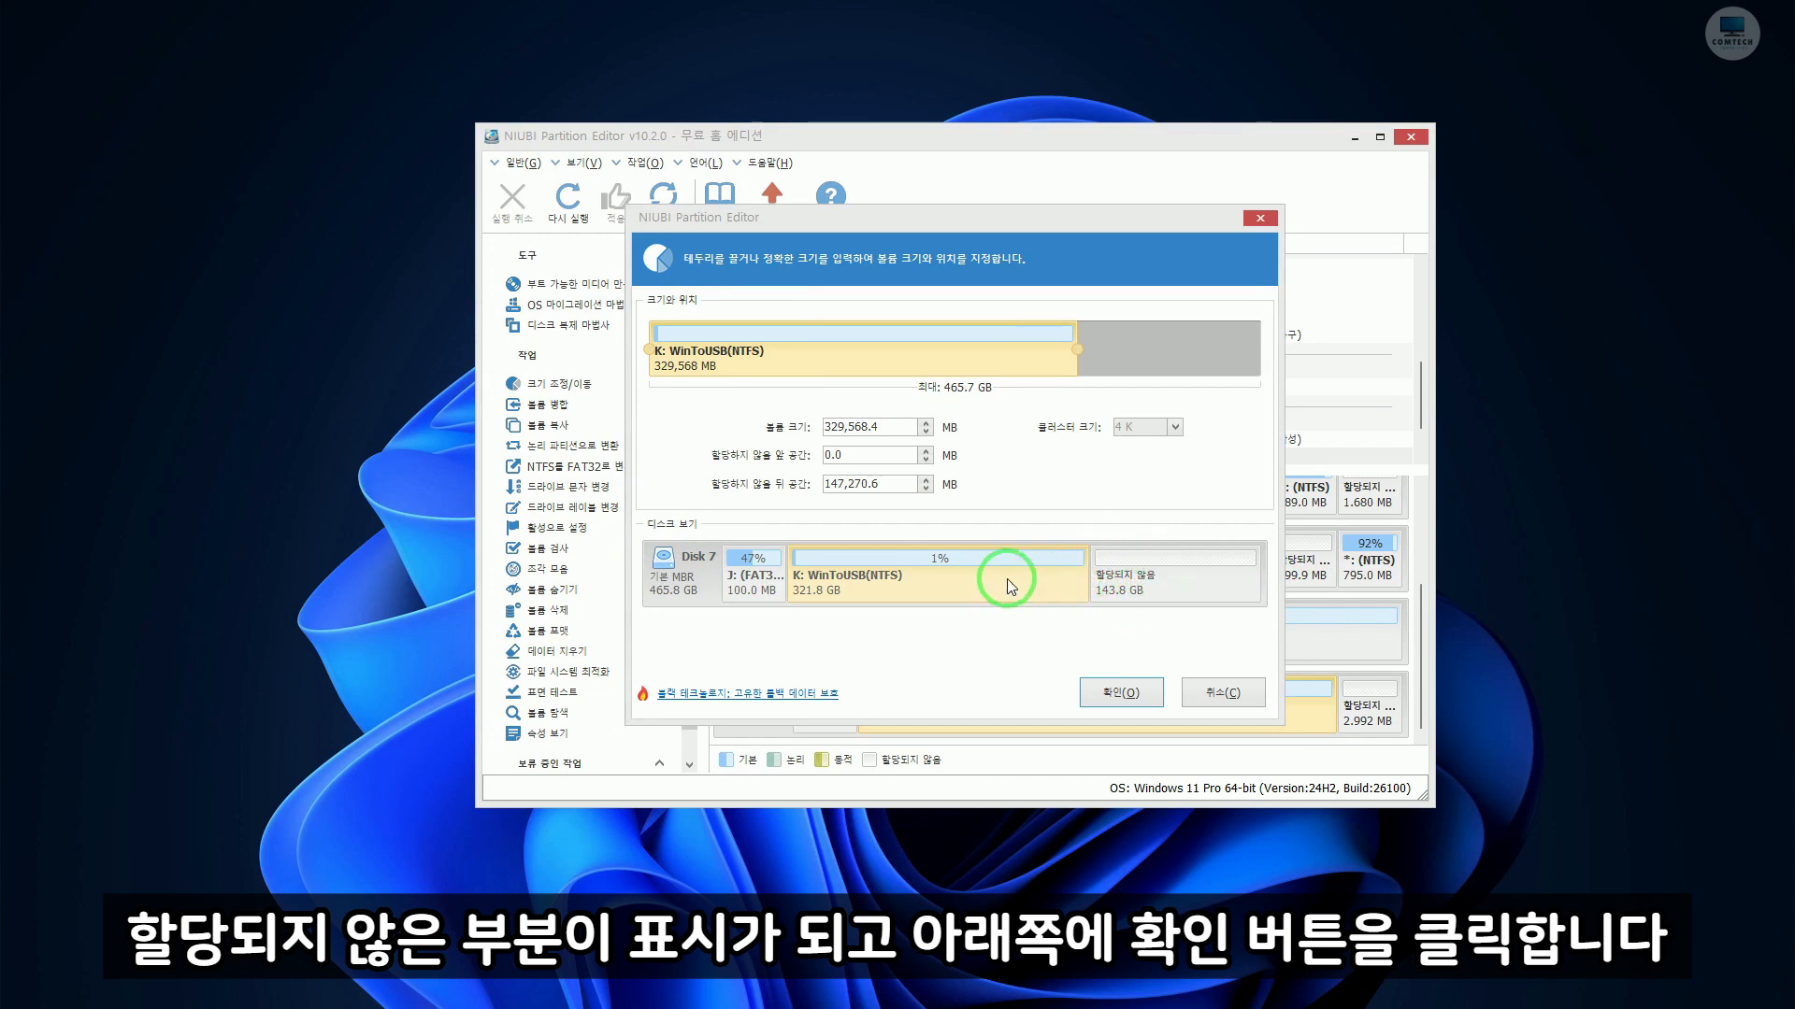
pyautogui.click(1116, 694)
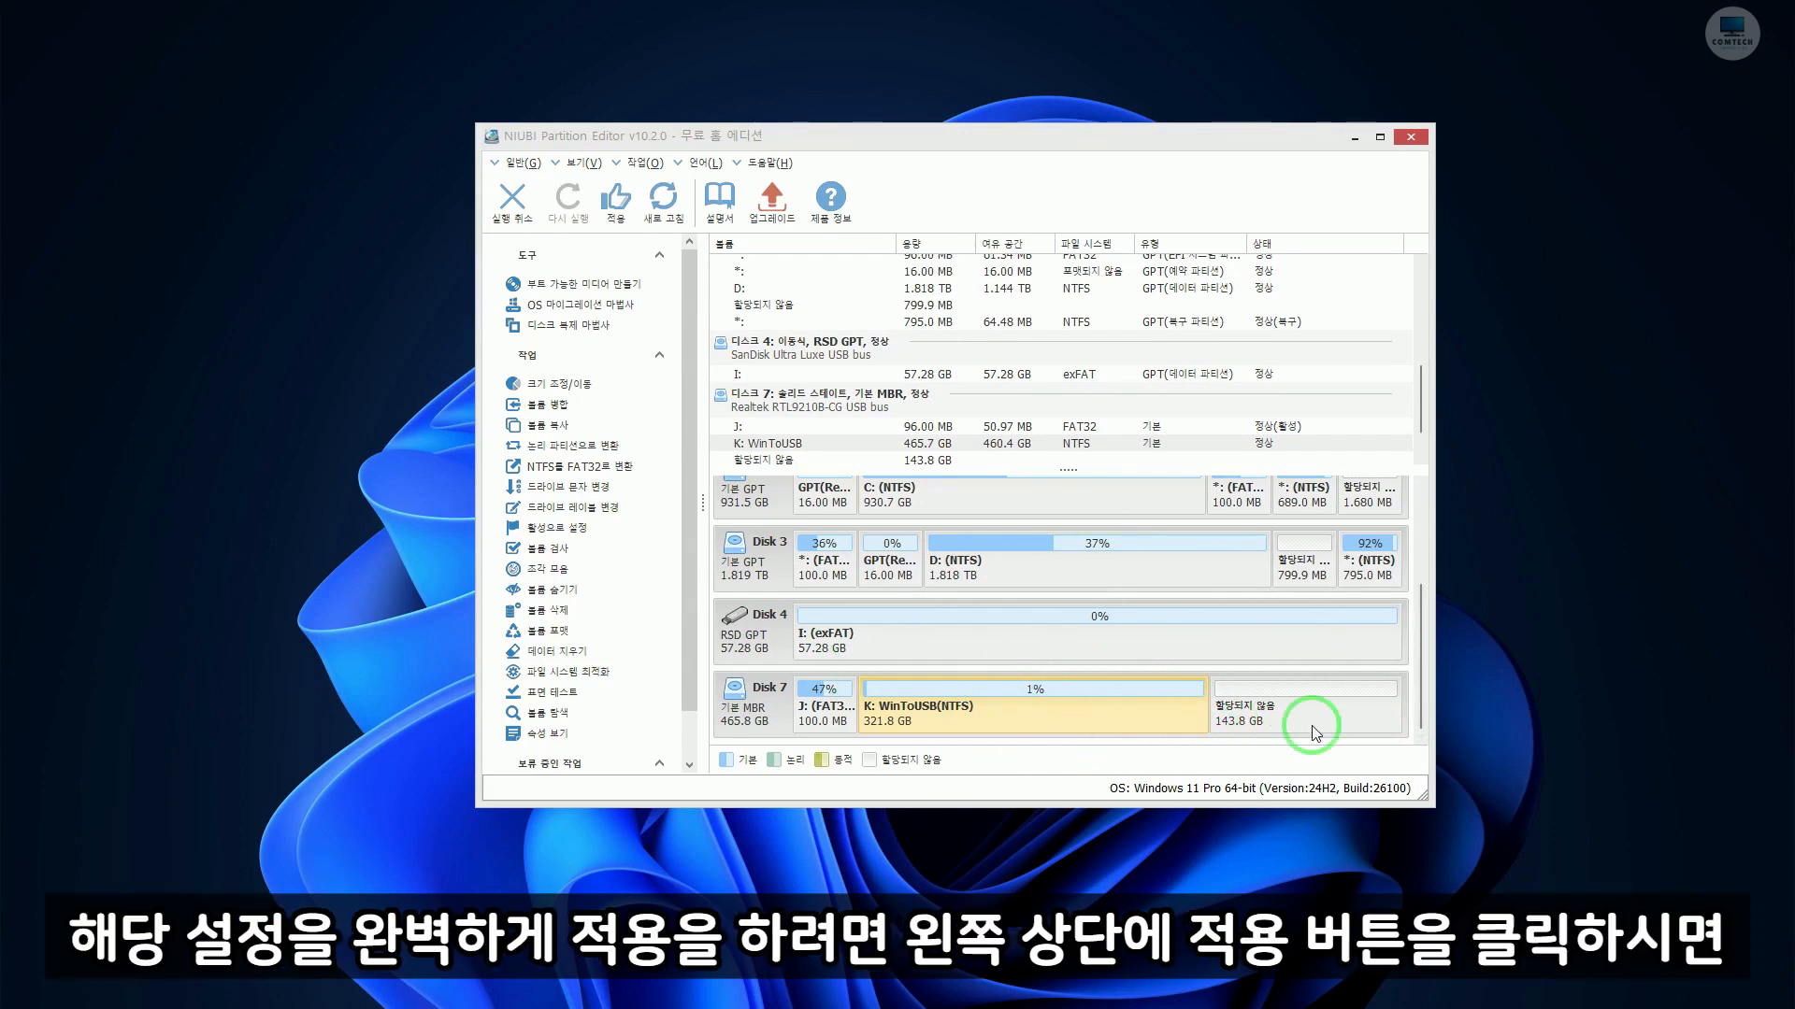
# - Apply the pending resize of the K: volume and confirm its execution
pyautogui.click(616, 206)
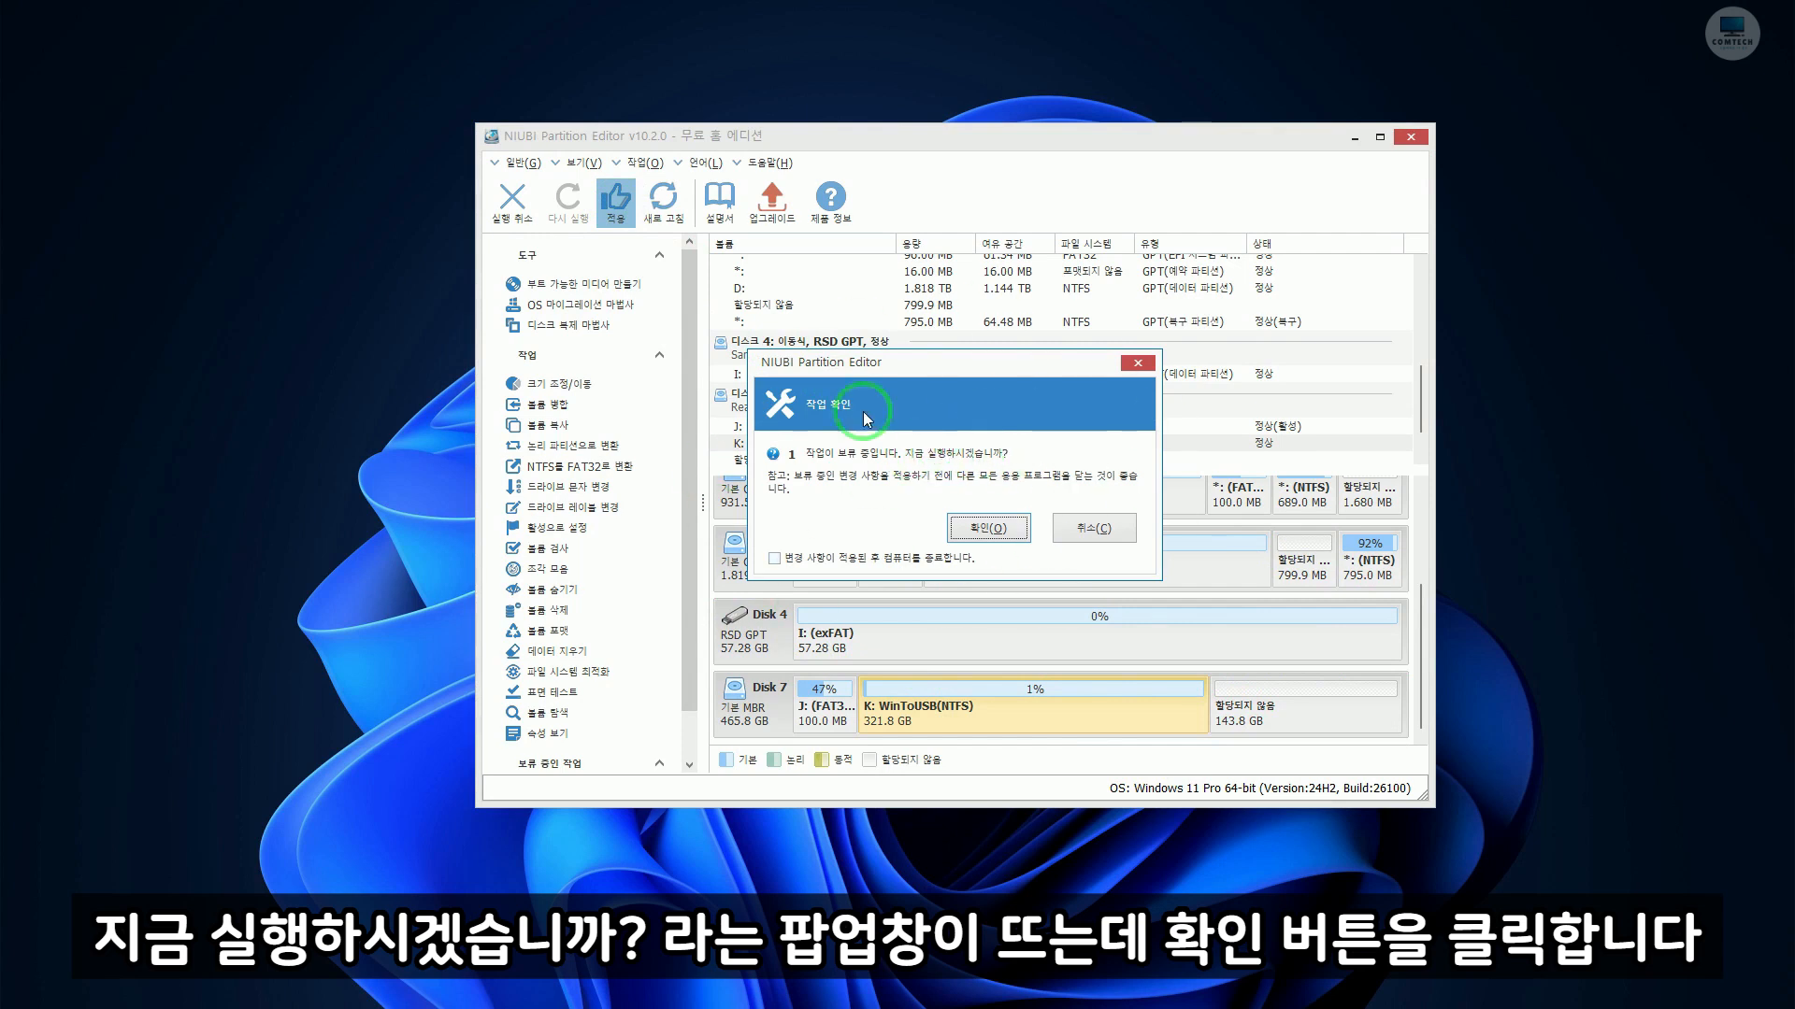
pyautogui.click(998, 529)
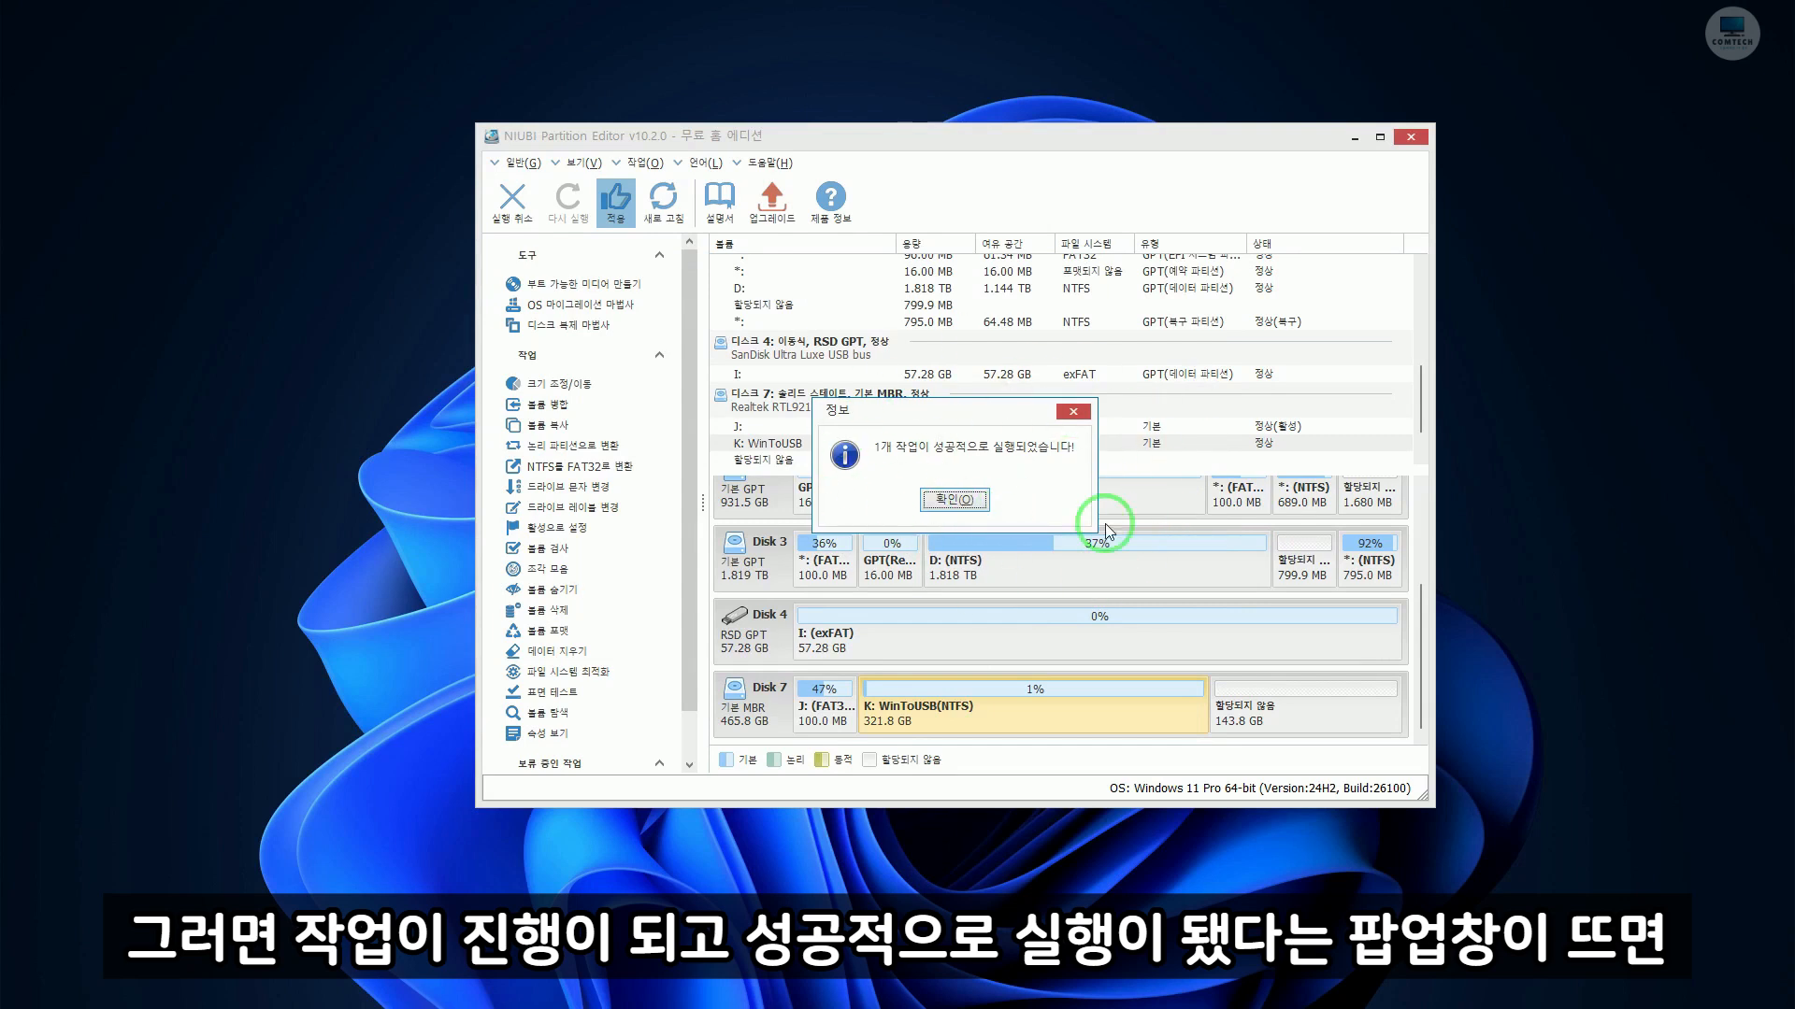
pyautogui.click(954, 500)
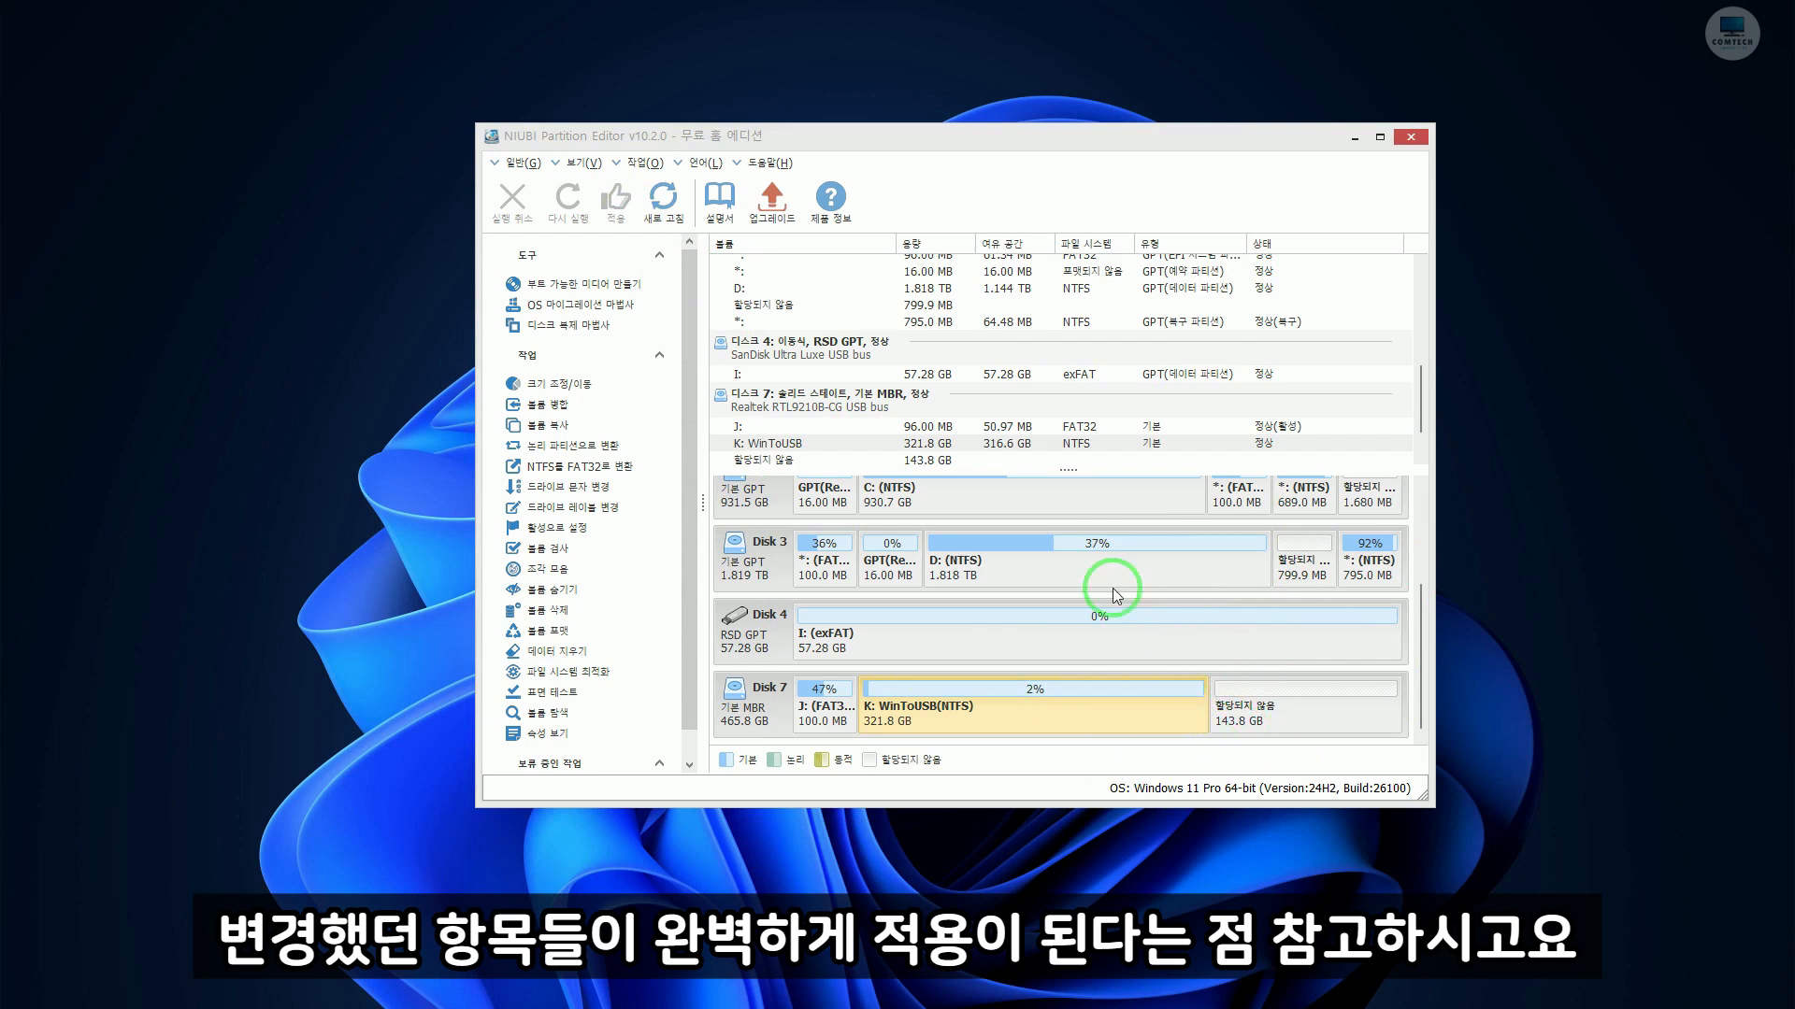
# - Create a logical NTFS volume in Disk 7's unallocated space with label 보륨 and drive letter L, using the full available size
pyautogui.click(1269, 713)
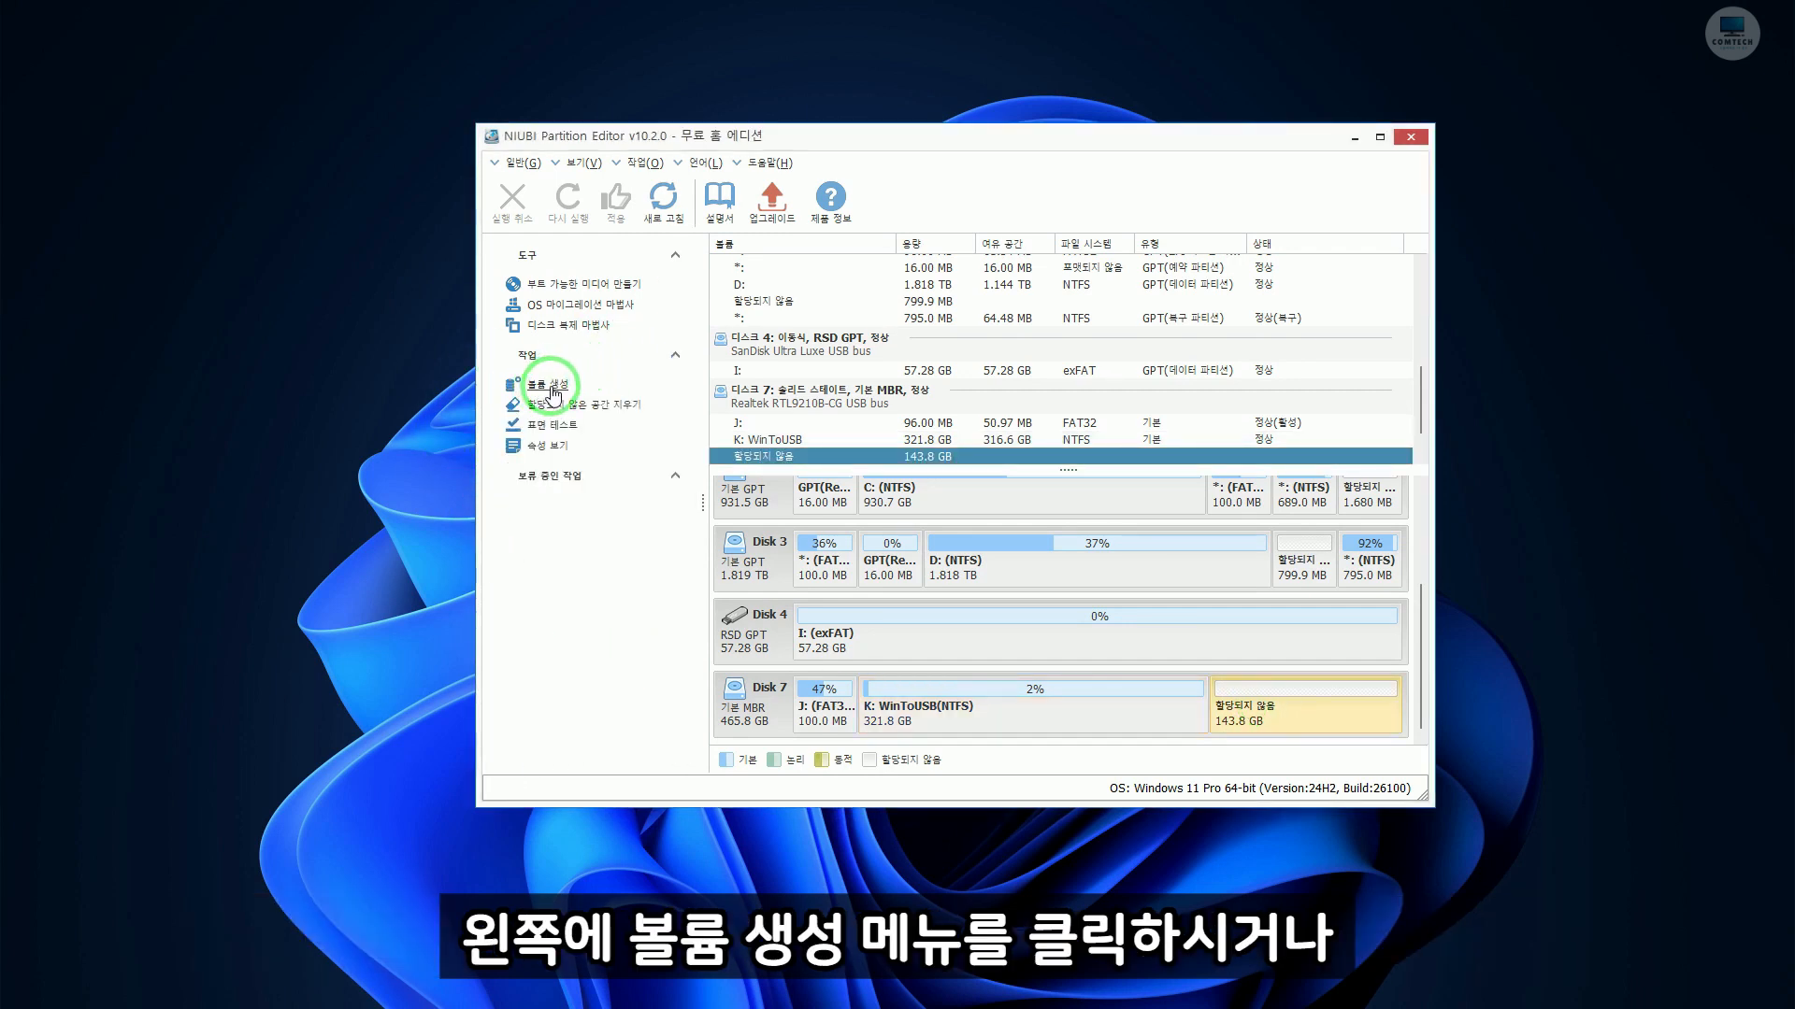
pyautogui.rightClick(1286, 701)
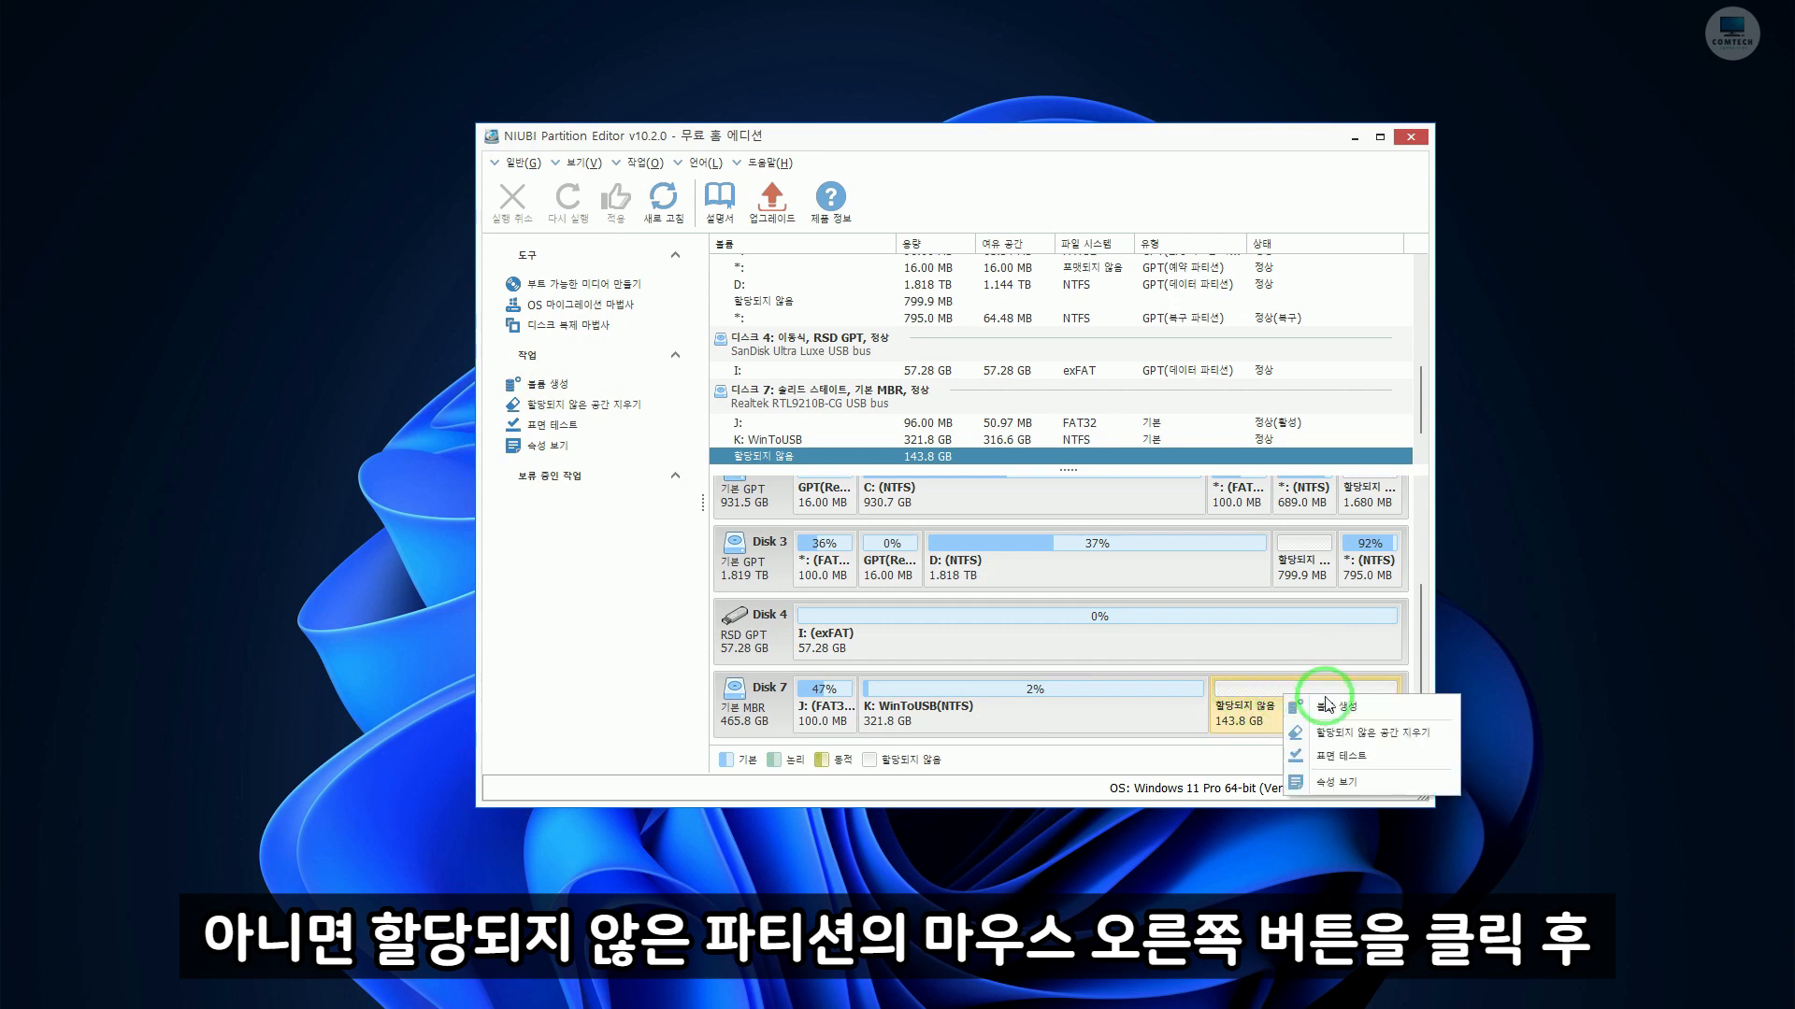
pyautogui.click(1349, 708)
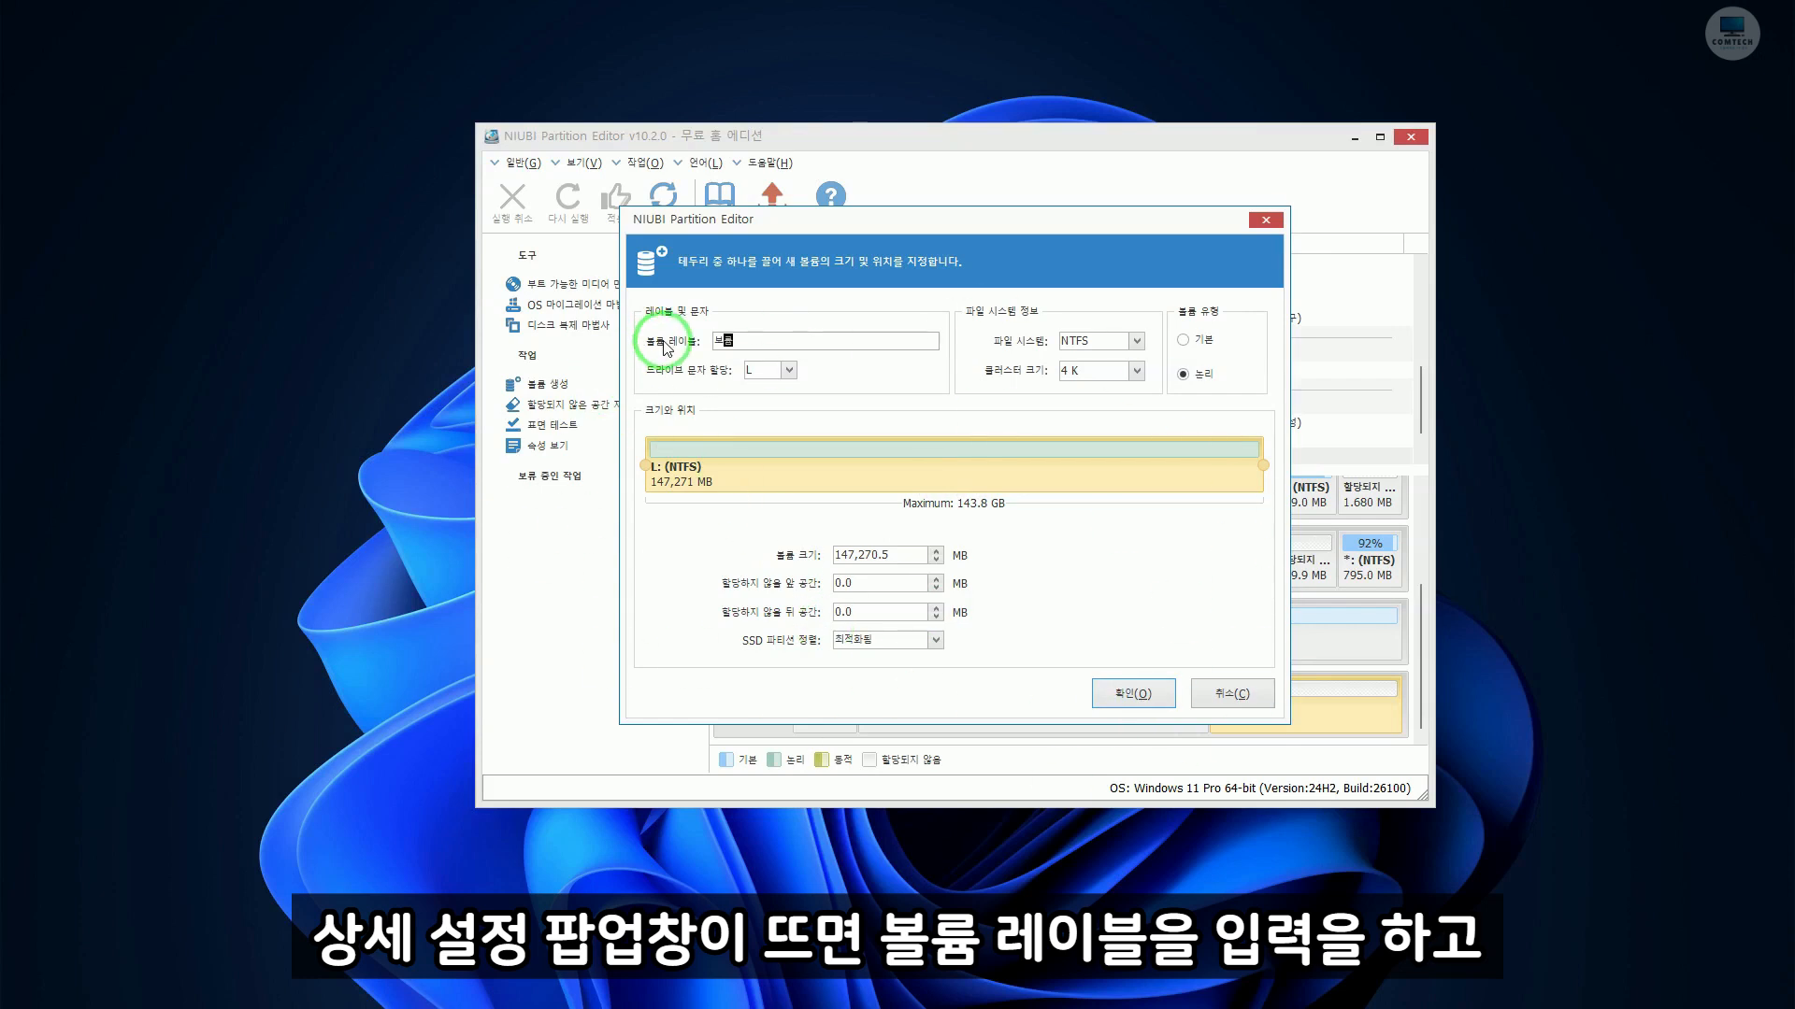
pyautogui.click(742, 340)
pyautogui.write('볼륨')
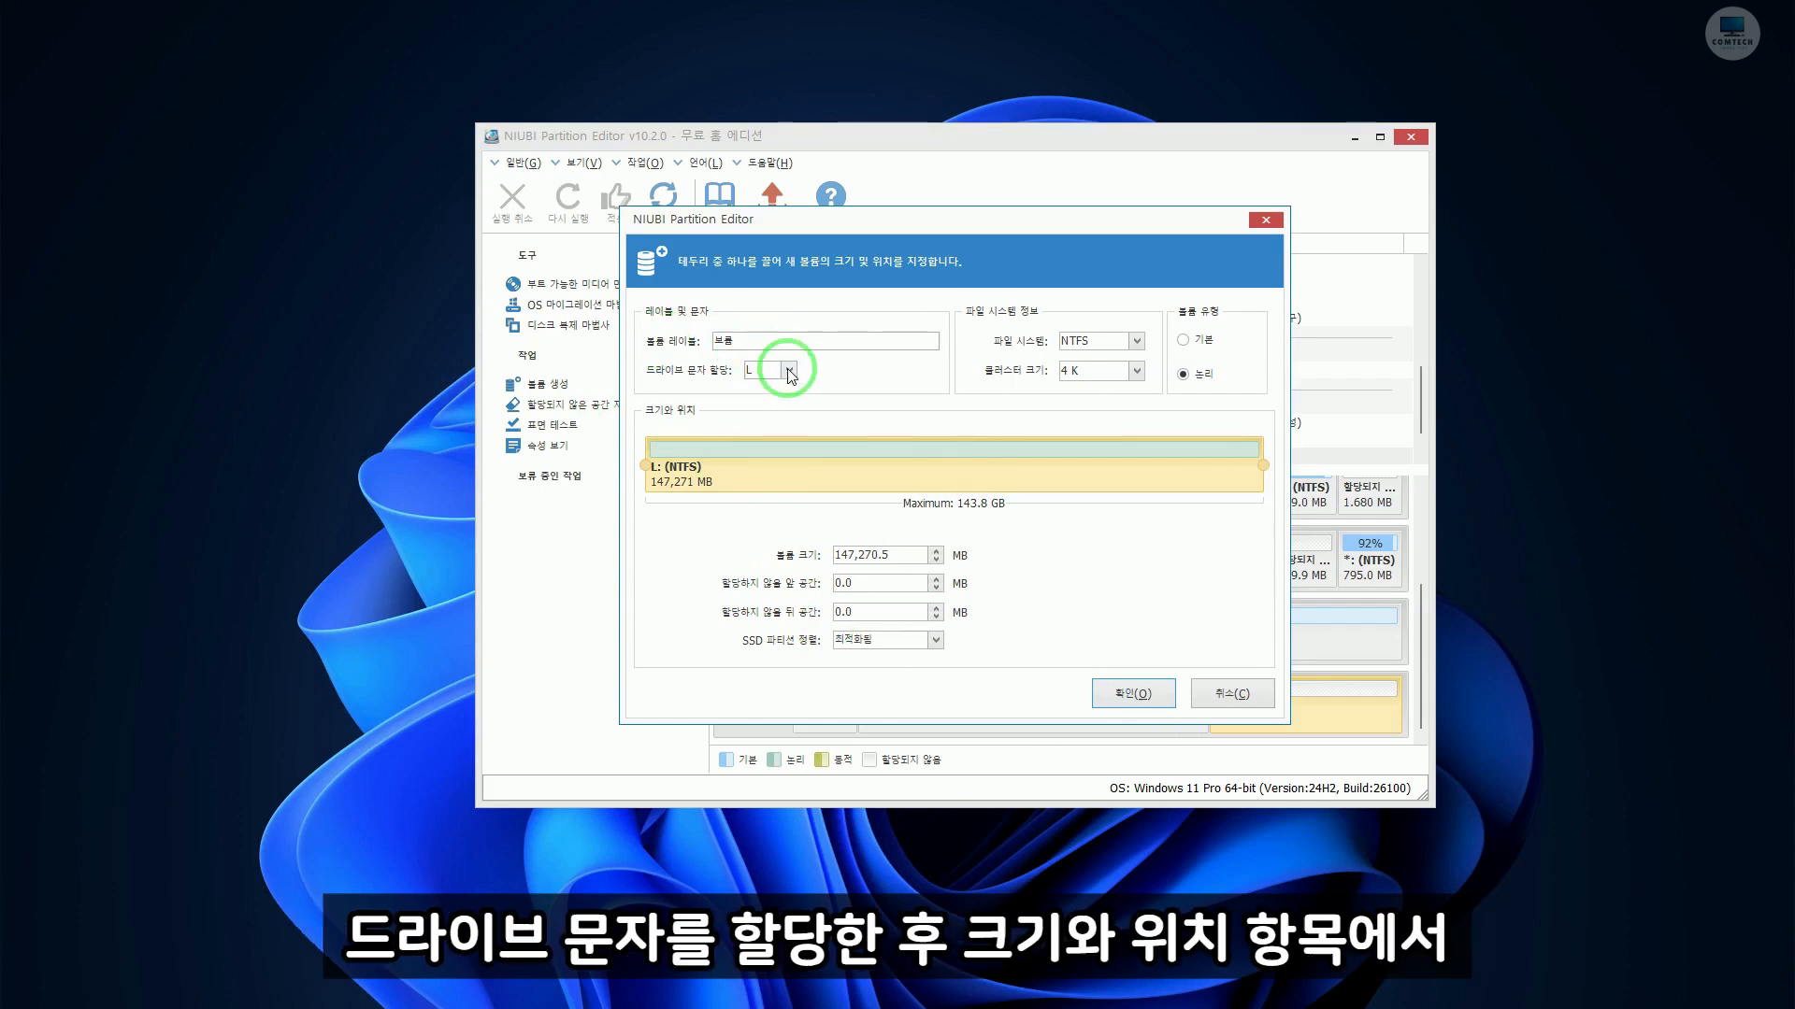
pyautogui.click(787, 369)
pyautogui.click(765, 402)
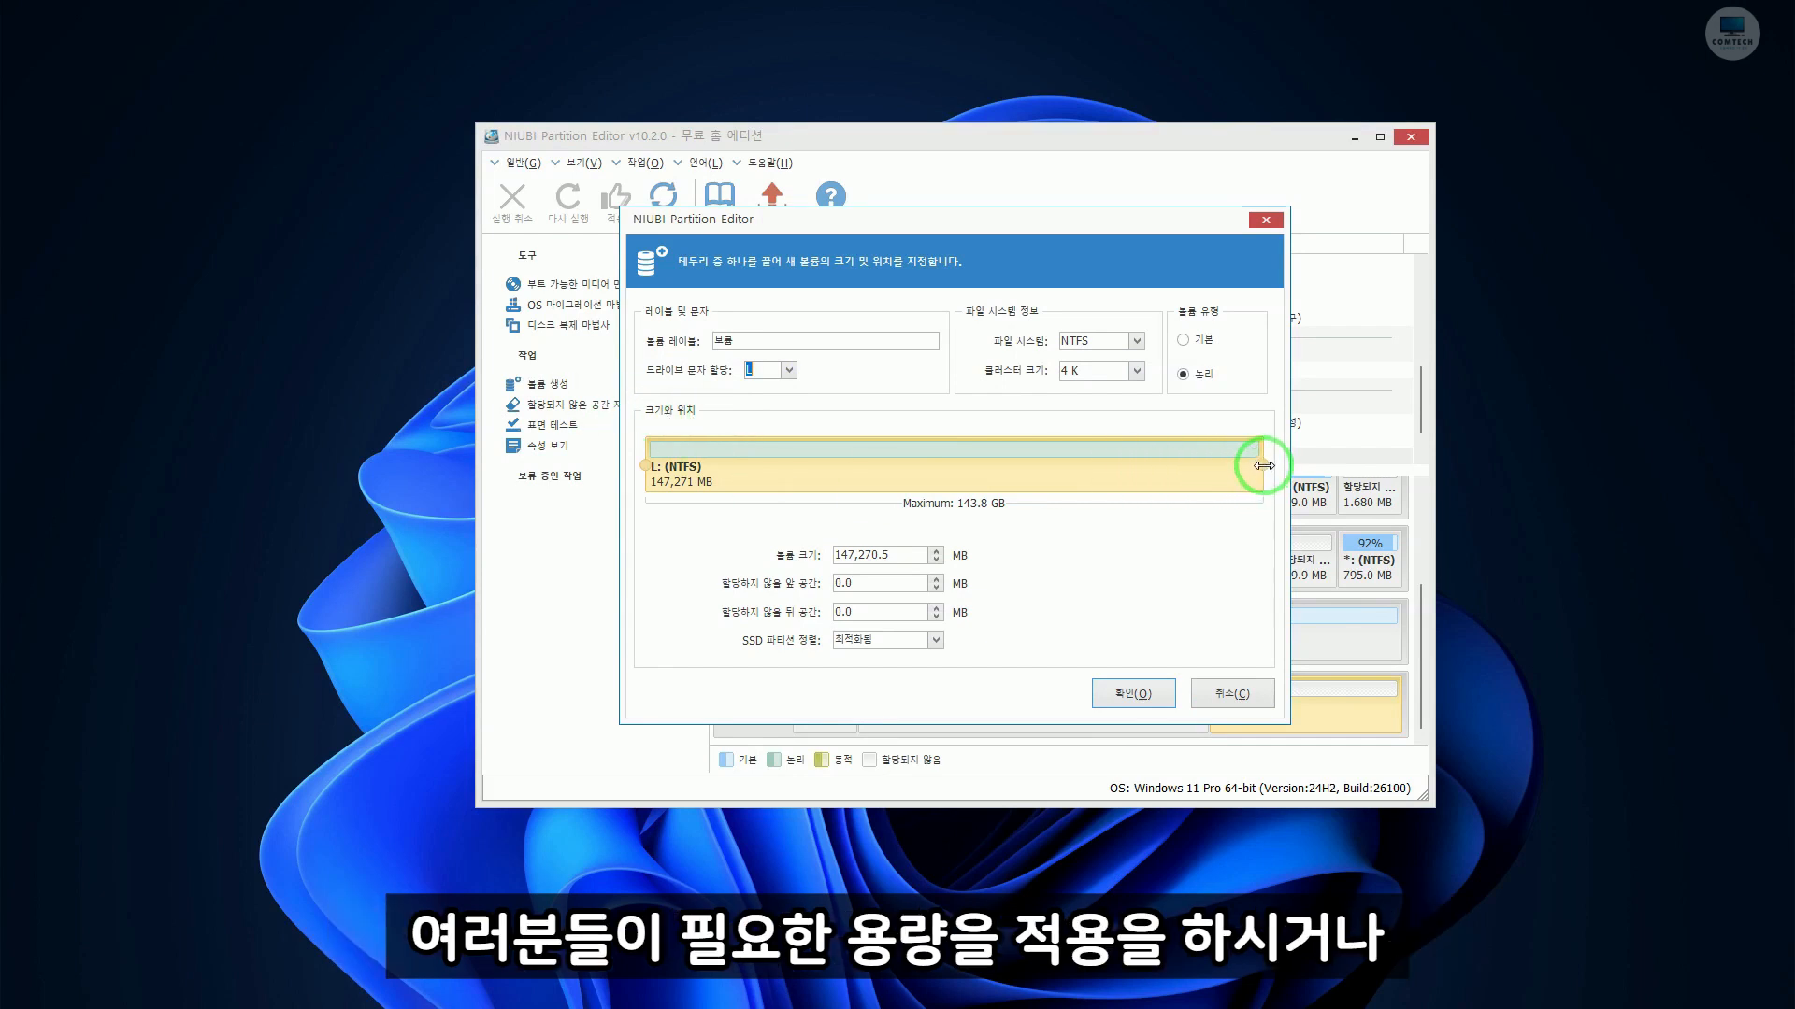
pyautogui.moveTo(1264, 465)
pyautogui.mouseDown()
pyautogui.moveTo(901, 461)
pyautogui.moveTo(1284, 458)
pyautogui.mouseUp()
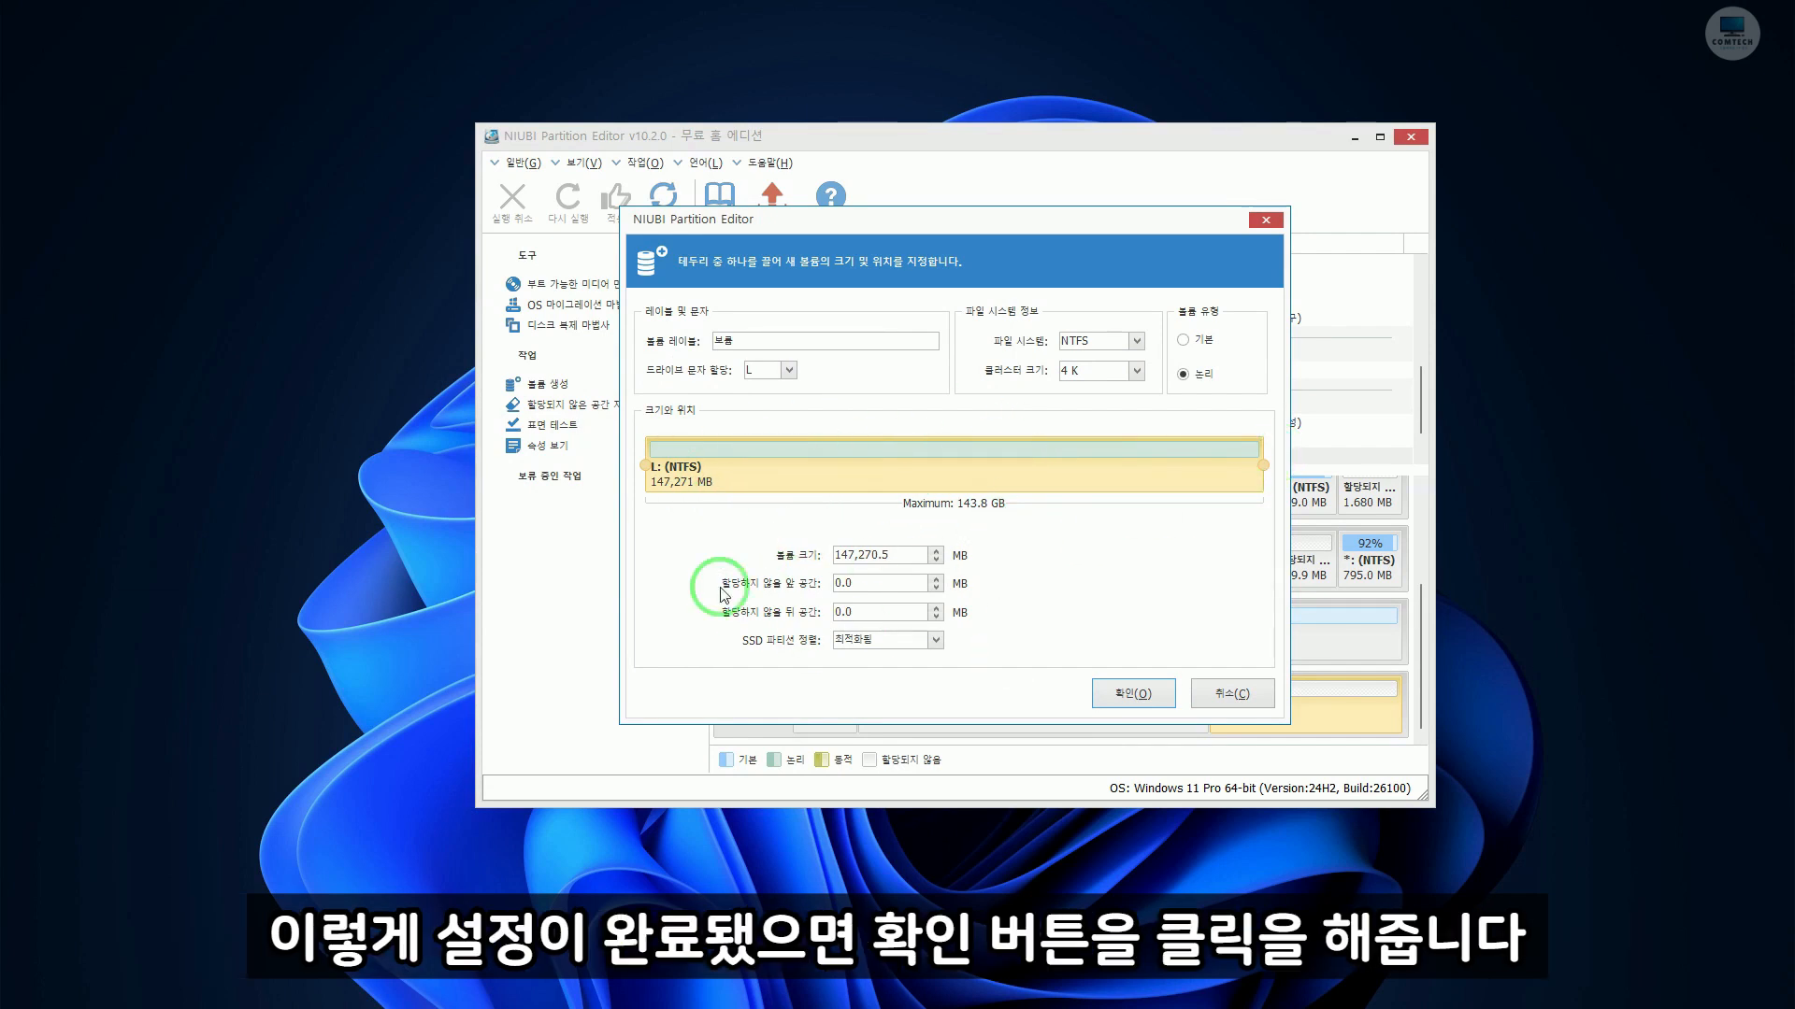
pyautogui.click(1142, 697)
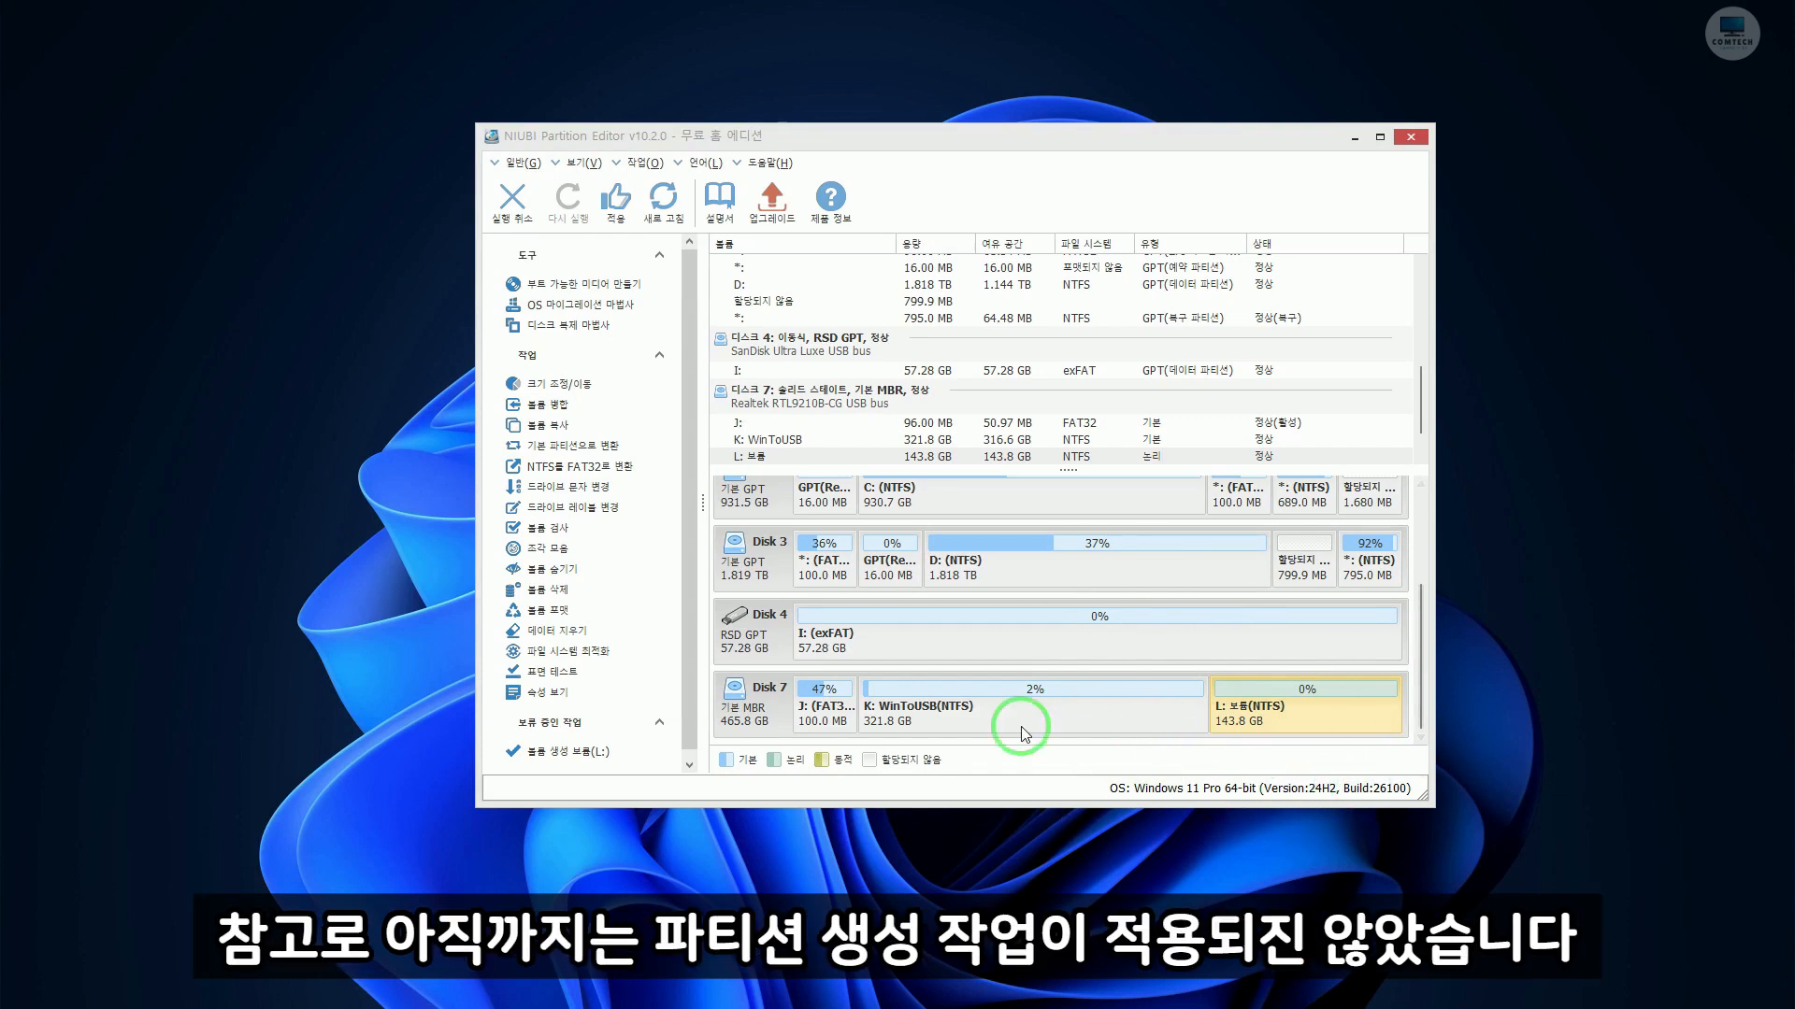
# - Apply the pending creation of the L: volume and confirm its execution
pyautogui.click(617, 217)
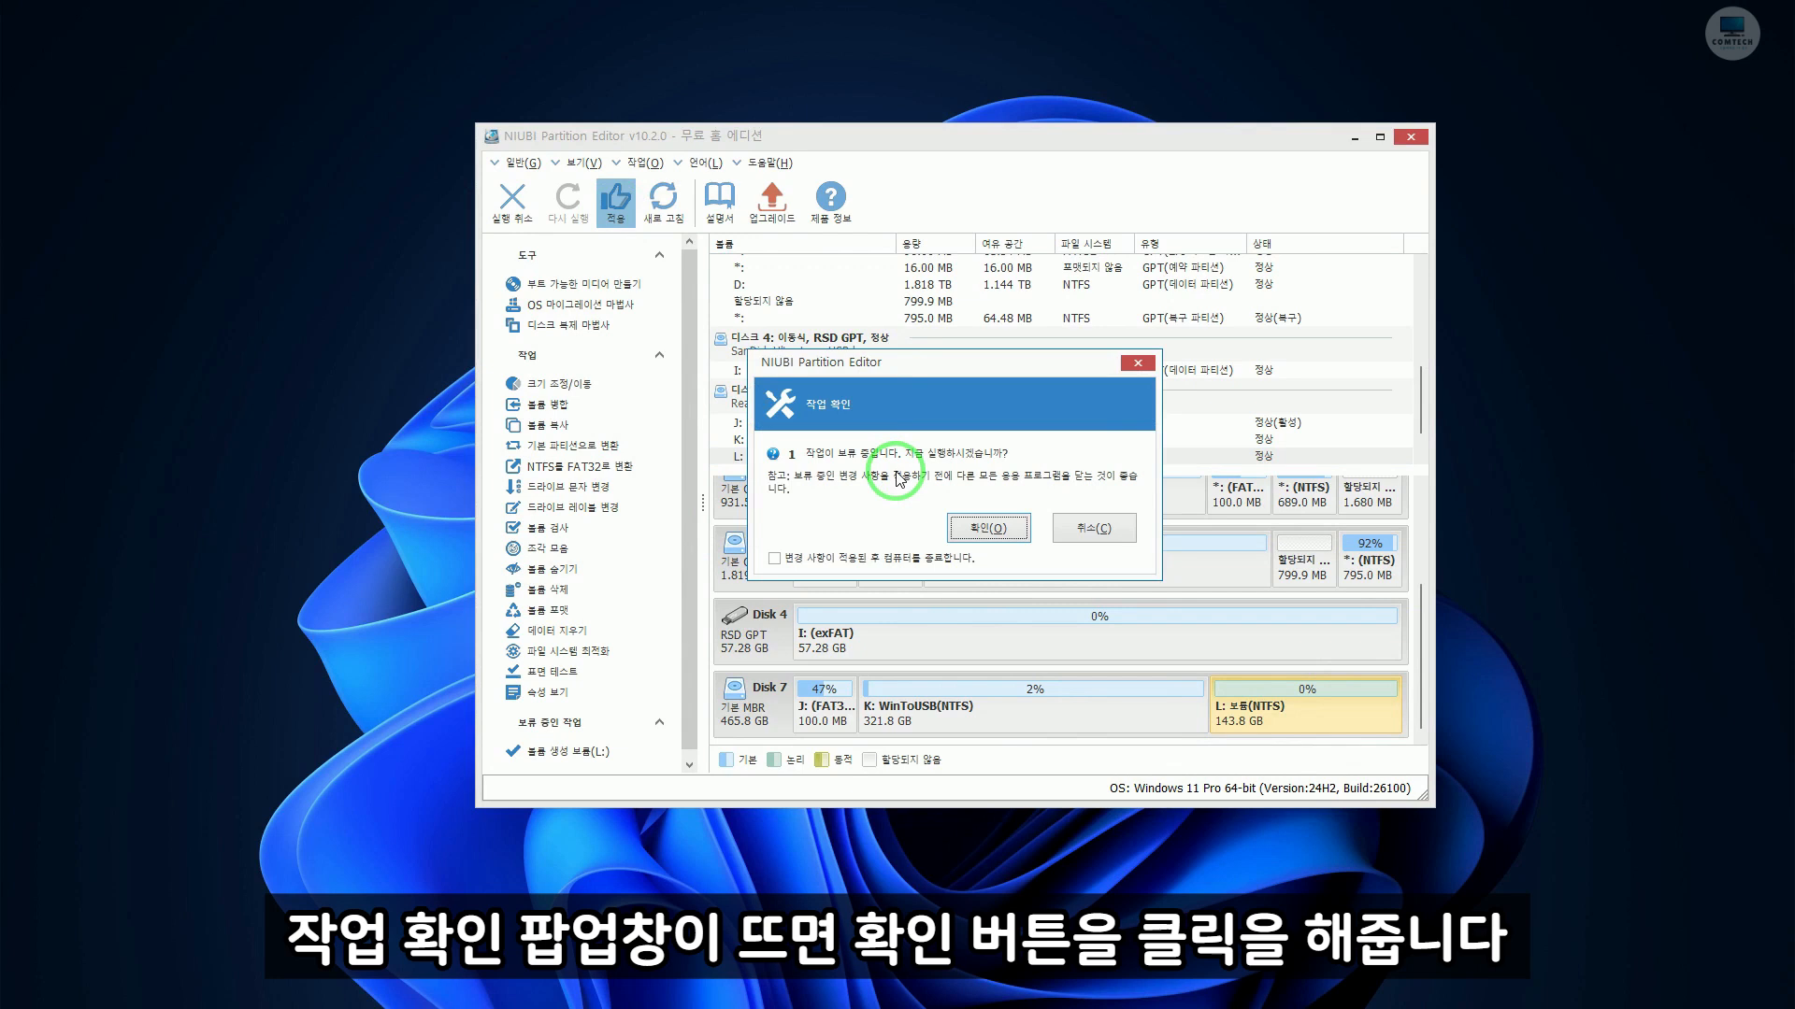
pyautogui.click(1016, 530)
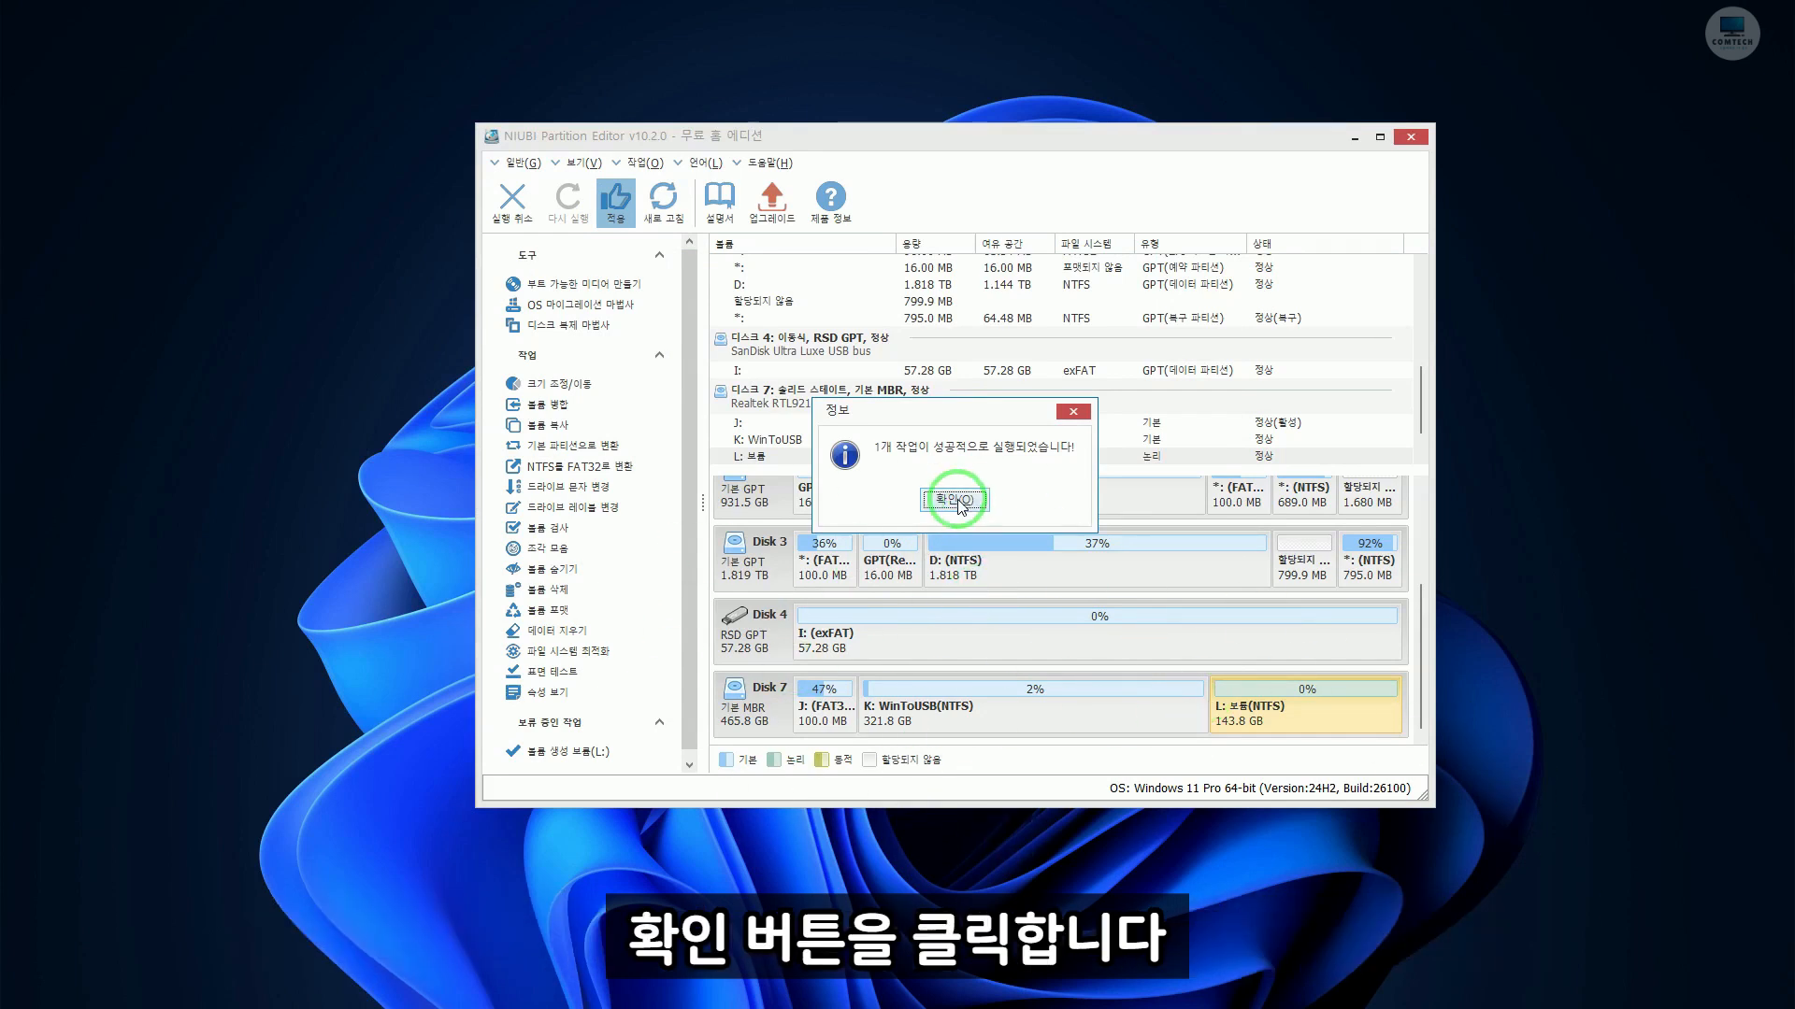
pyautogui.click(953, 500)
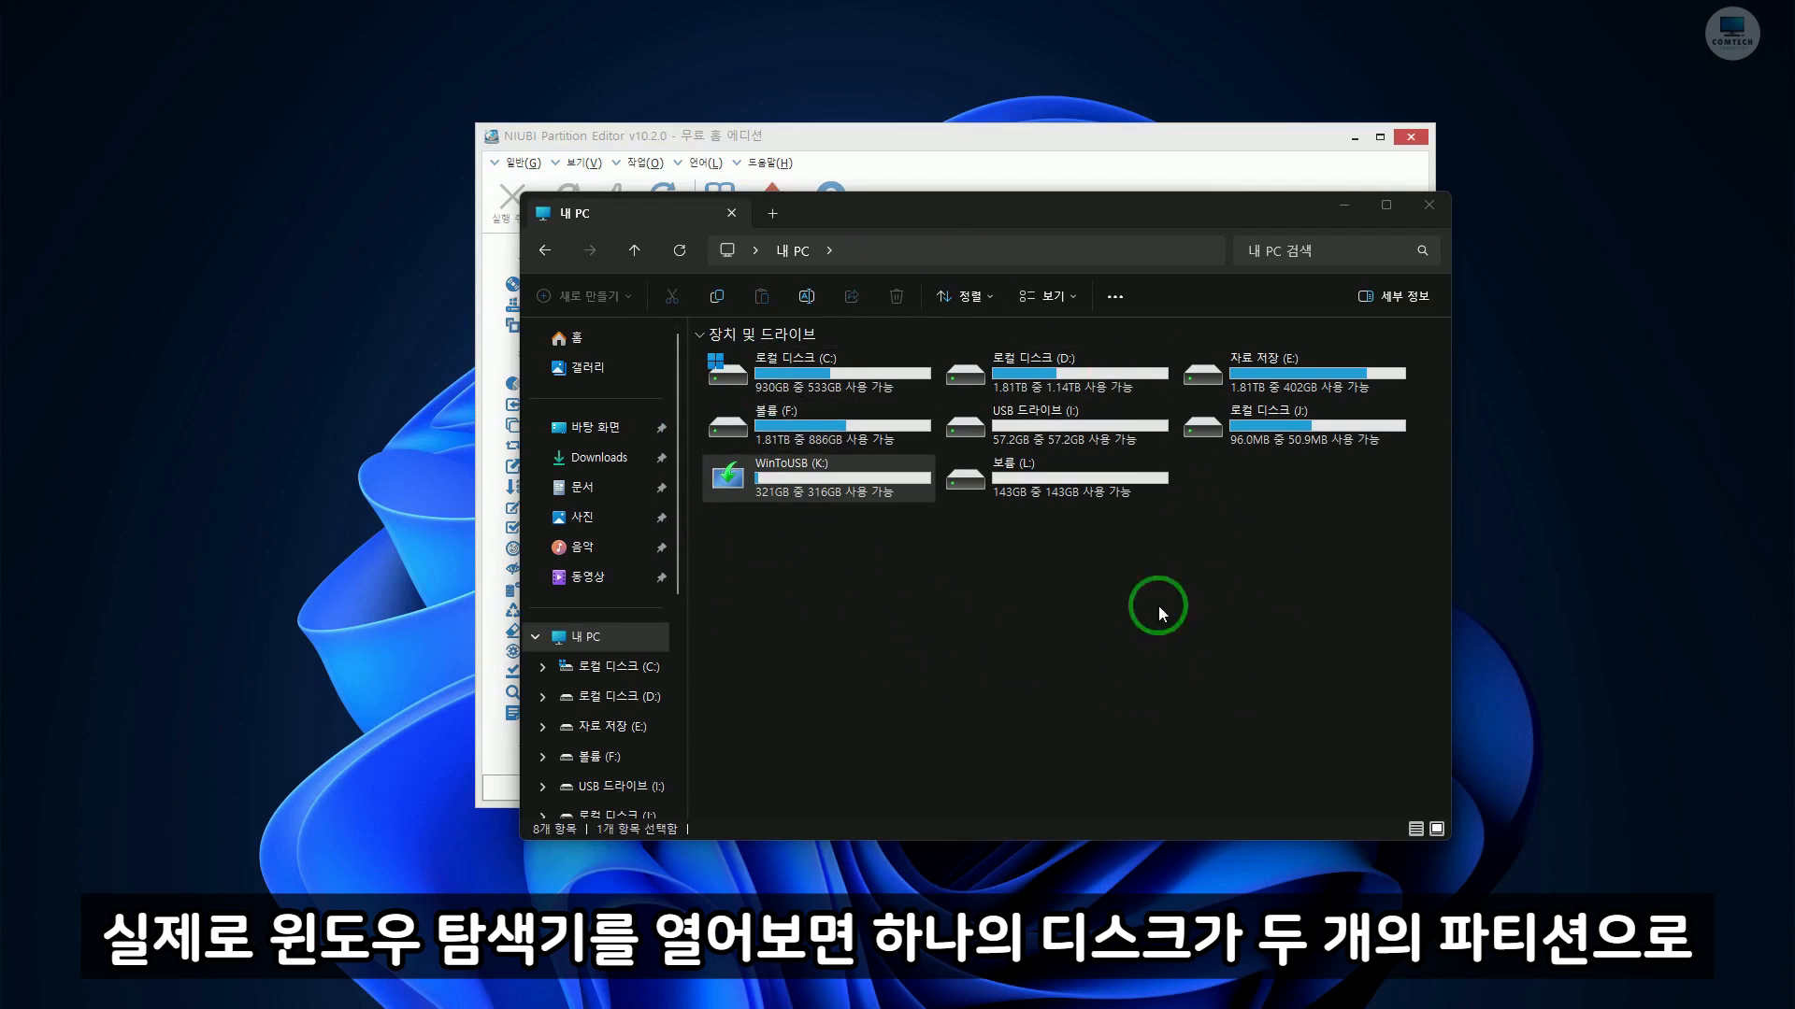
# - Check the K: and L: drives in File Explorer's 내 PC view
pyautogui.click(861, 481)
pyautogui.click(1042, 475)
pyautogui.click(847, 476)
pyautogui.click(1005, 479)
pyautogui.click(865, 473)
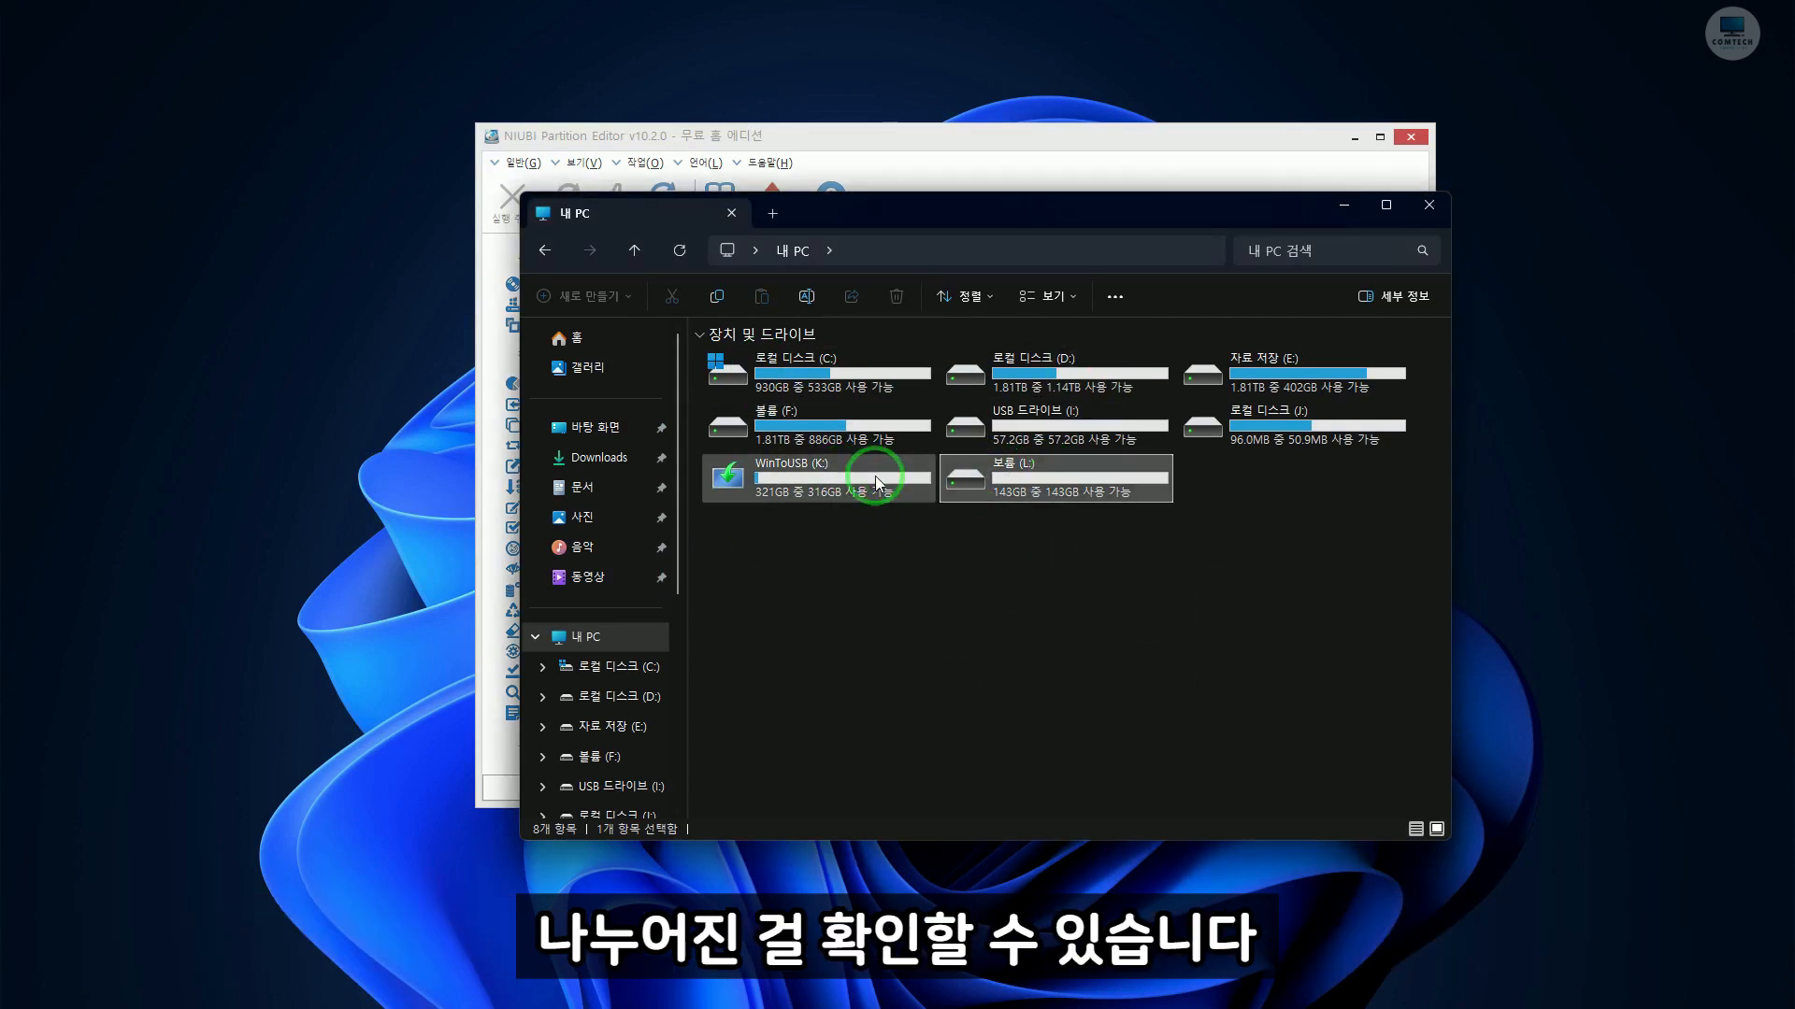
pyautogui.click(1010, 492)
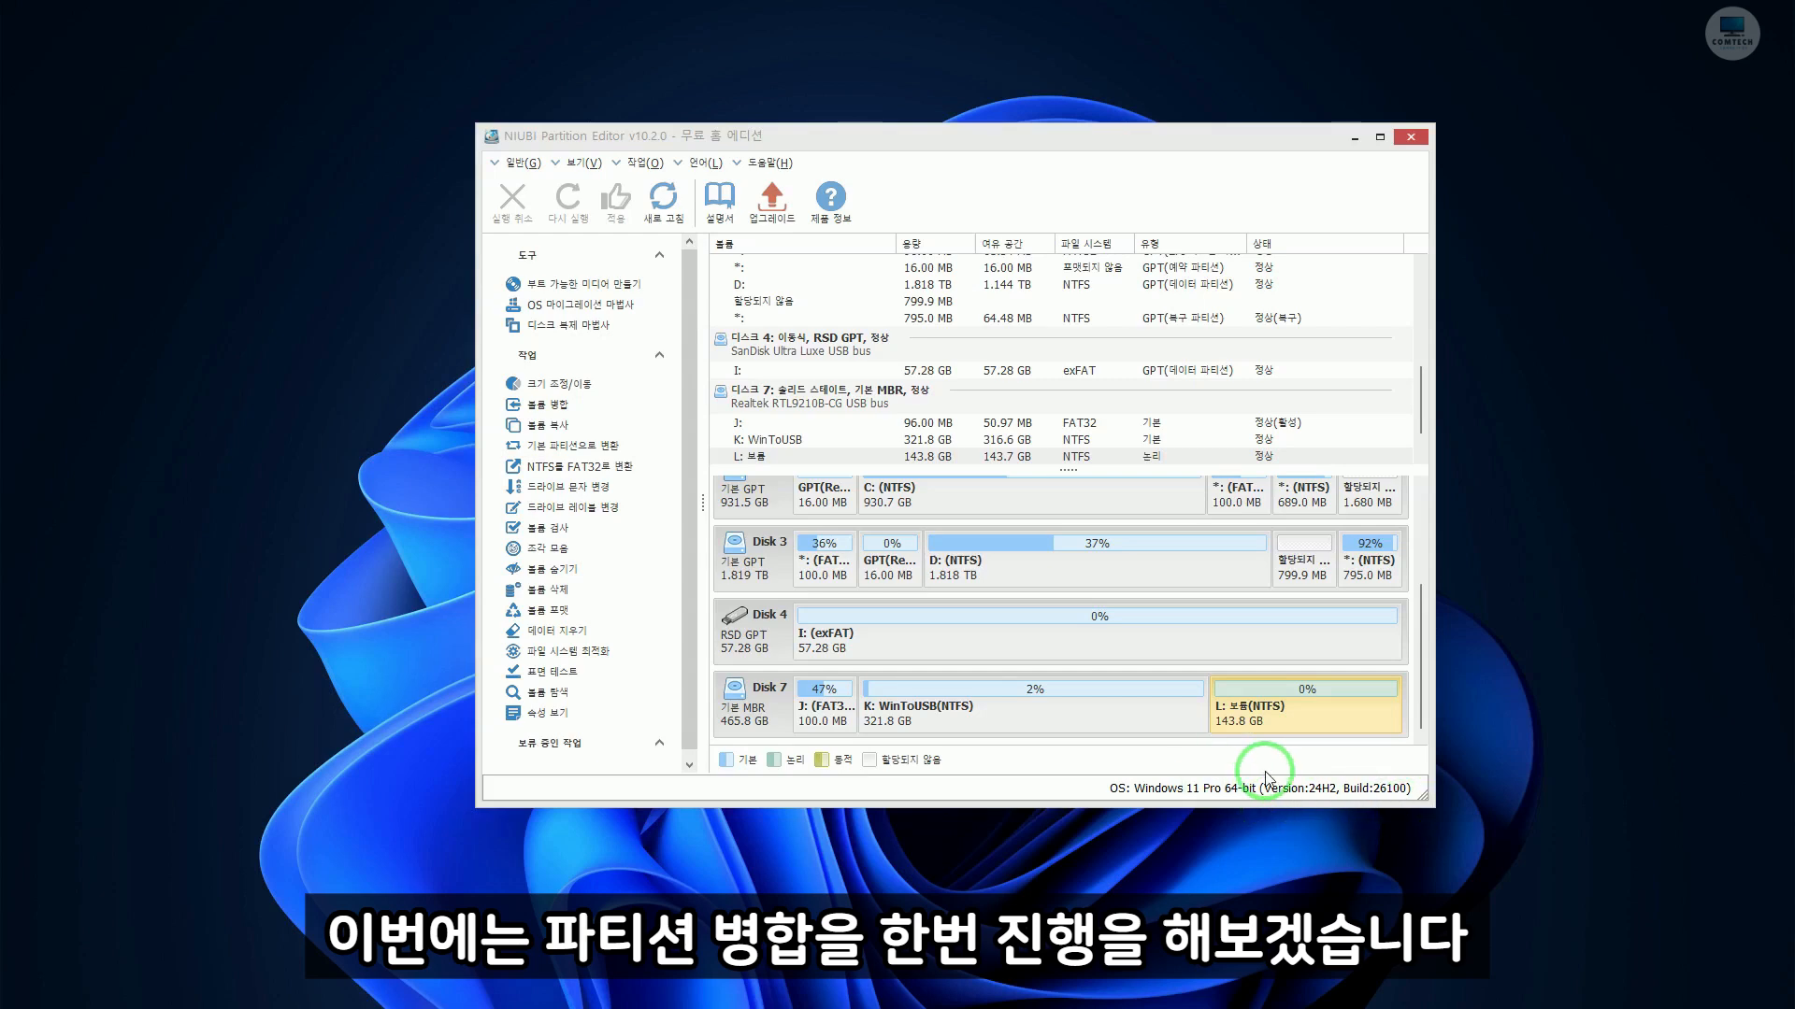
pyautogui.click(1250, 696)
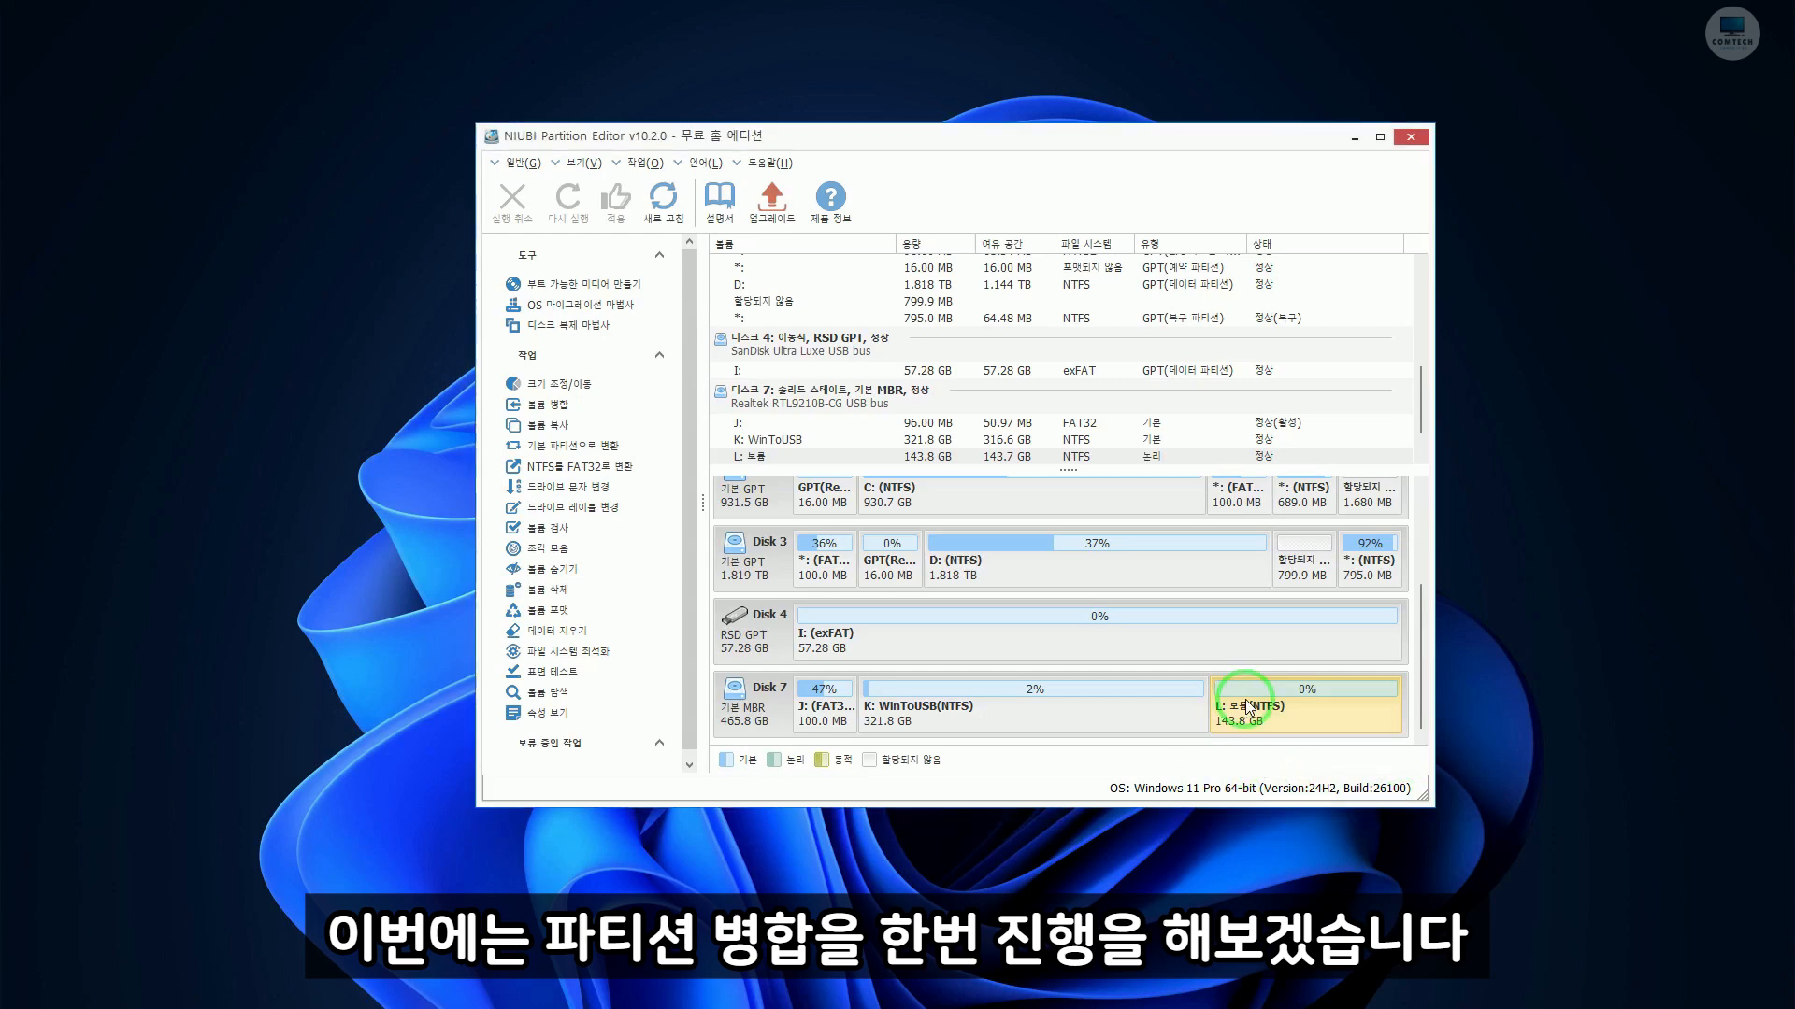
pyautogui.click(1122, 707)
pyautogui.click(1281, 713)
pyautogui.click(1167, 714)
pyautogui.click(1286, 710)
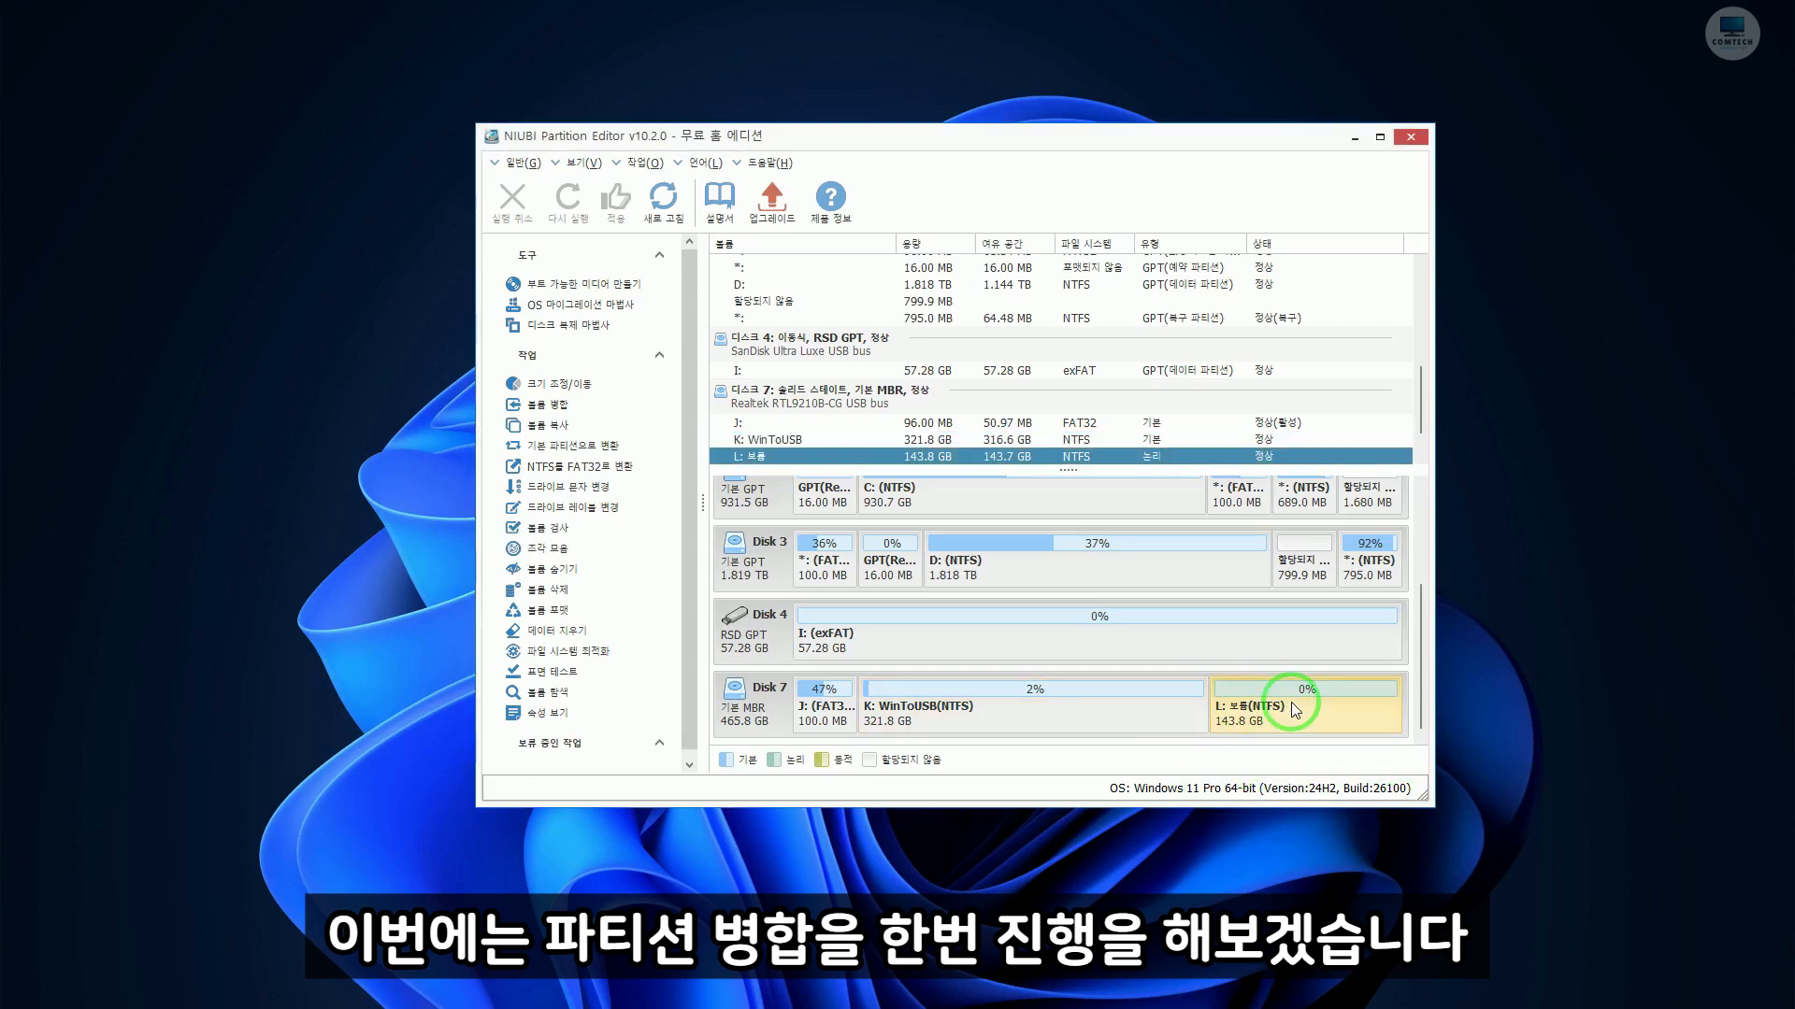
pyautogui.click(1158, 714)
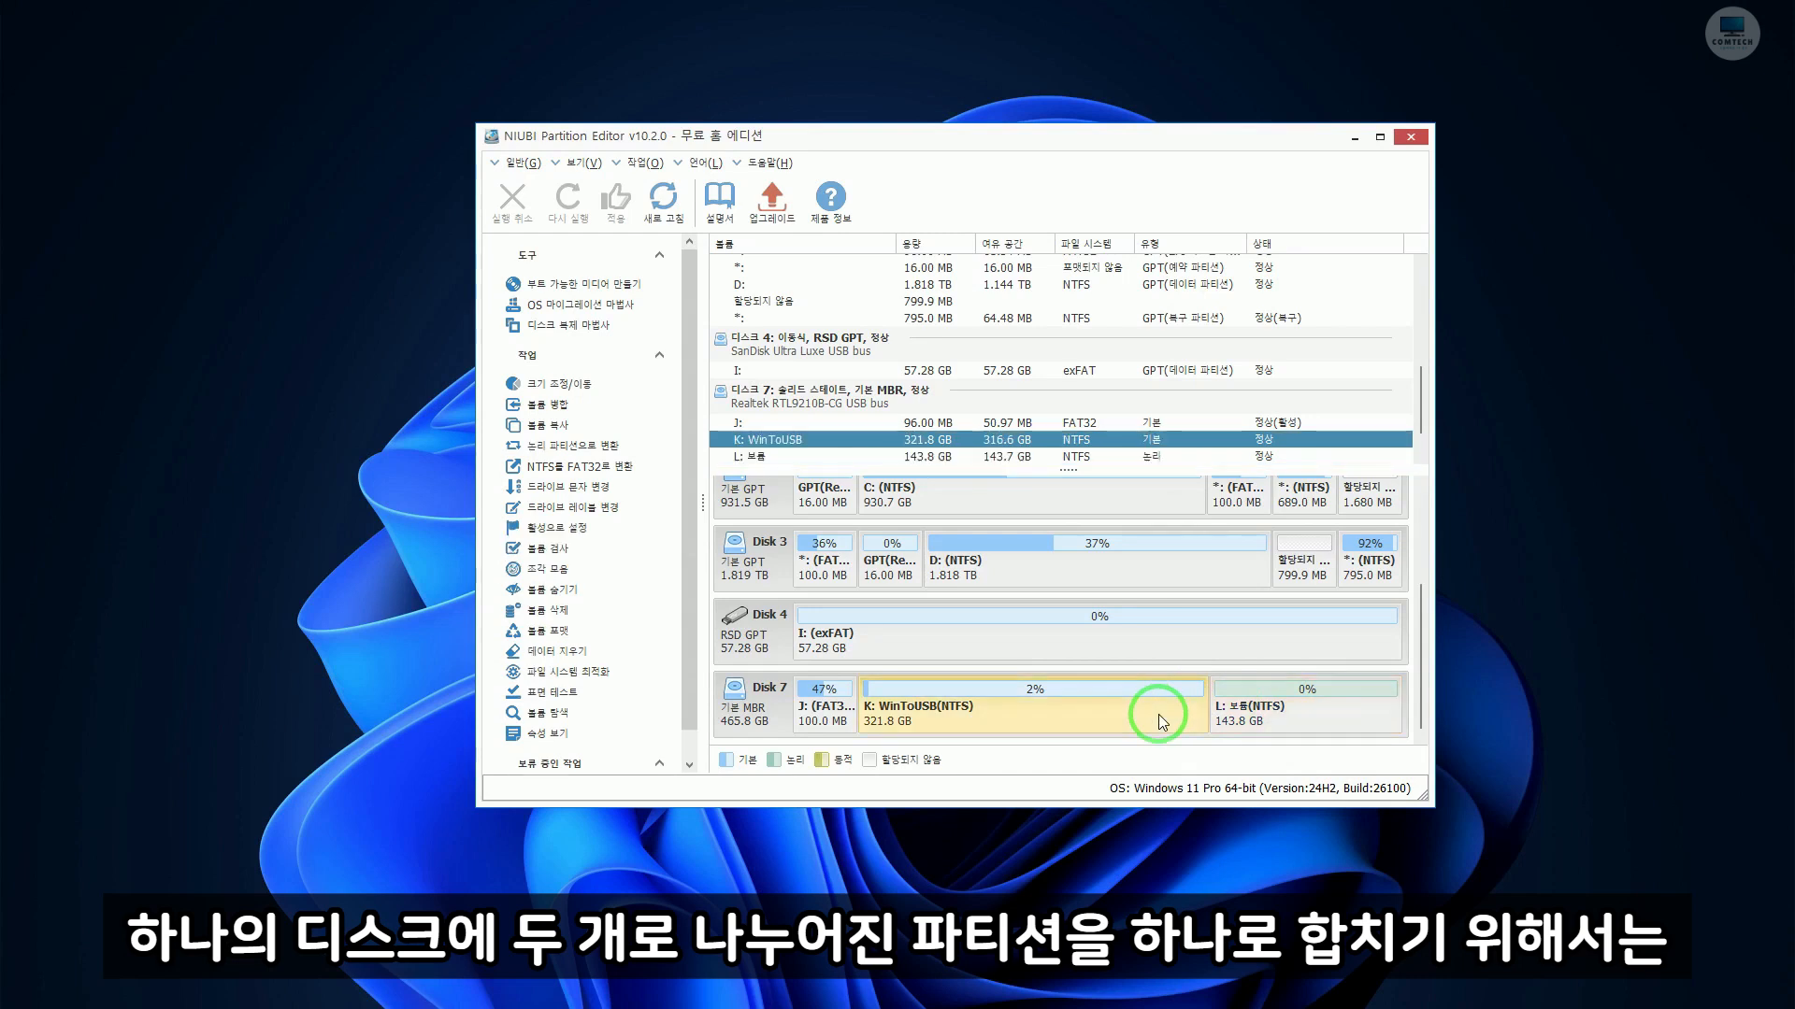
# - Delete the L: volume on Disk 7 and apply the pending deletion
pyautogui.click(1331, 714)
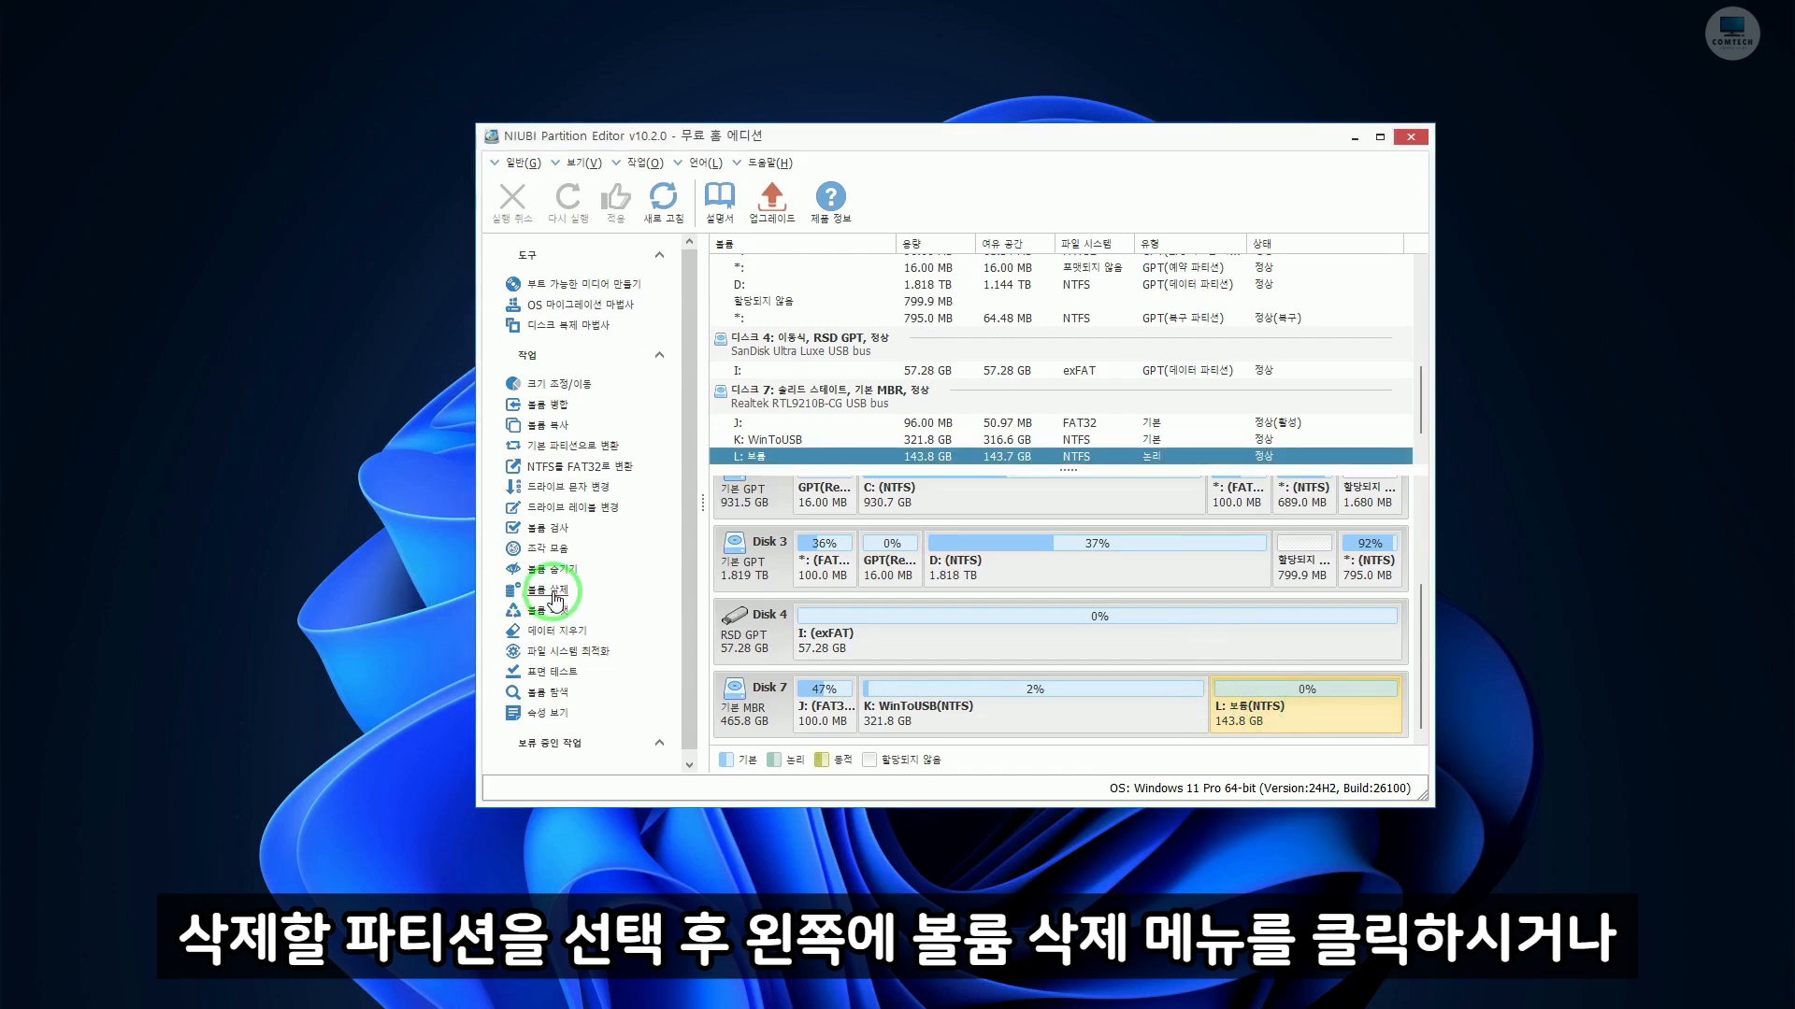
pyautogui.rightClick(1282, 712)
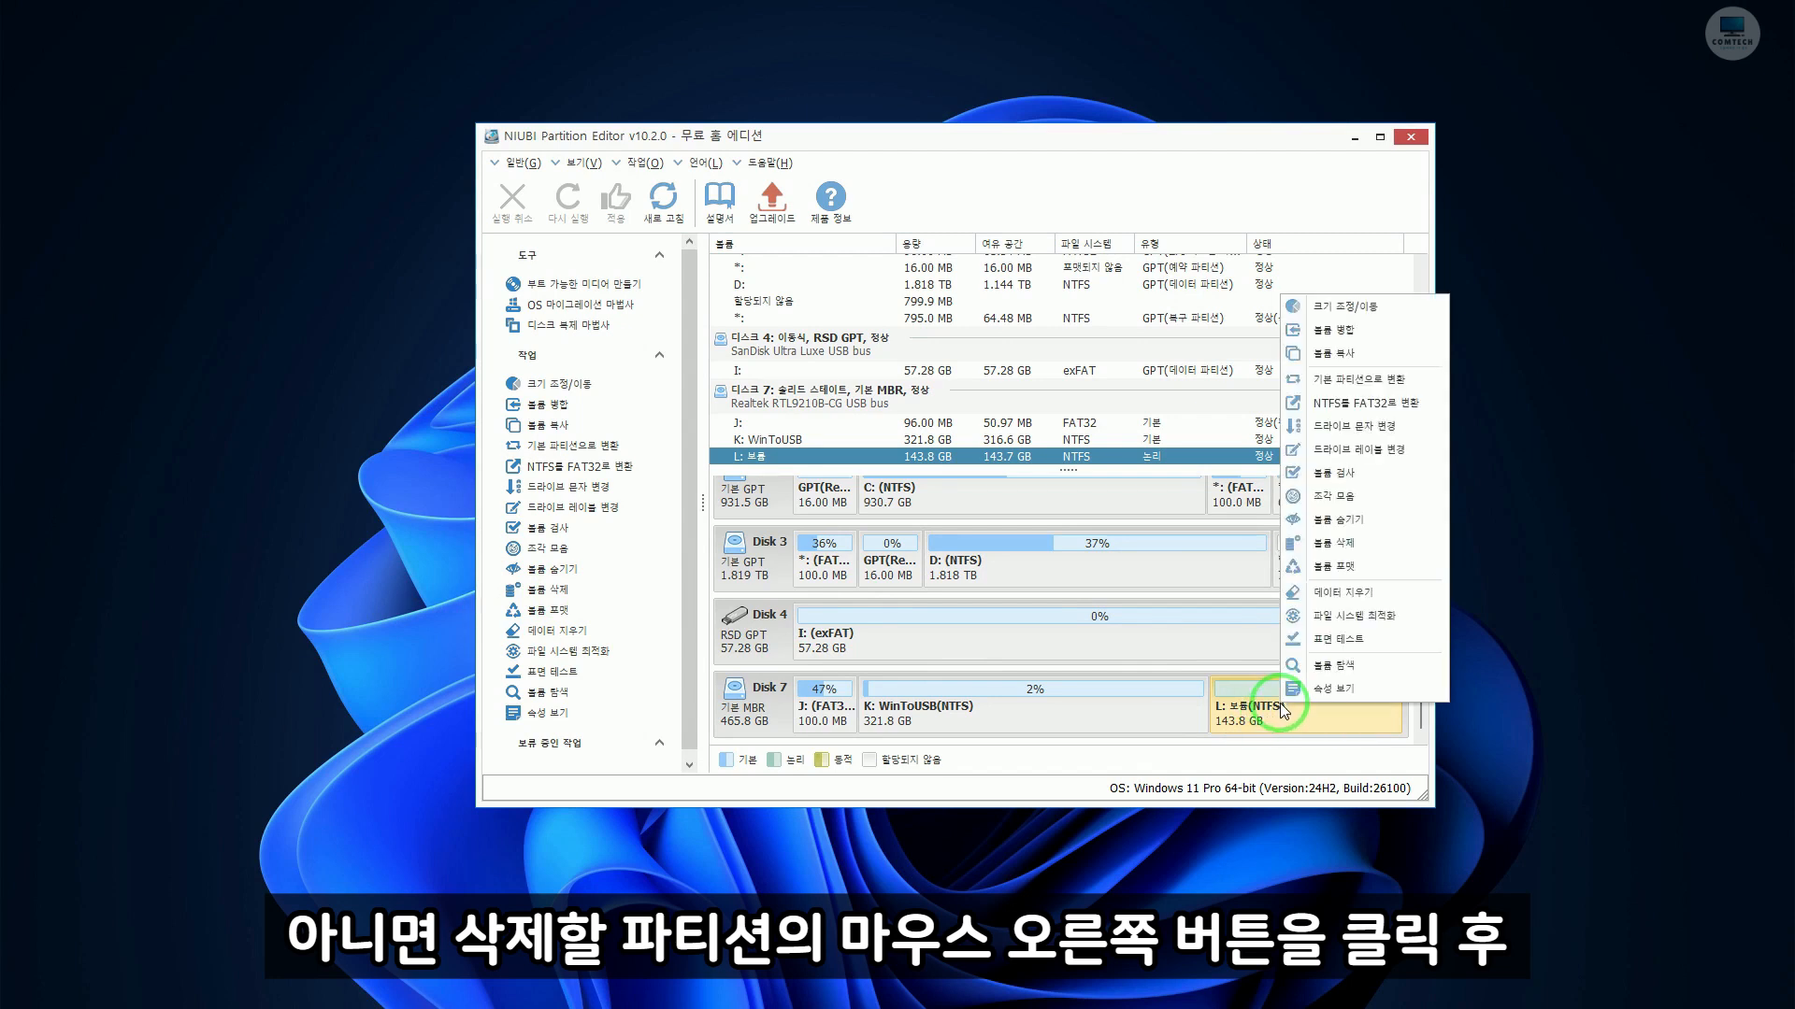
pyautogui.click(1346, 546)
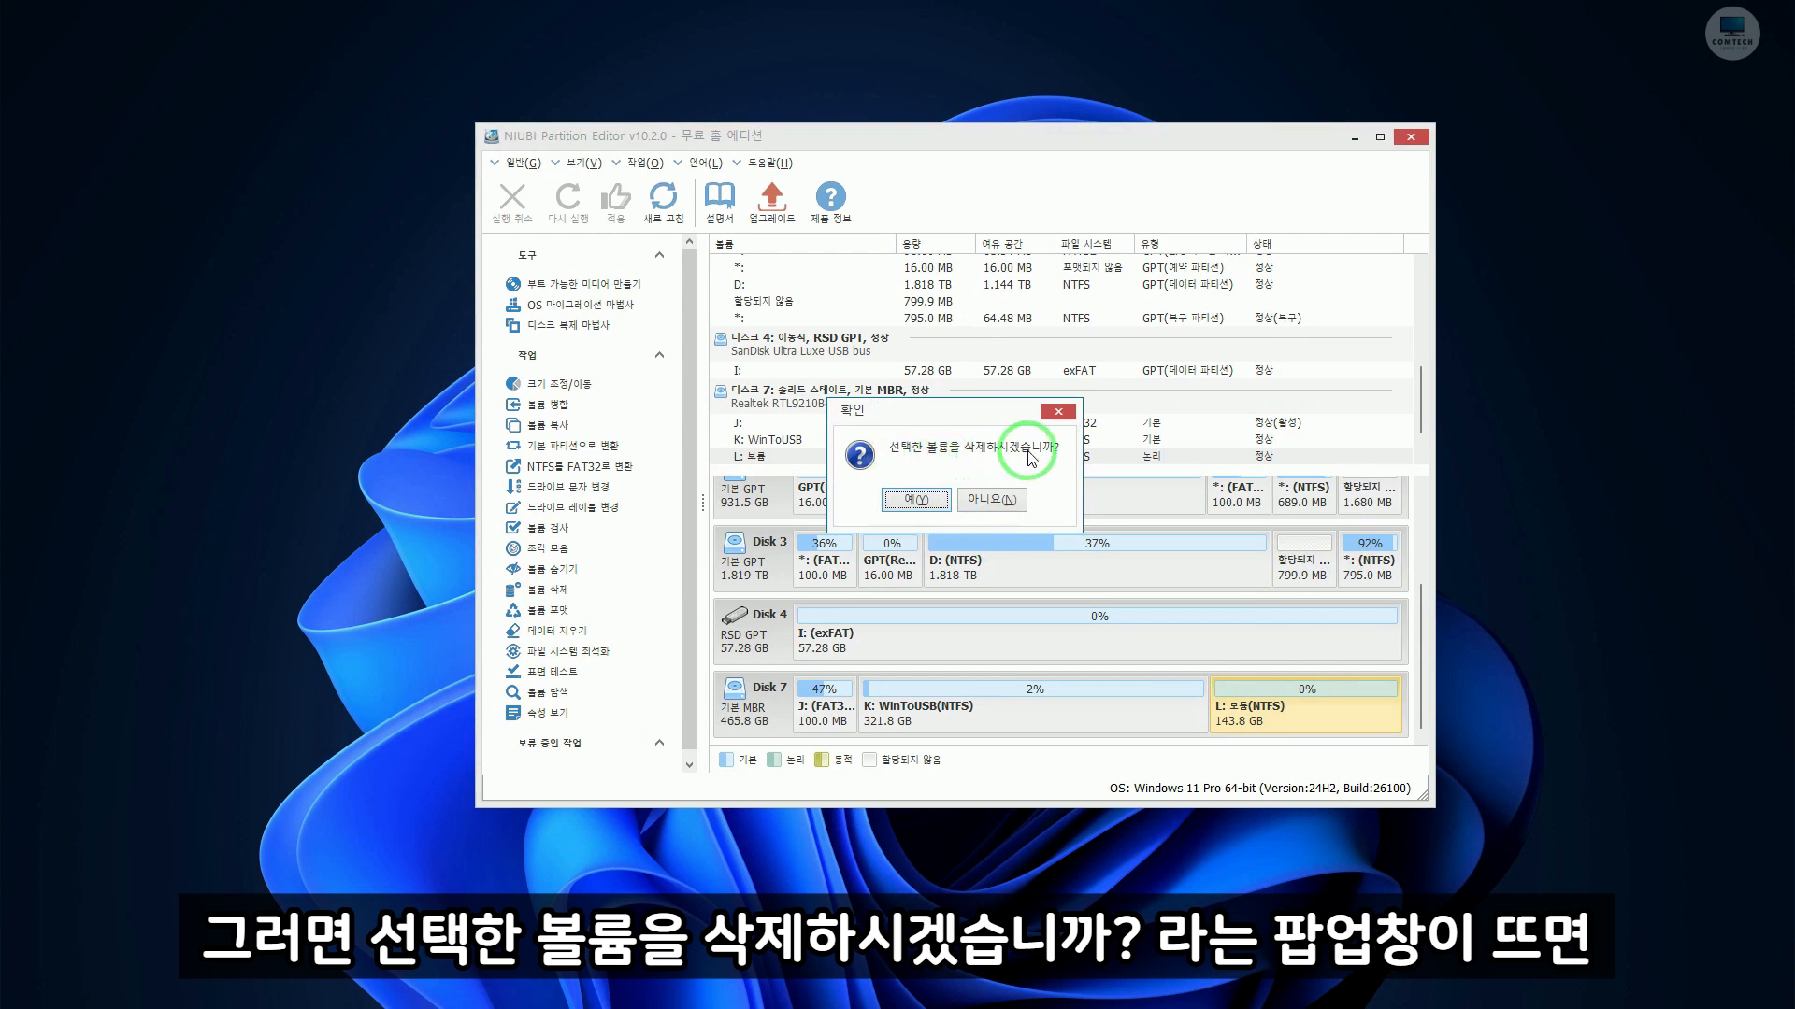
pyautogui.click(917, 502)
pyautogui.click(1286, 712)
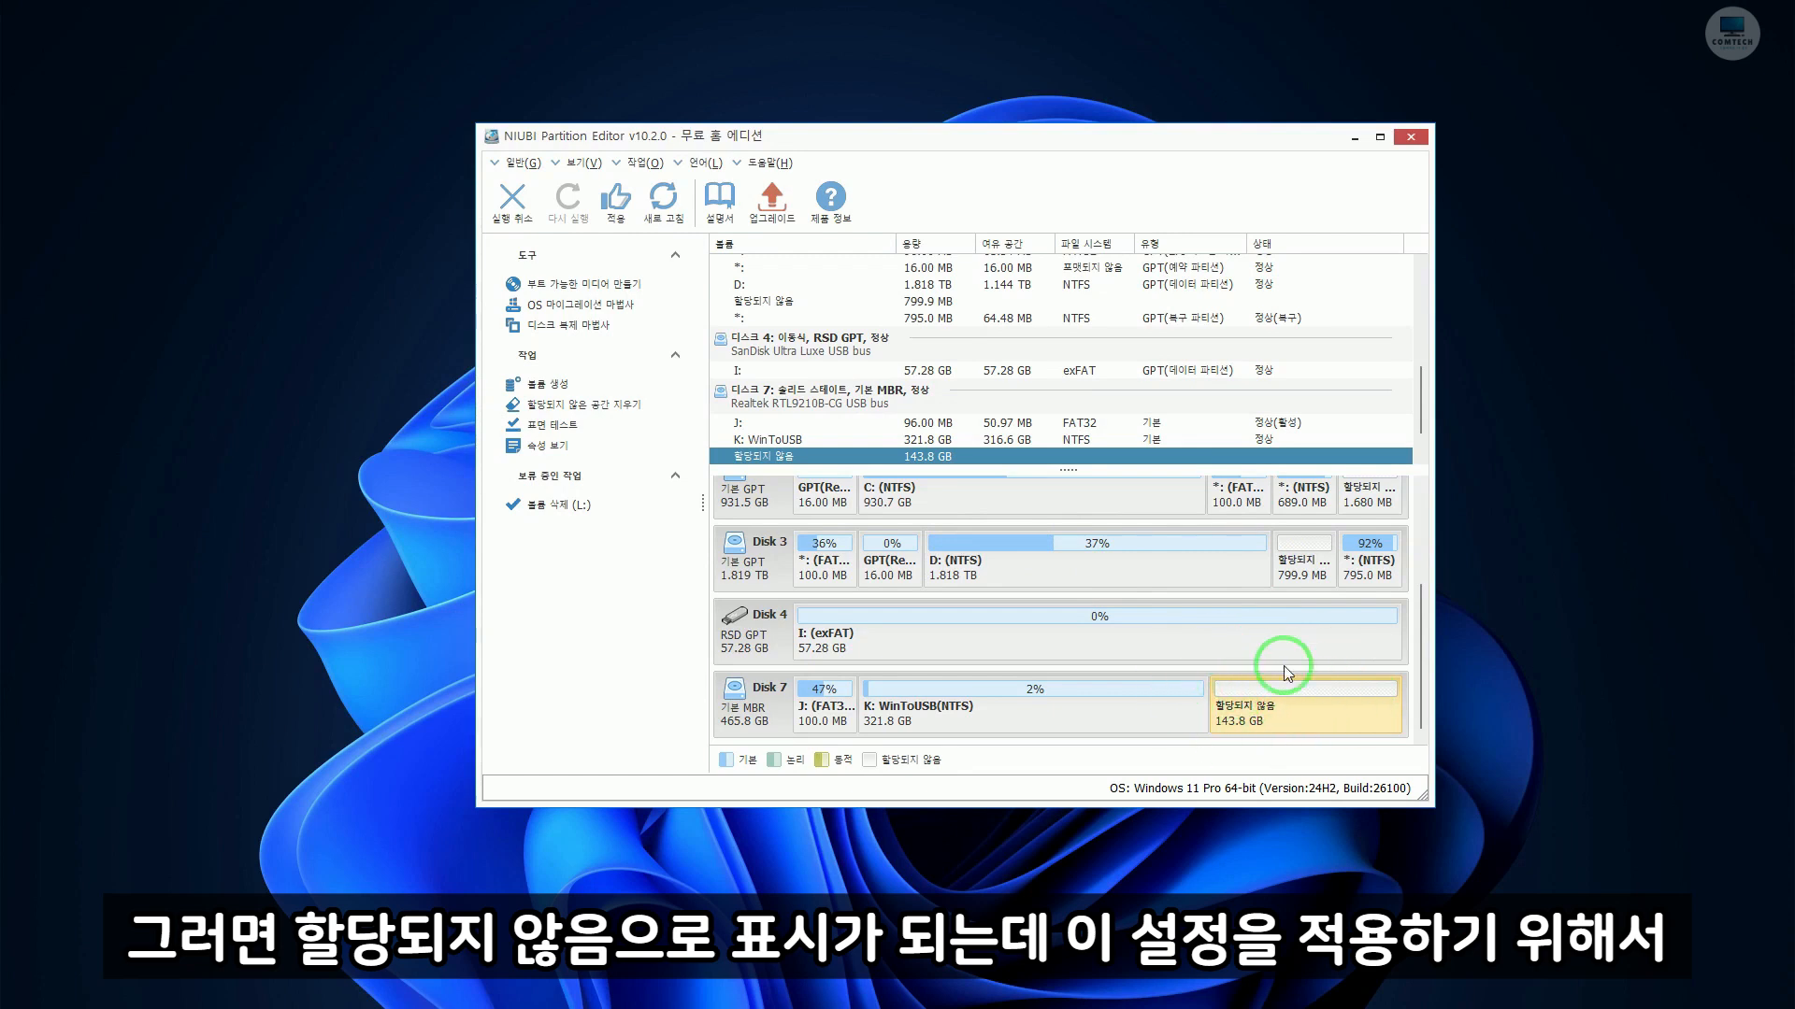
pyautogui.click(614, 217)
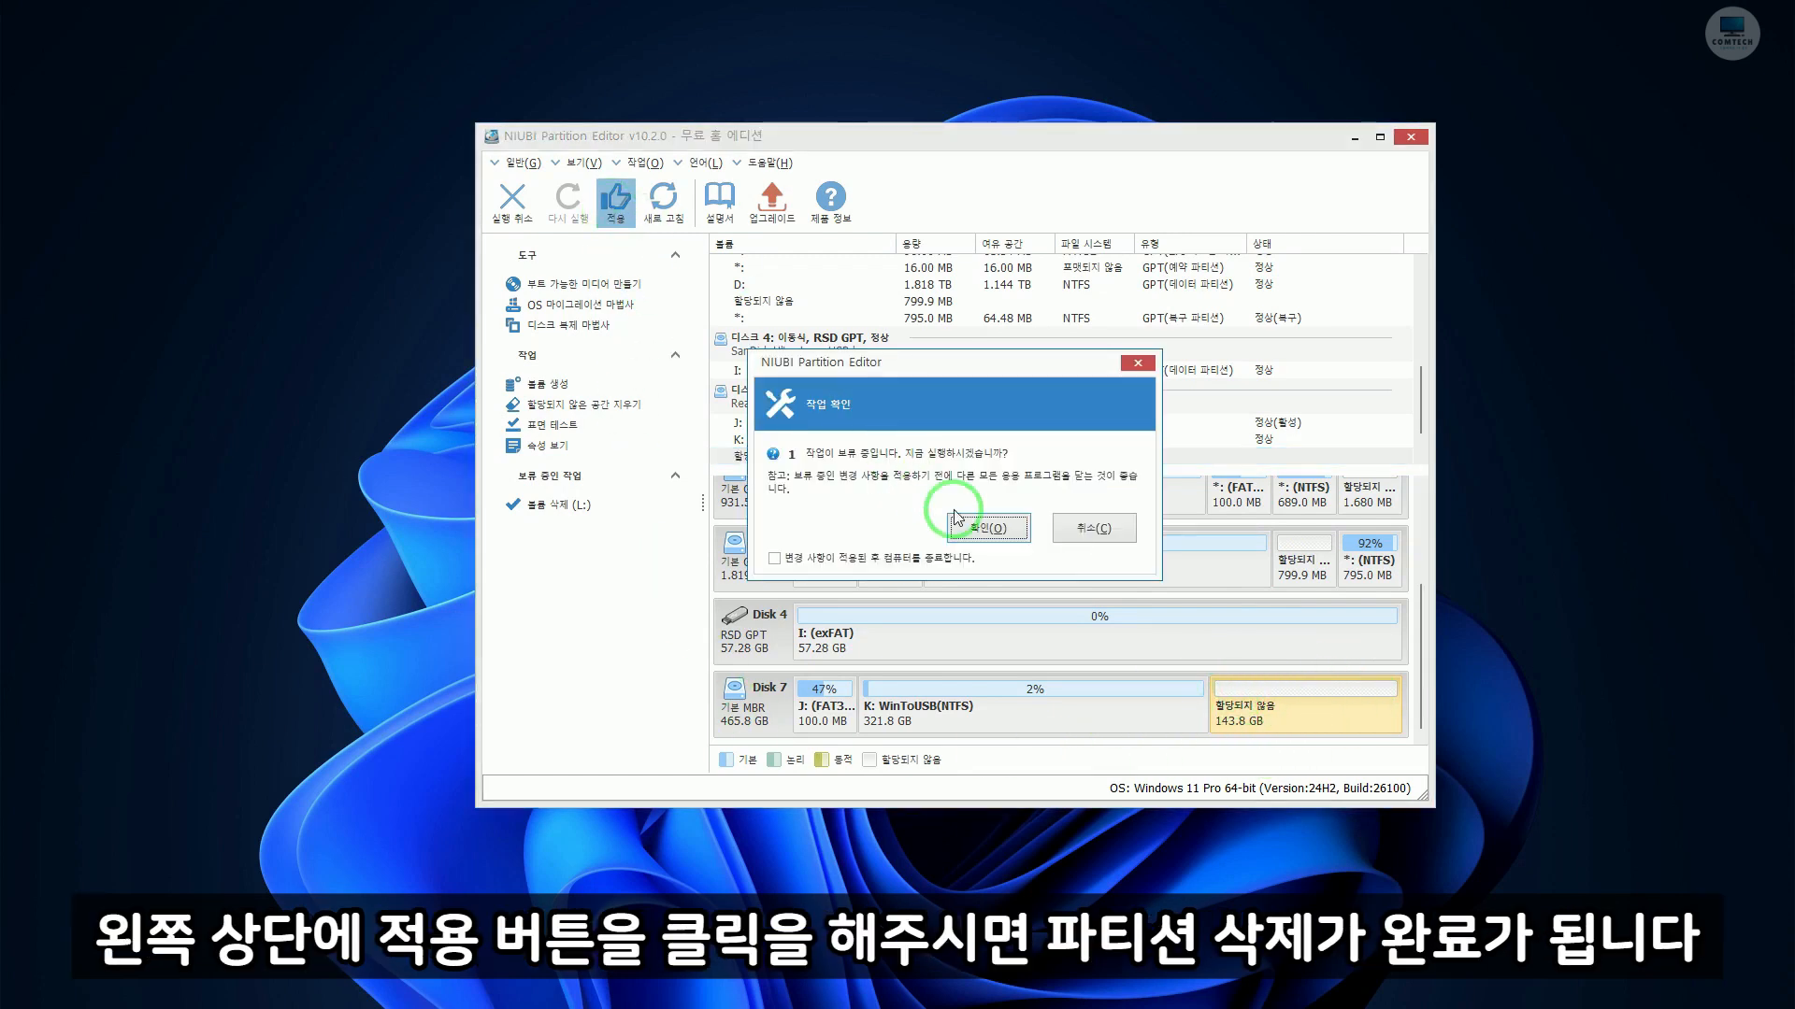
pyautogui.click(958, 519)
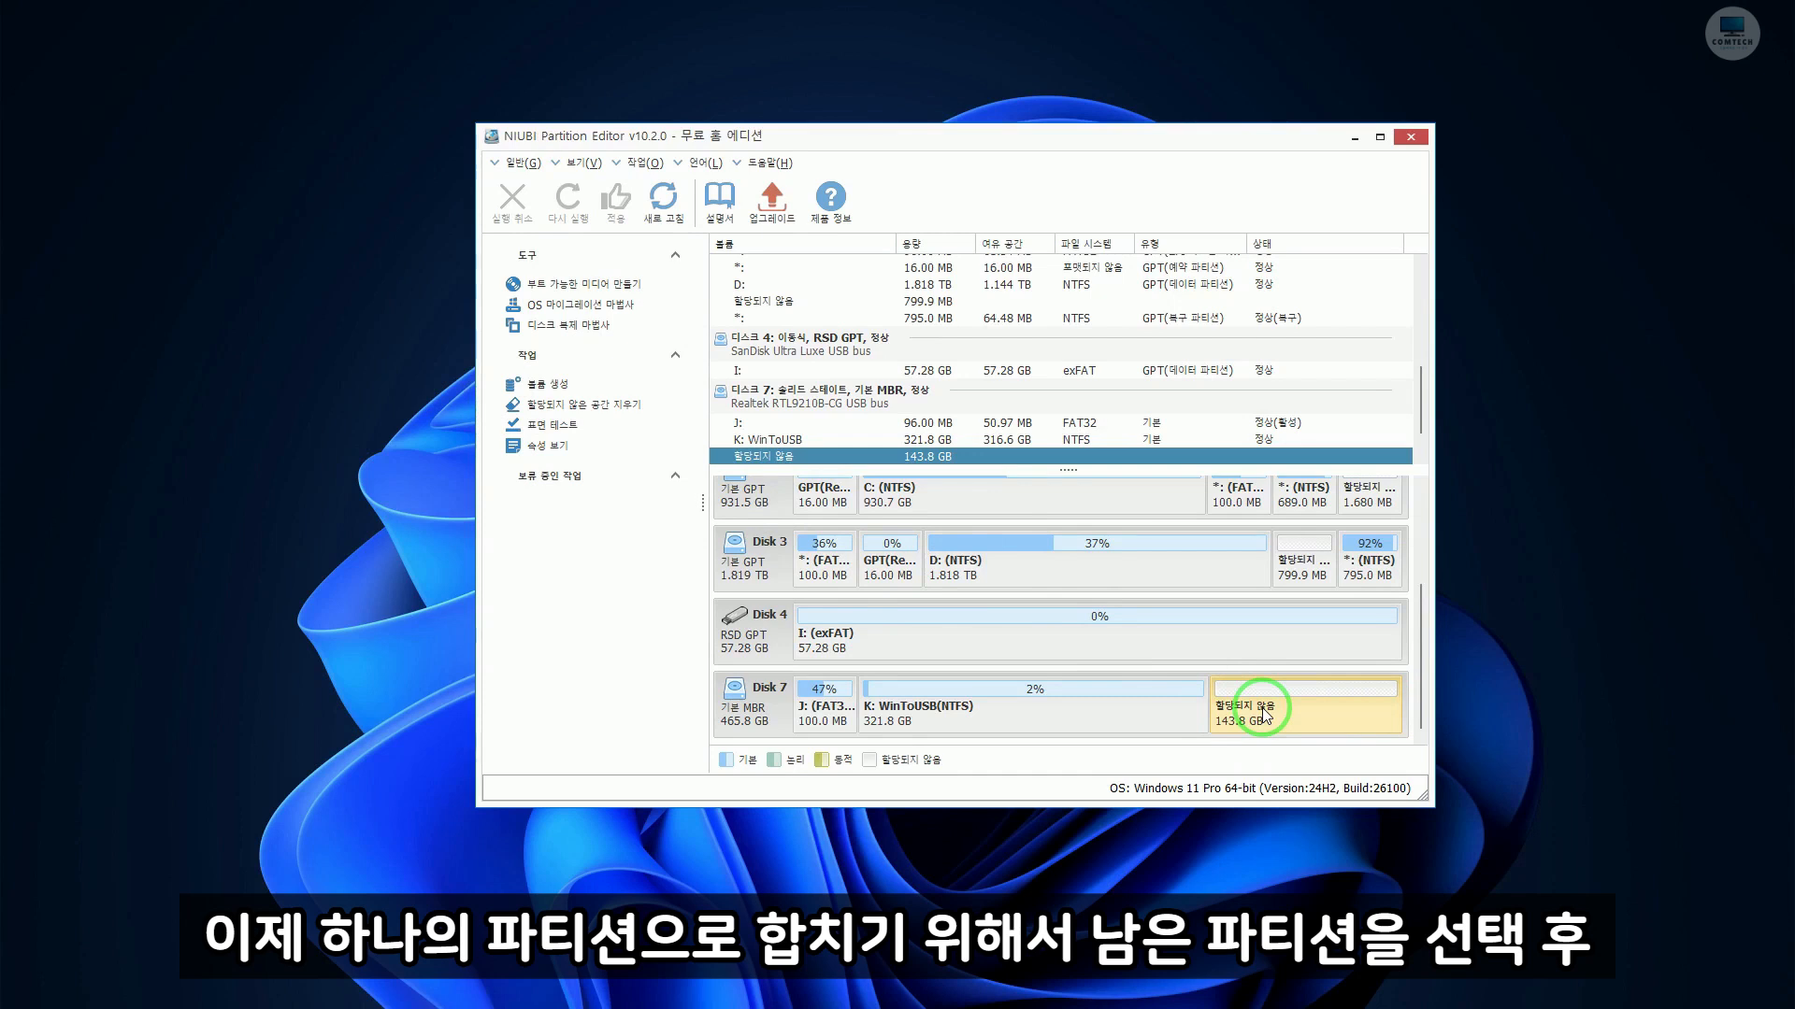
# - Extend the K: volume on Disk 7 over all the unallocated space behind it, to a volume size of 476,839.0 MB
pyautogui.click(1004, 711)
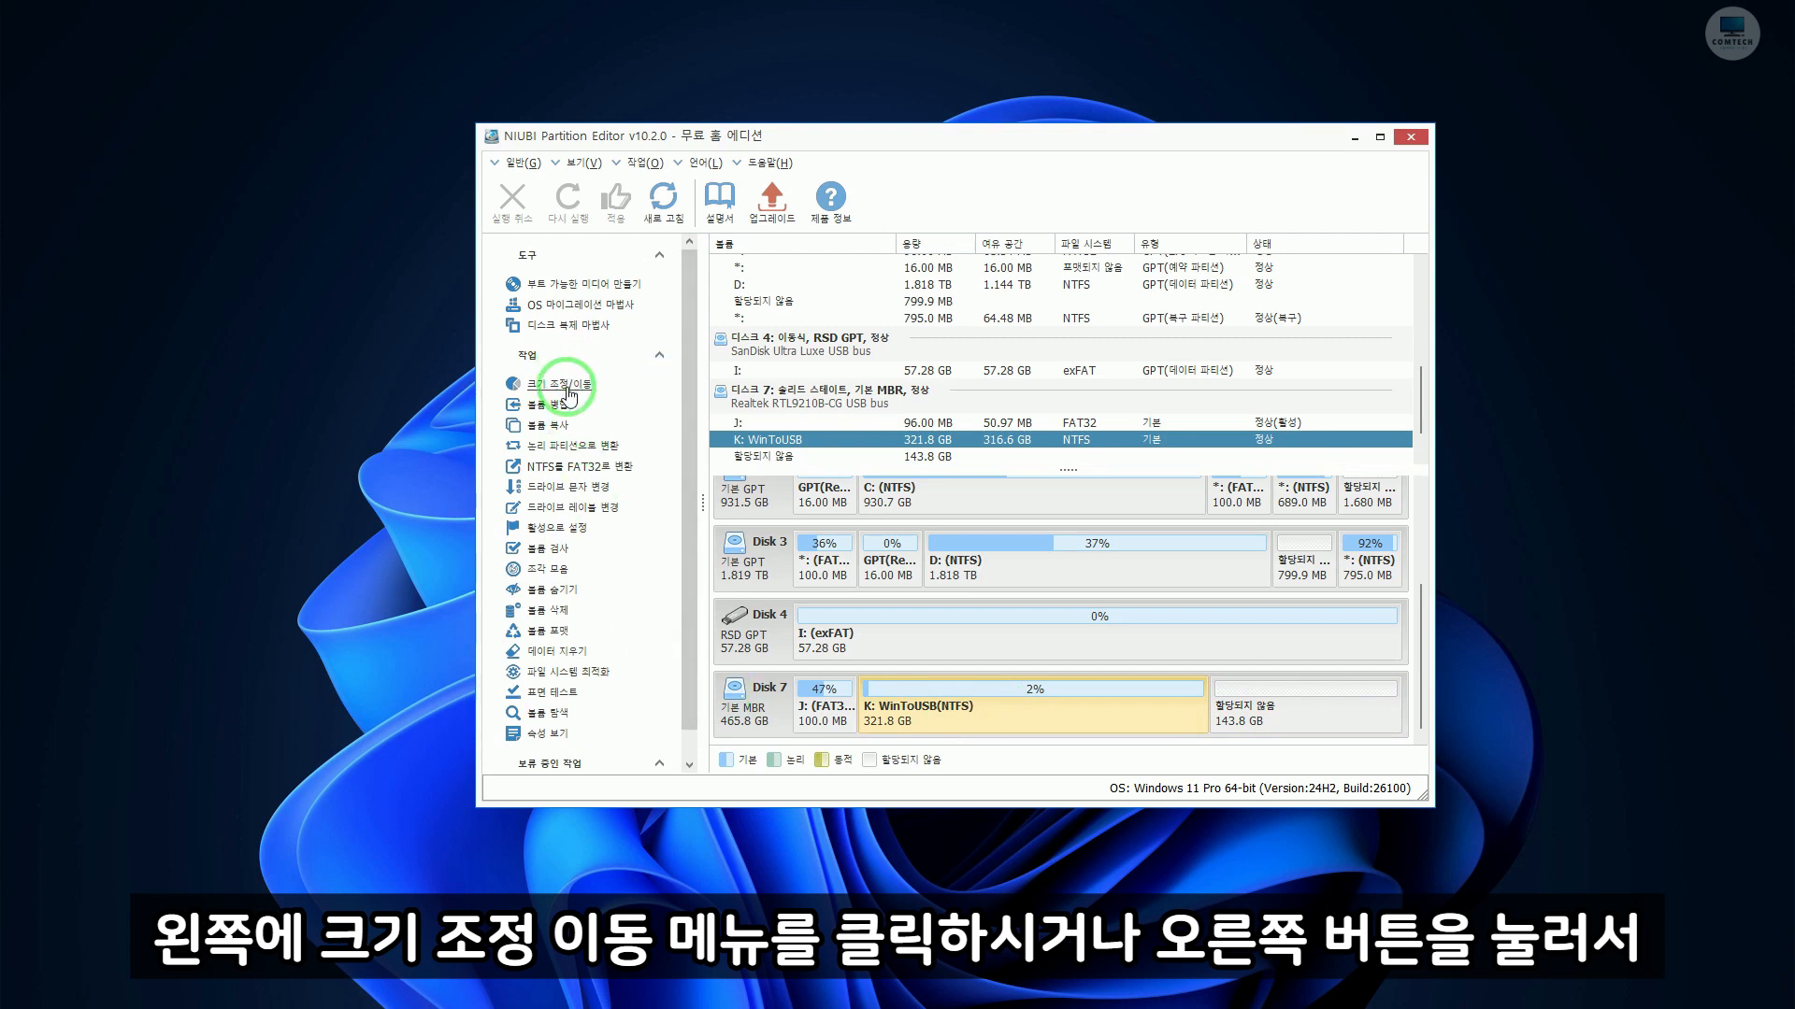
pyautogui.rightClick(1024, 708)
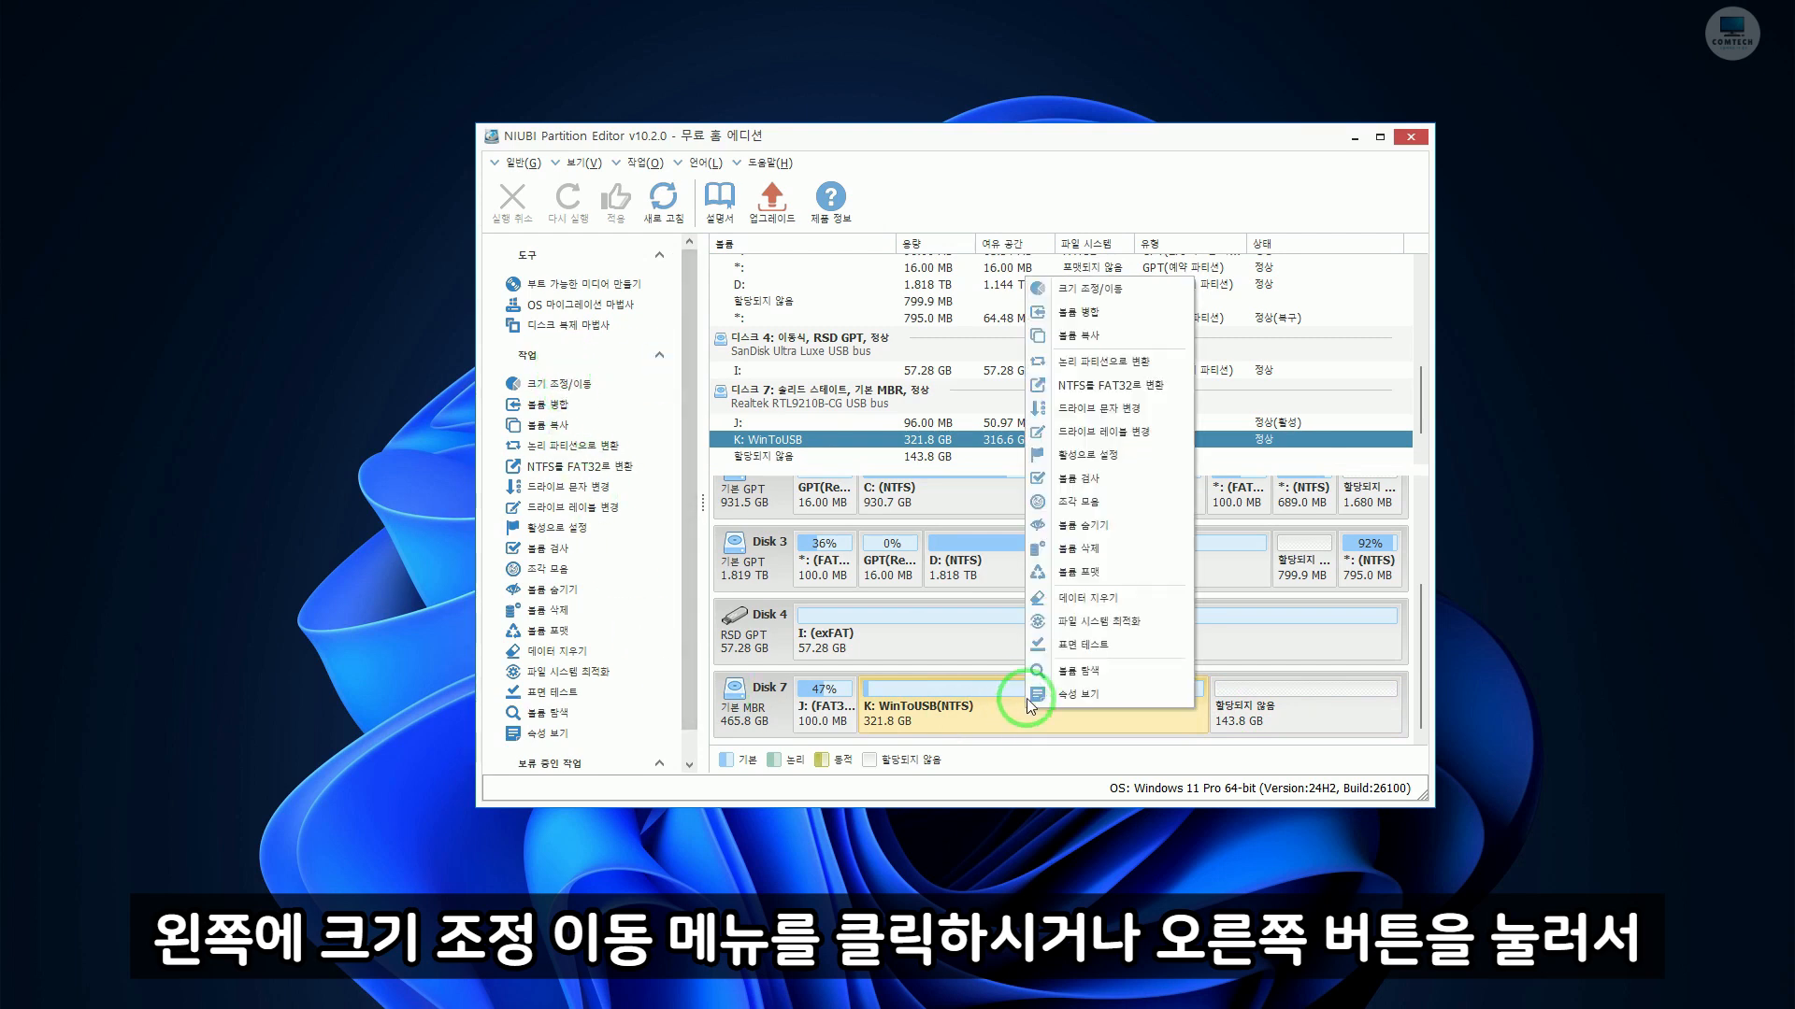
pyautogui.click(1118, 293)
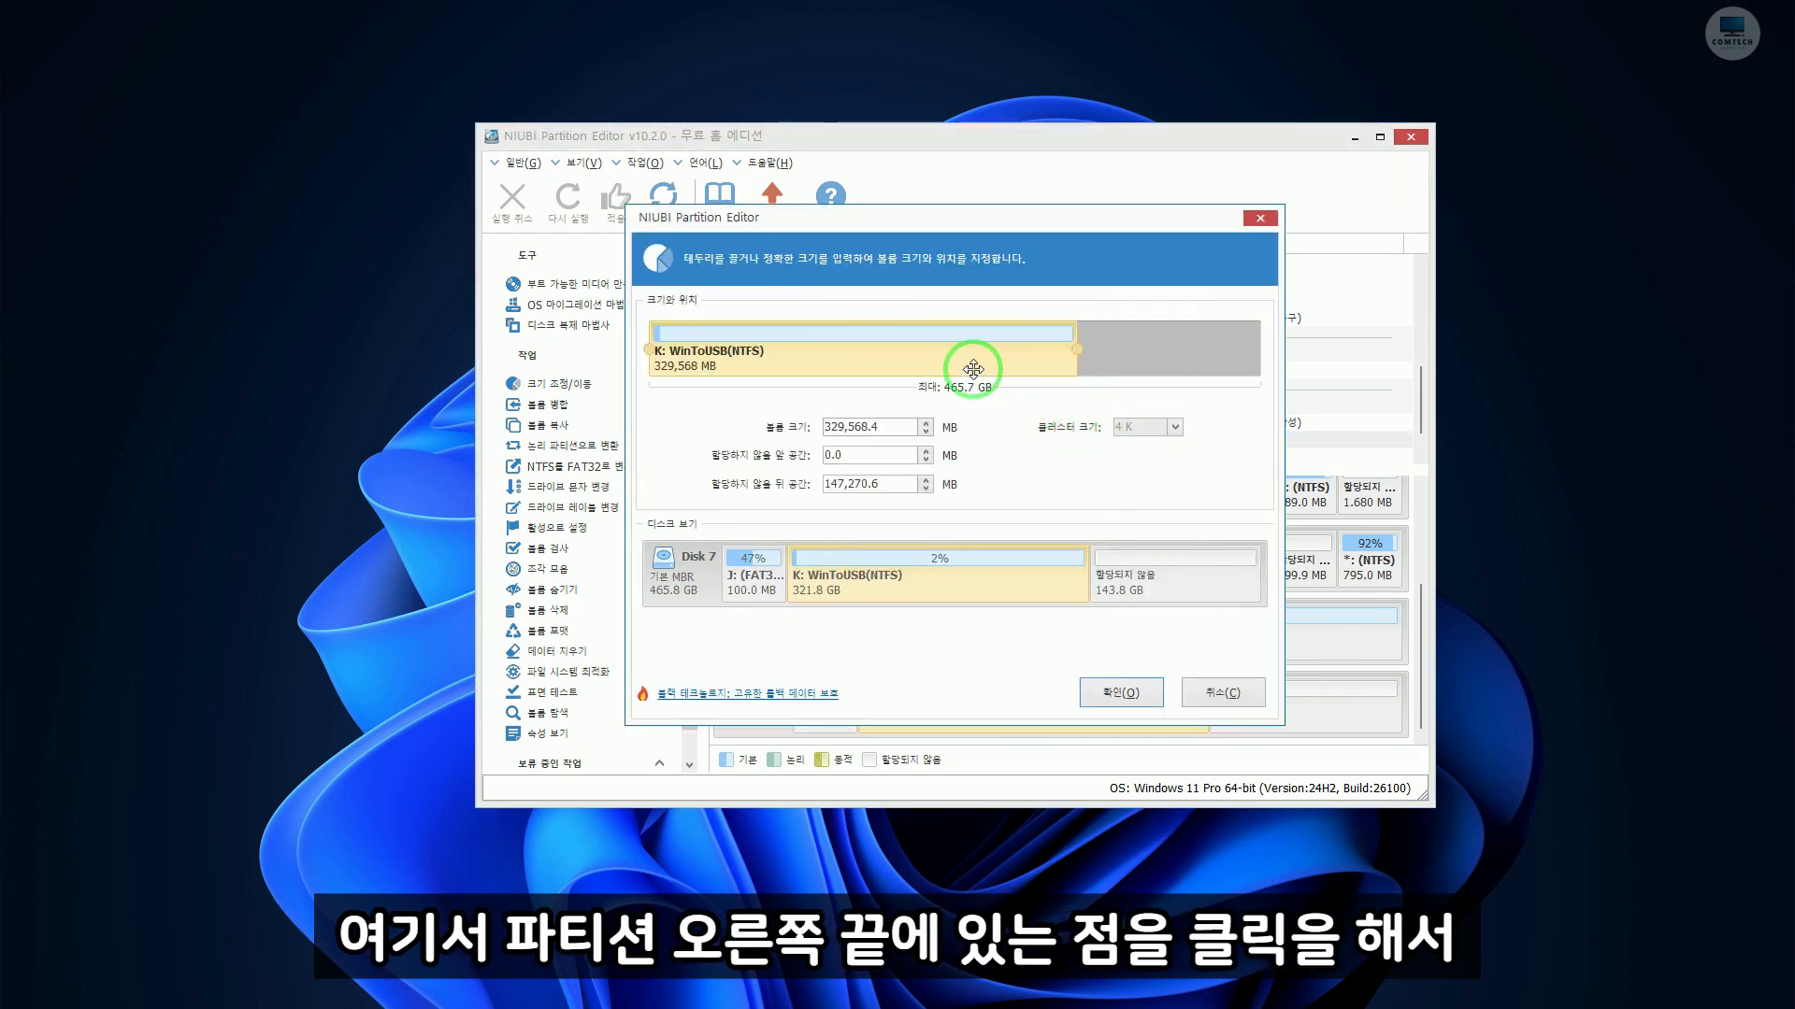
pyautogui.click(1077, 348)
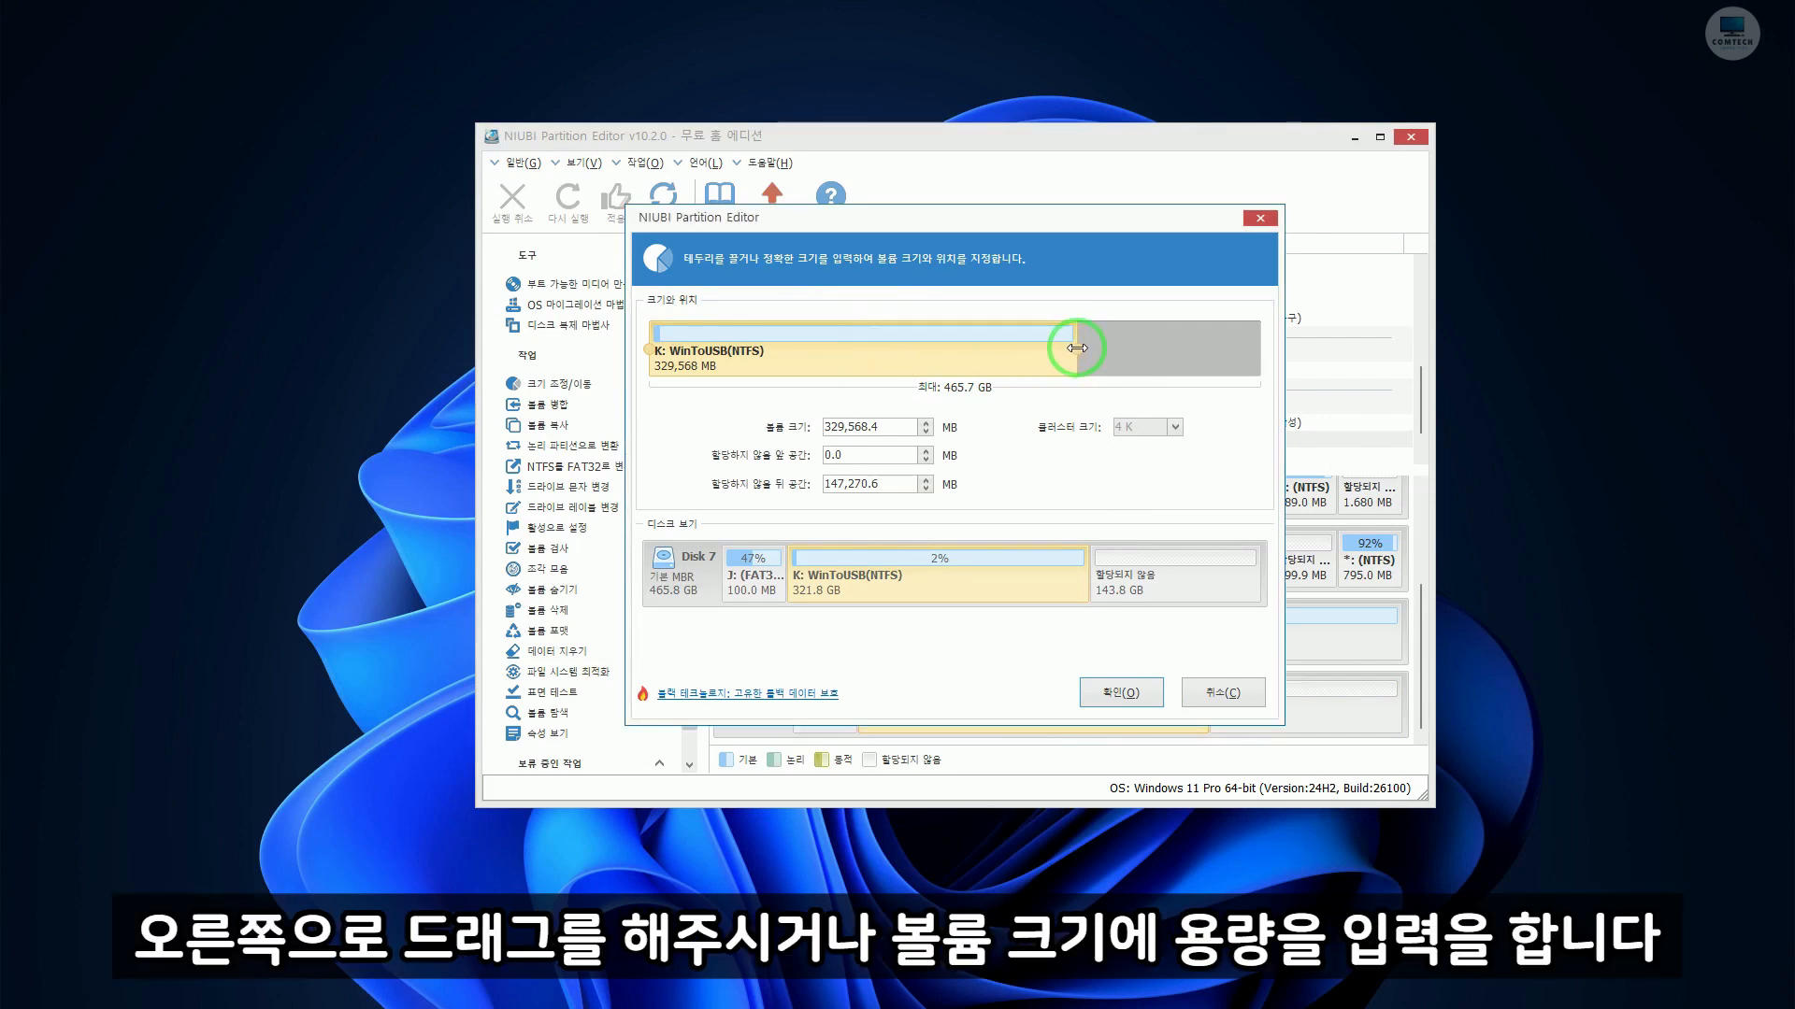
pyautogui.moveTo(1076, 347); pyautogui.dragTo(1285, 350)
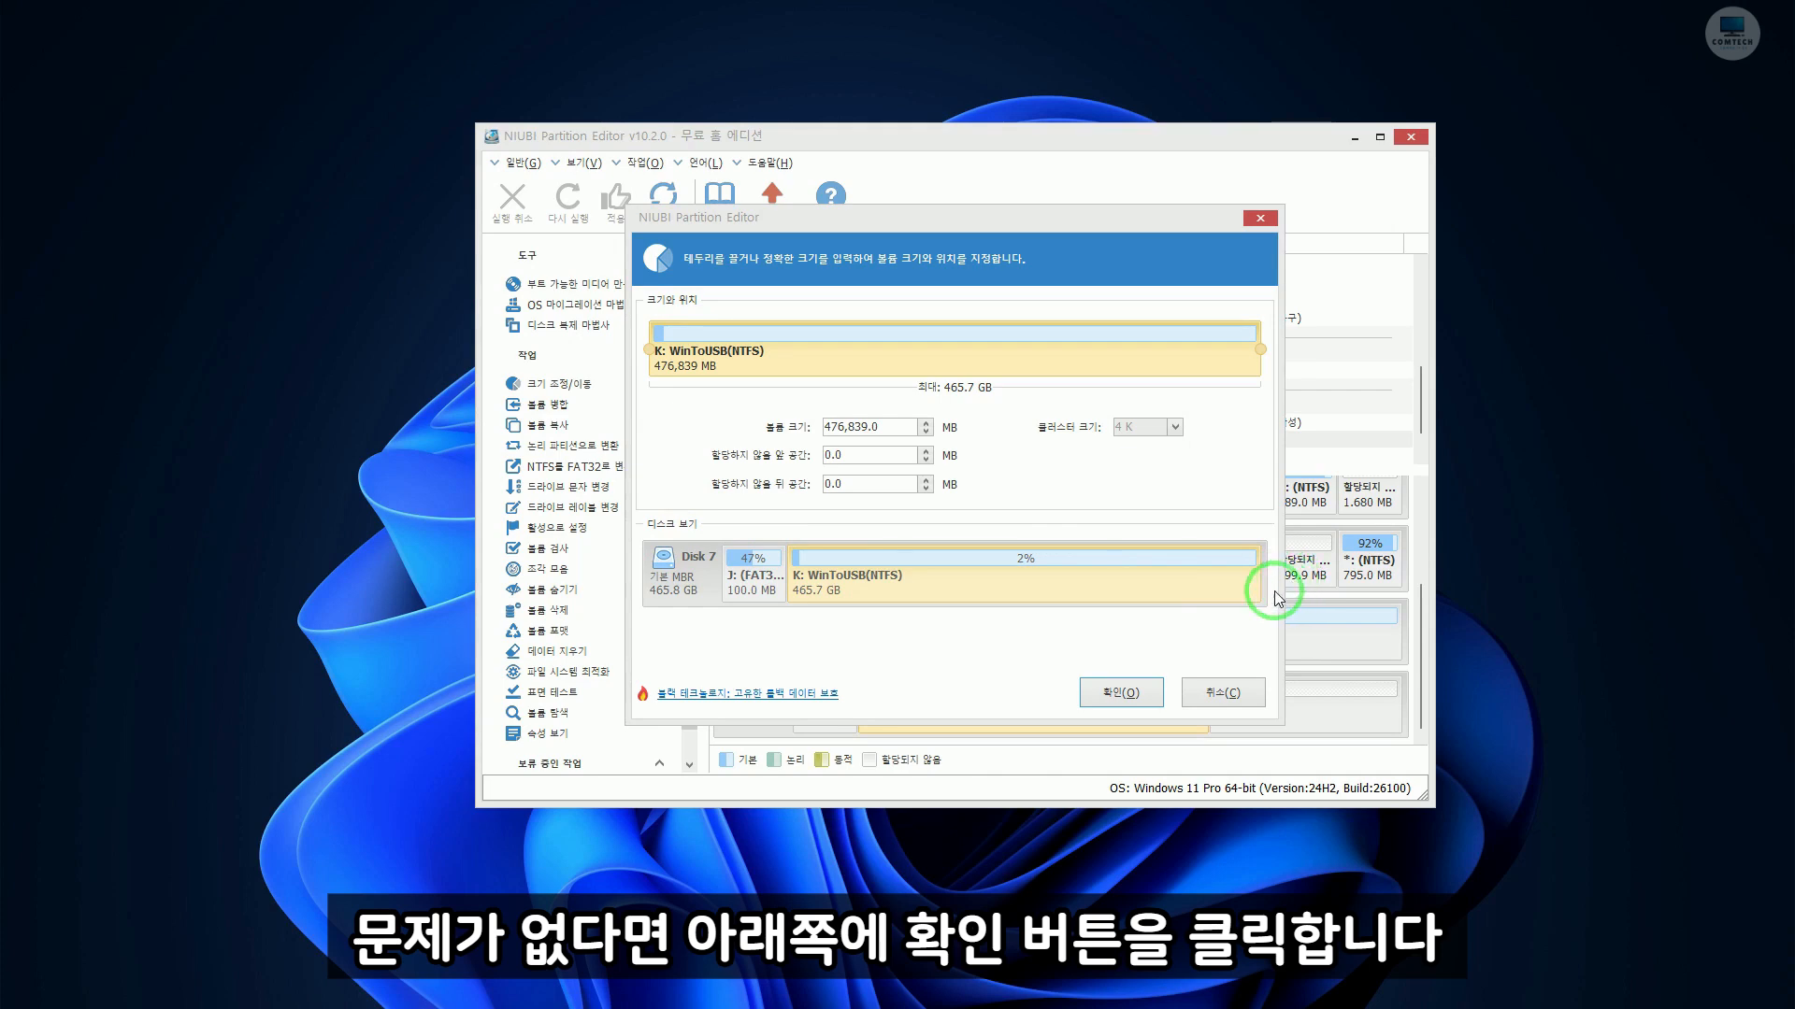
pyautogui.click(1117, 693)
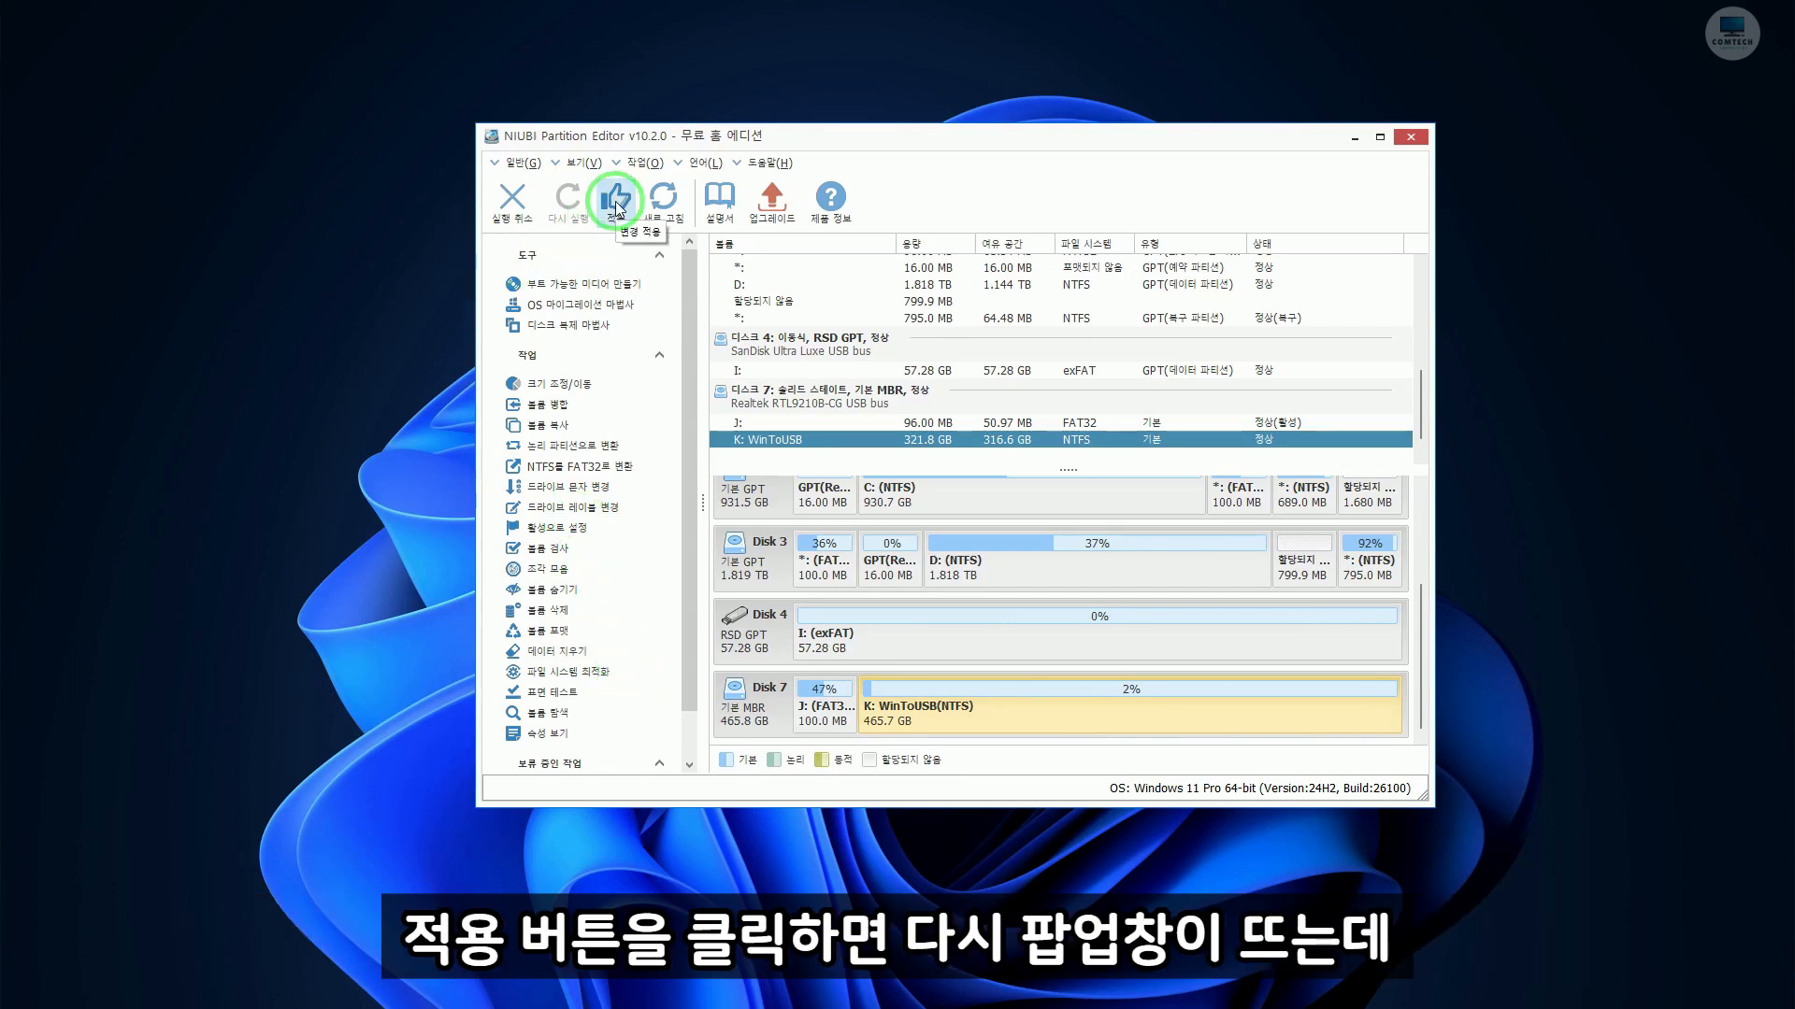
# - Apply the pending resize of the K: volume and confirm its execution
pyautogui.click(616, 204)
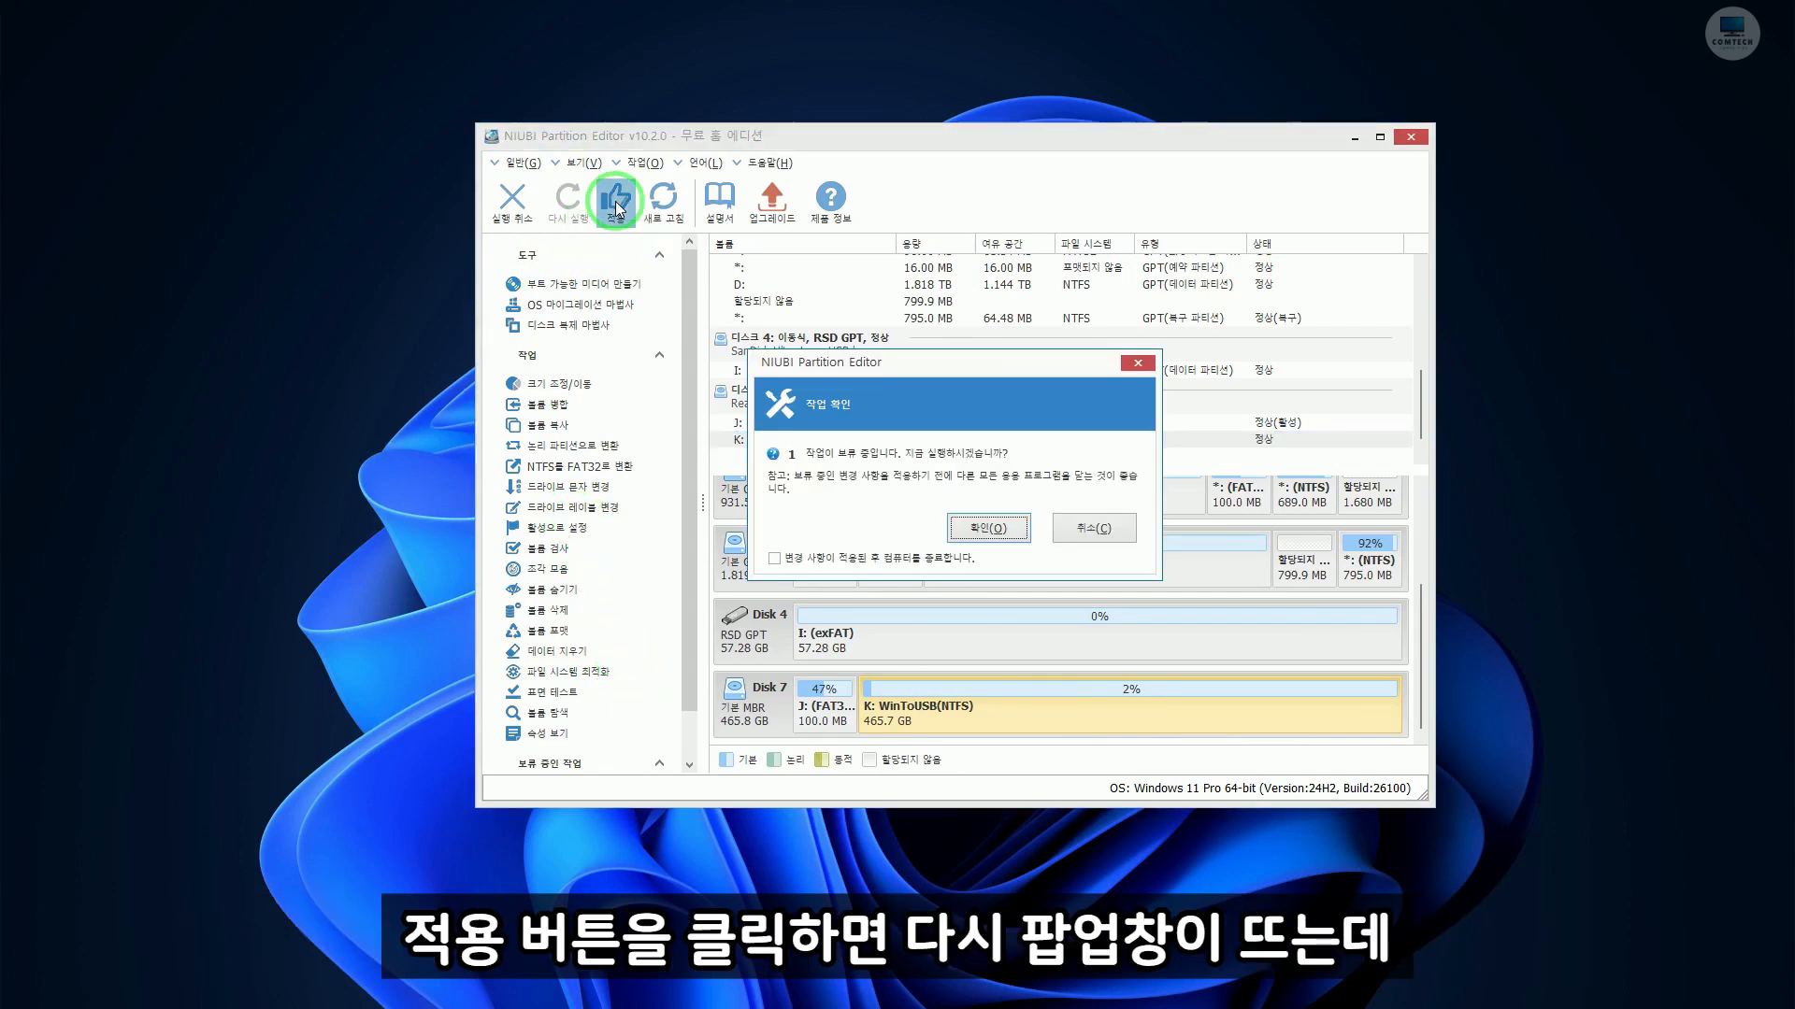
pyautogui.click(989, 528)
pyautogui.click(973, 498)
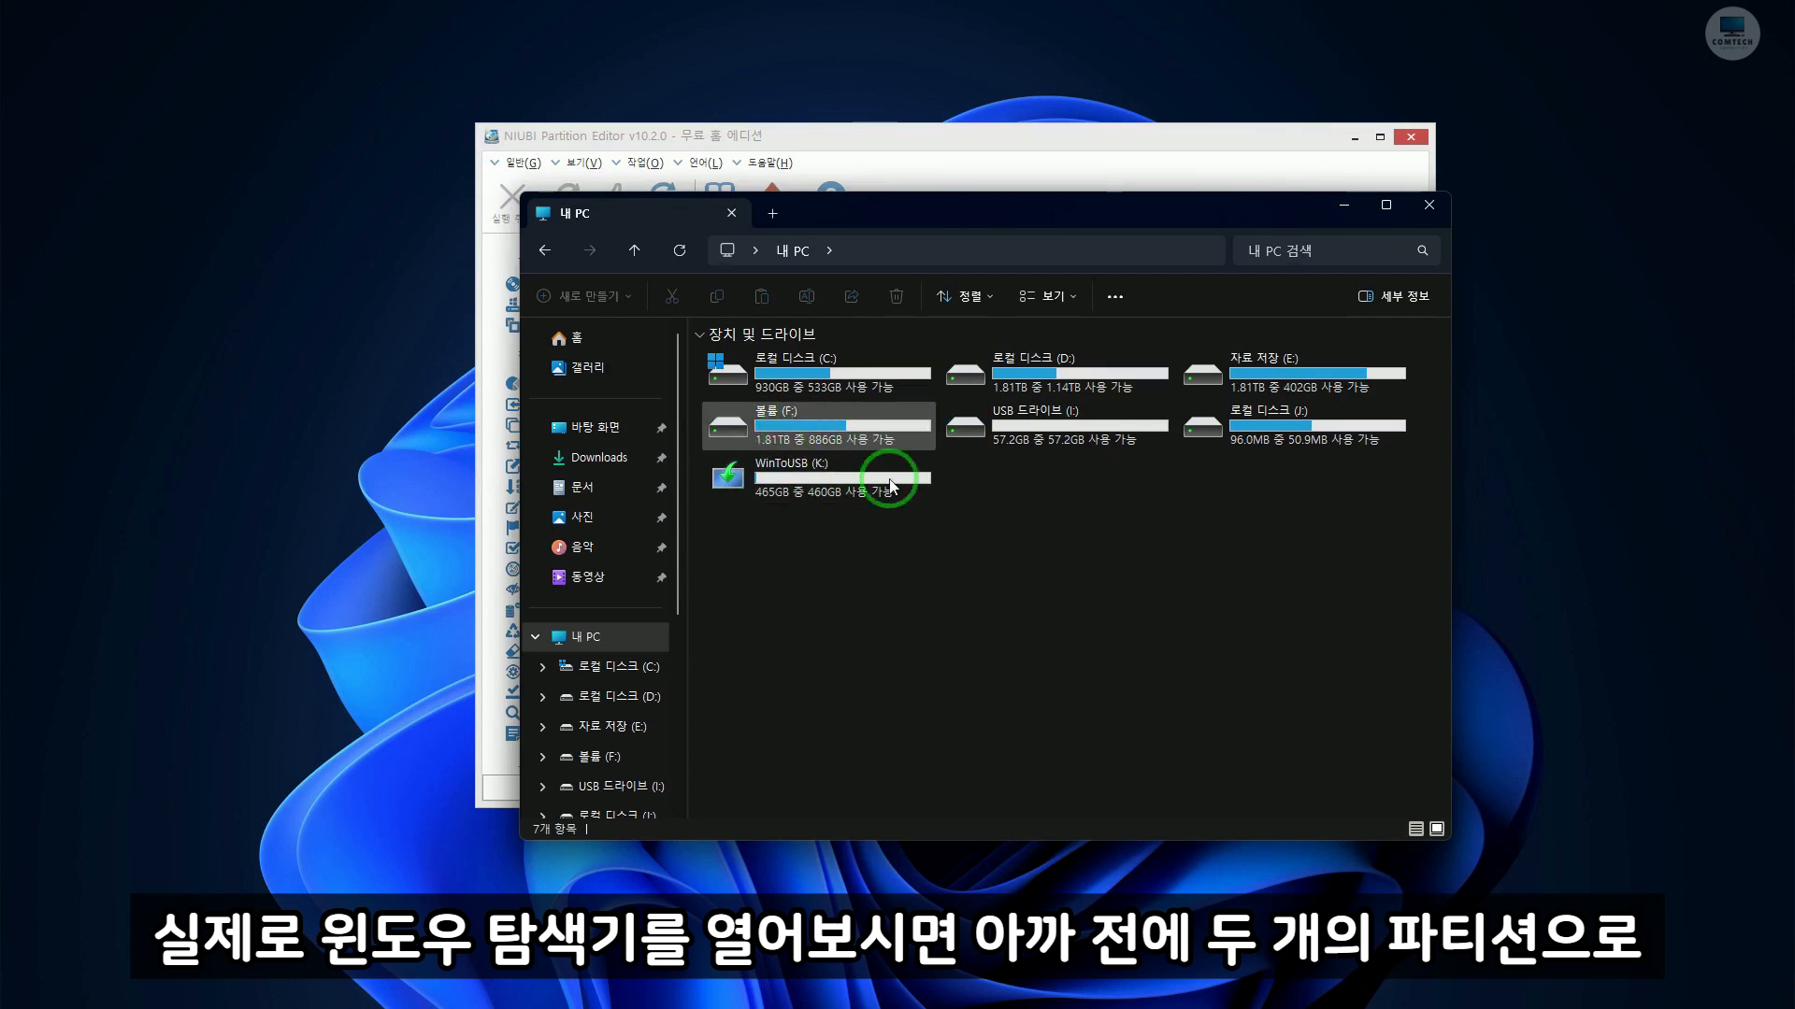
# - Check the merged WinToUSB (K:) drive in File Explorer's 내 PC view
pyautogui.click(847, 483)
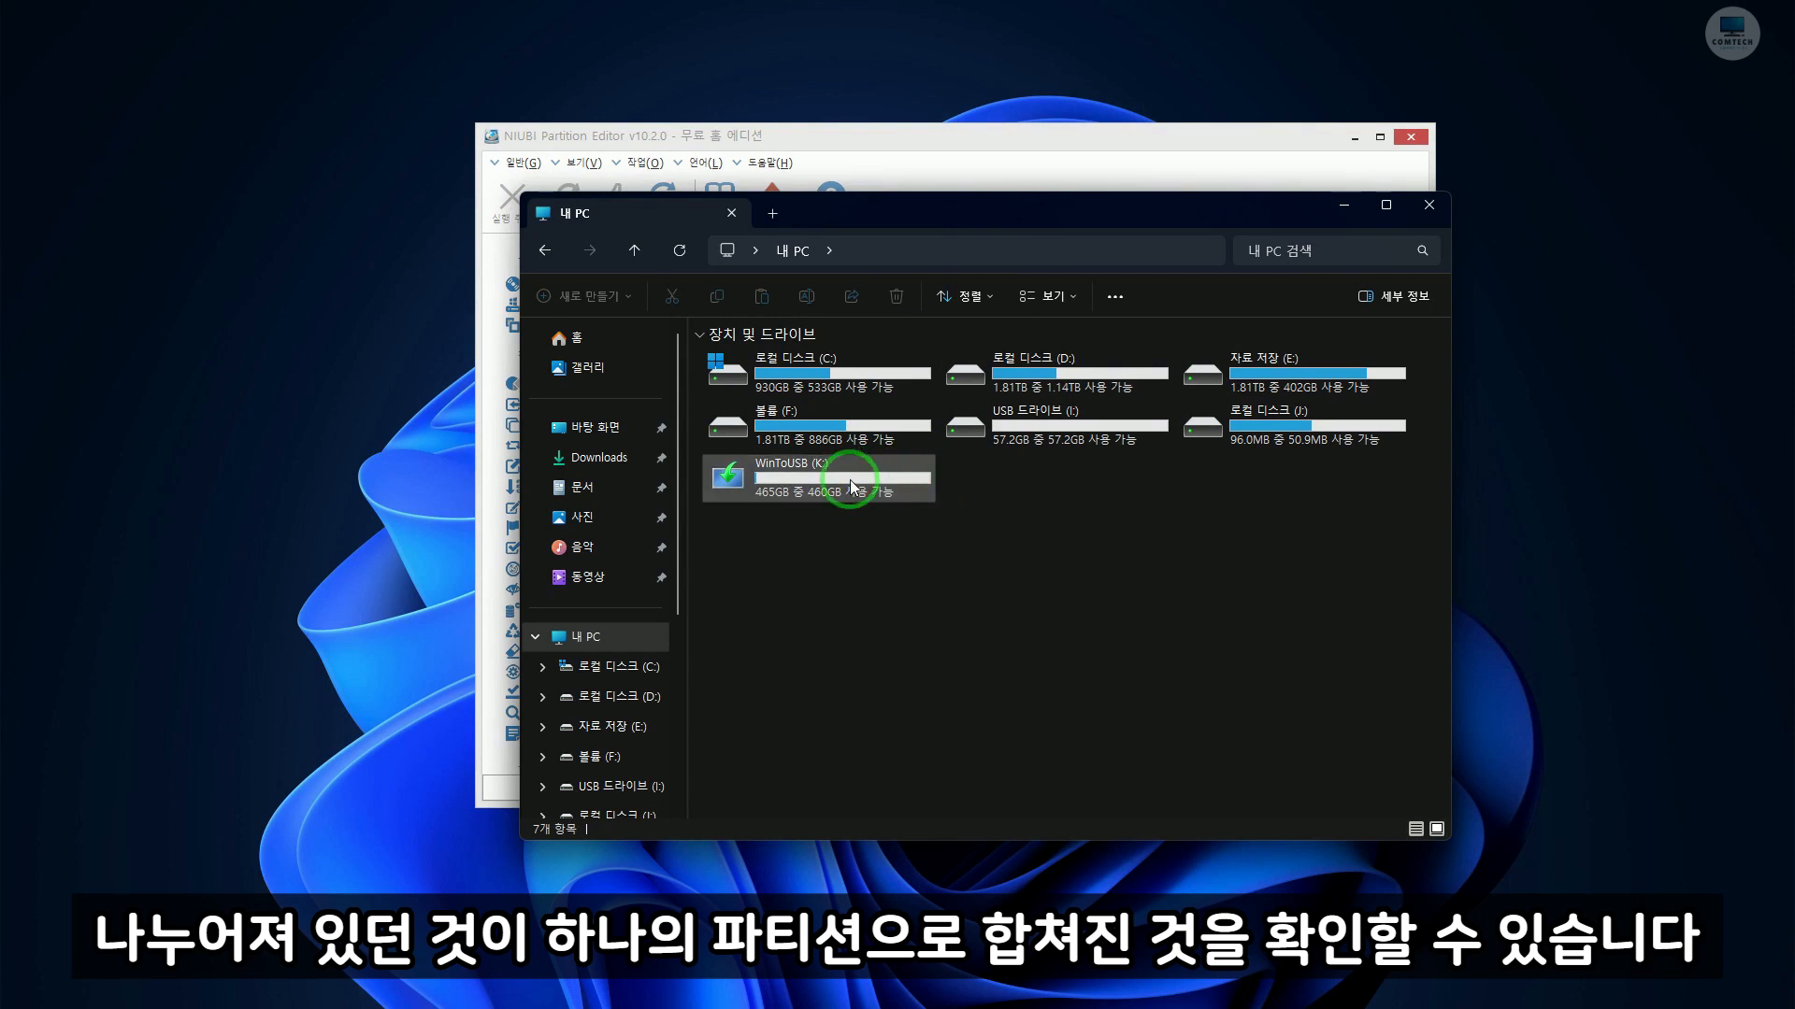
pyautogui.click(996, 480)
pyautogui.click(823, 480)
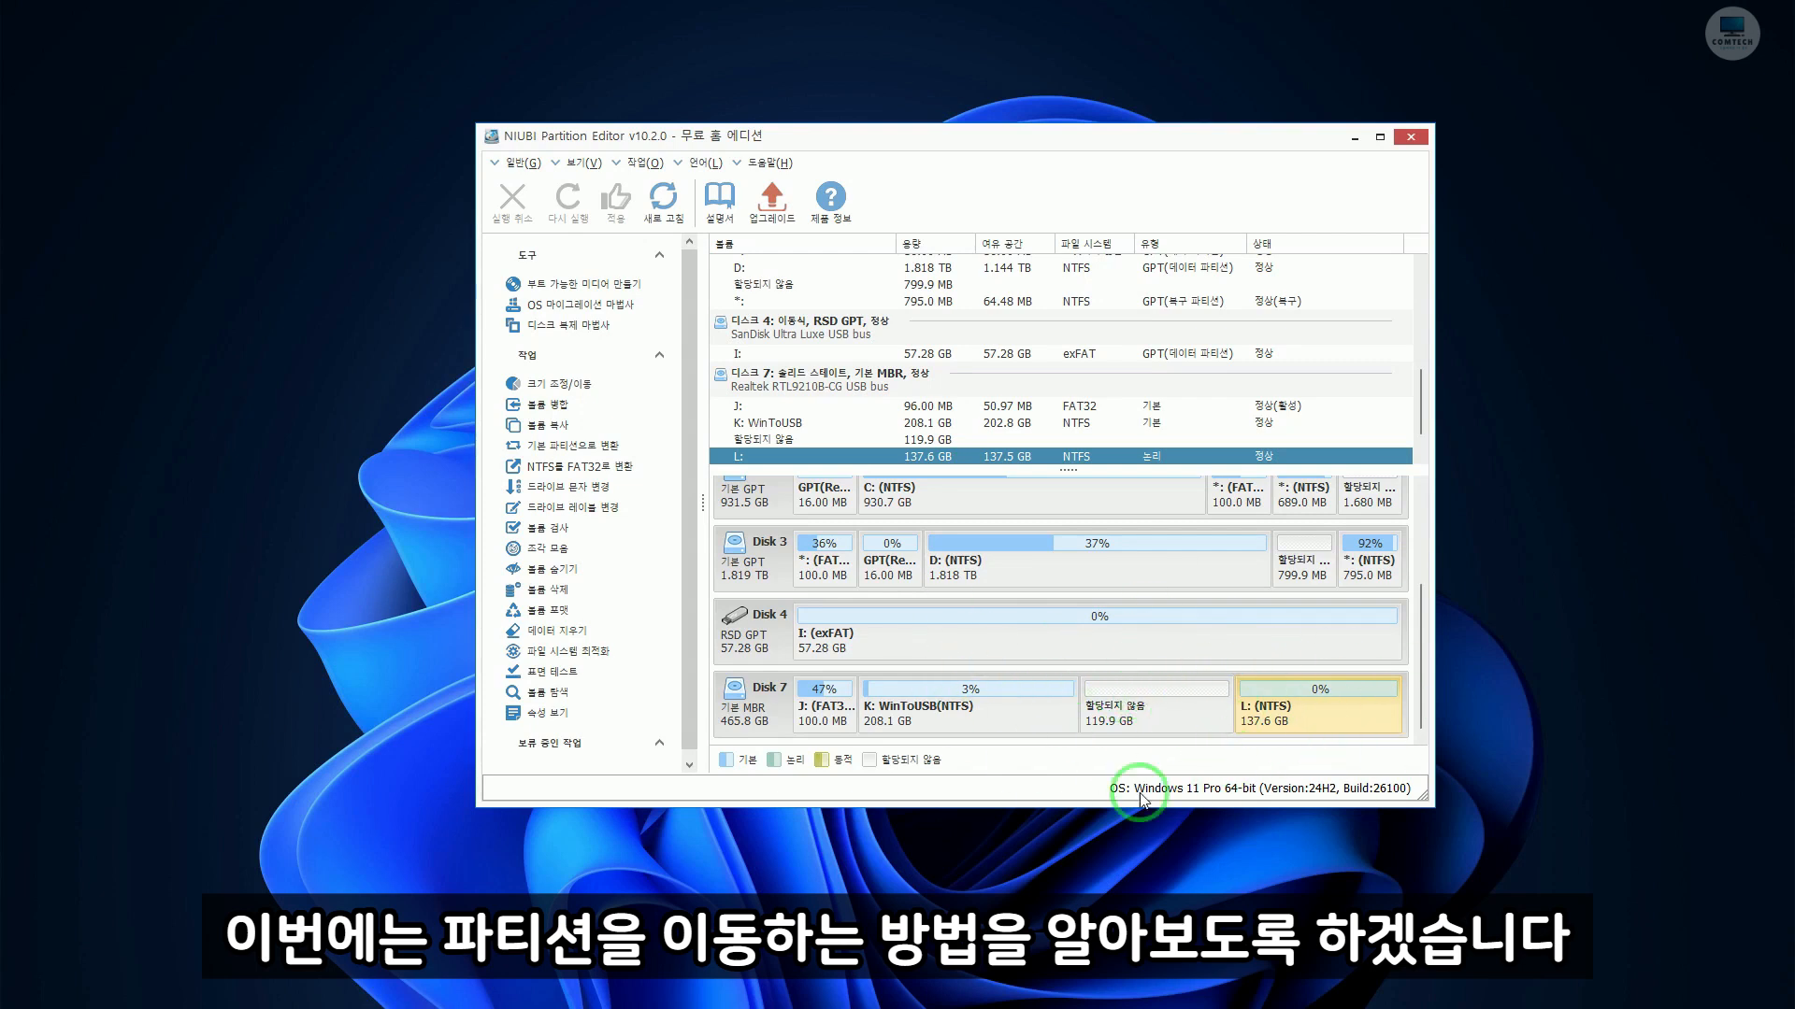
# - Examine Disk 7's layout in NIUBI Partition Editor, comparing the K: volume, the L: volume and the unallocated space between them
pyautogui.click(1014, 727)
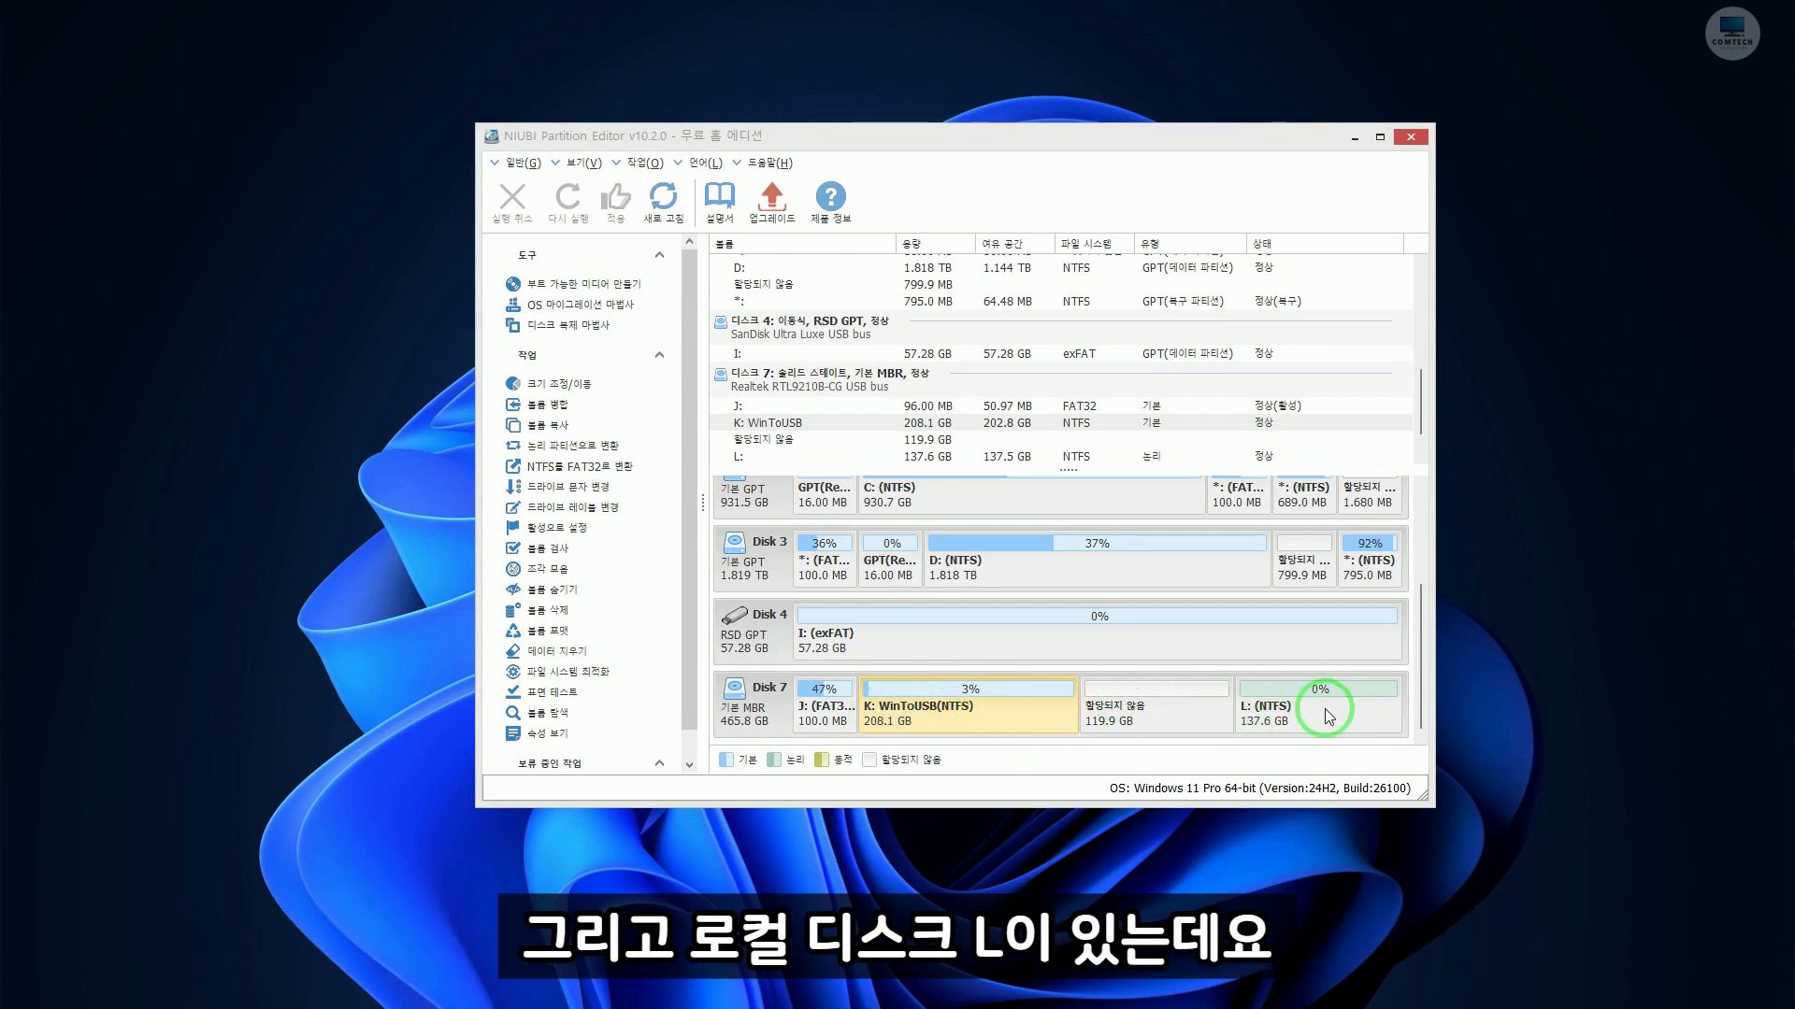
pyautogui.click(893, 706)
pyautogui.click(1287, 713)
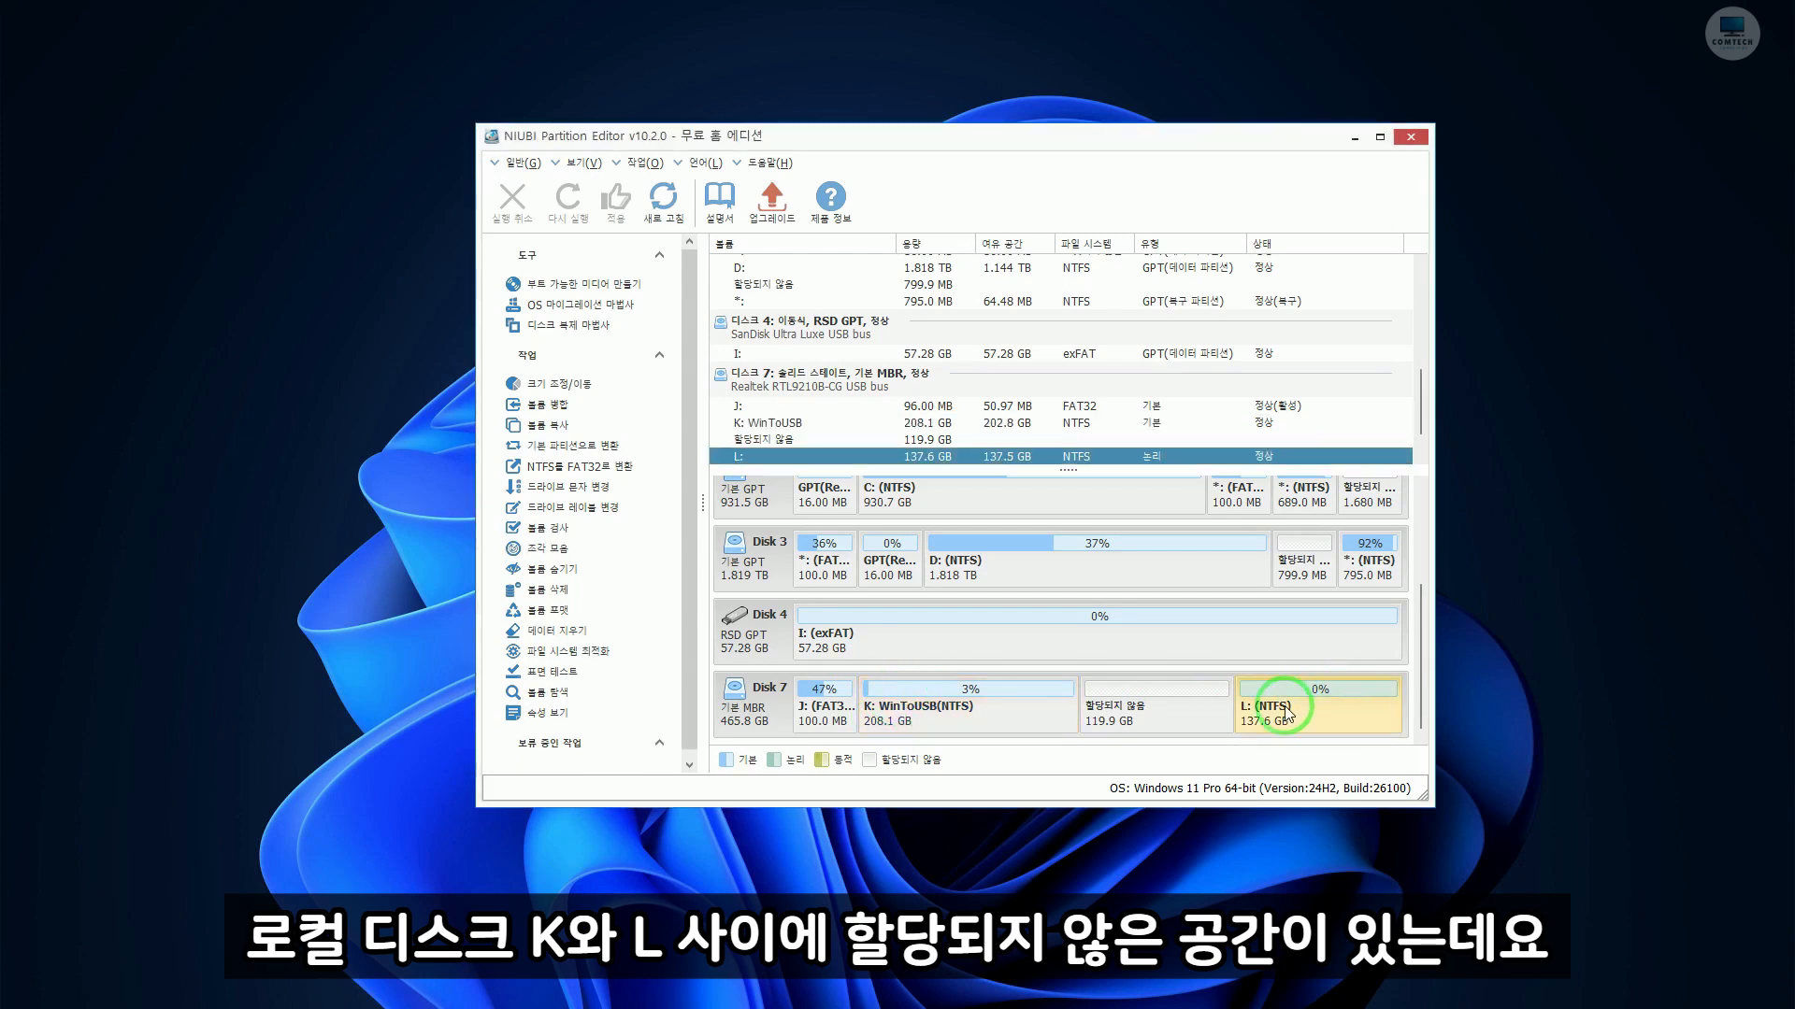
pyautogui.click(1146, 716)
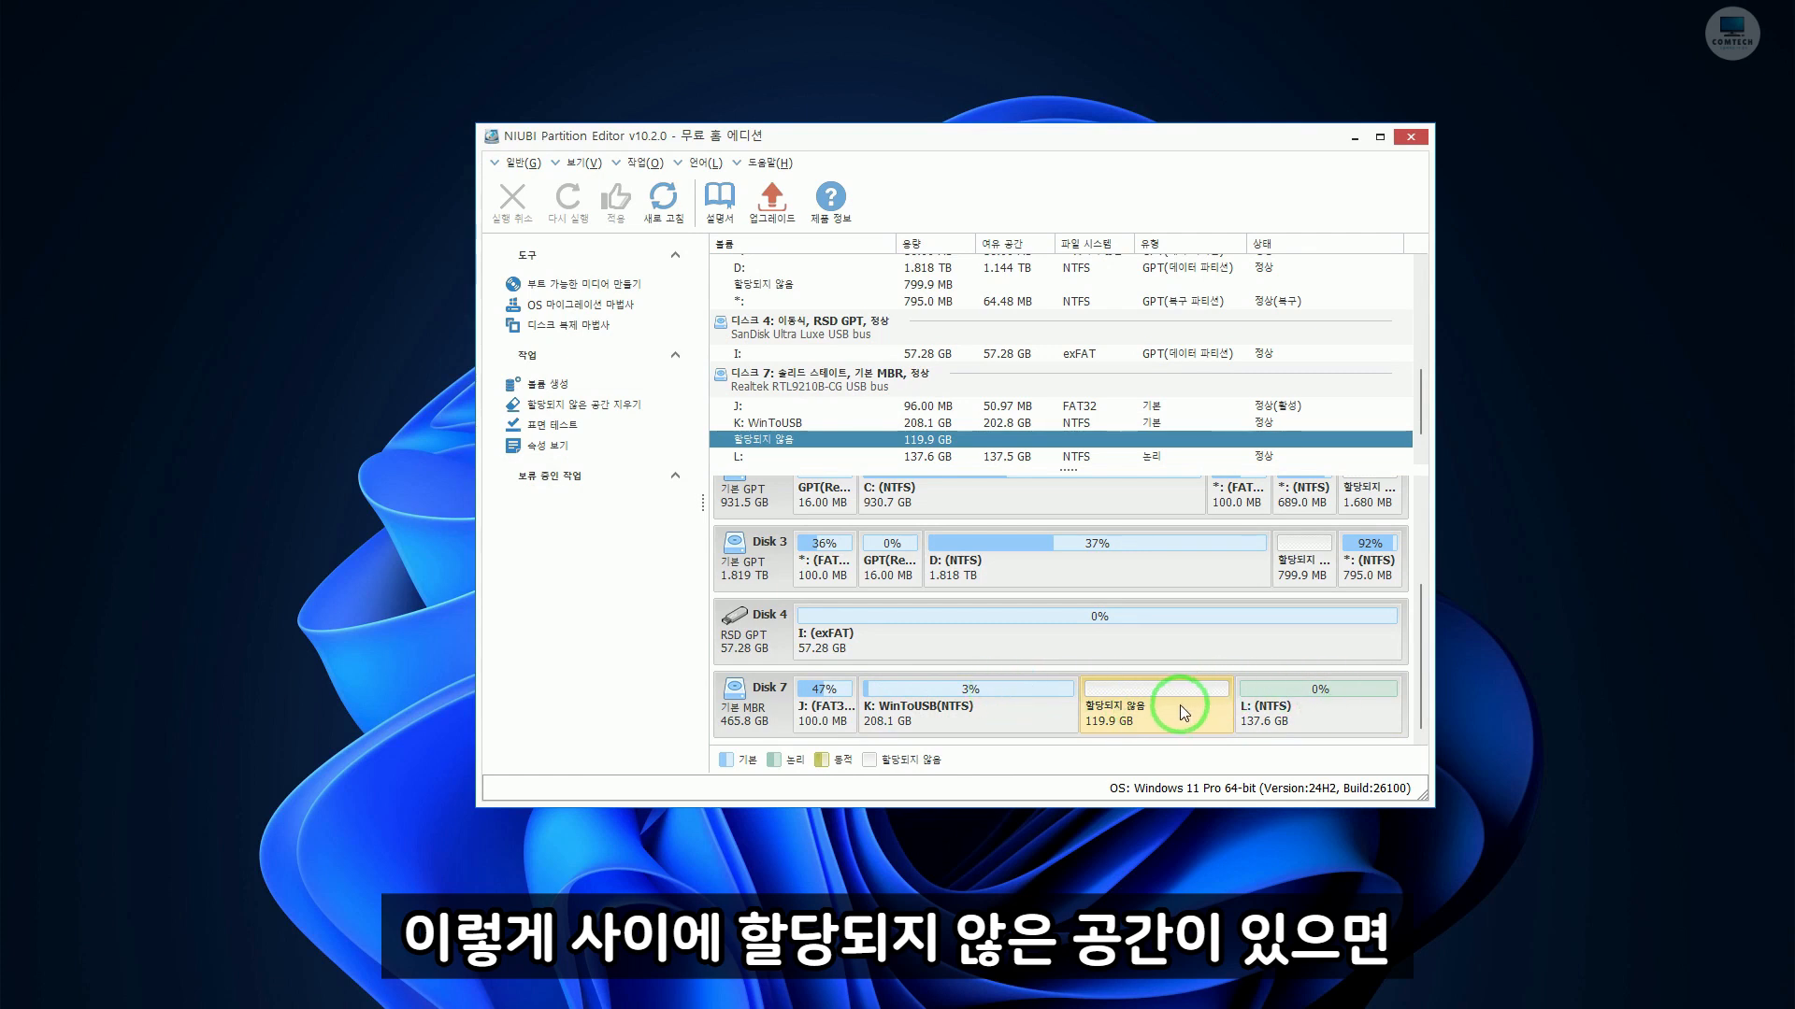
pyautogui.click(886, 718)
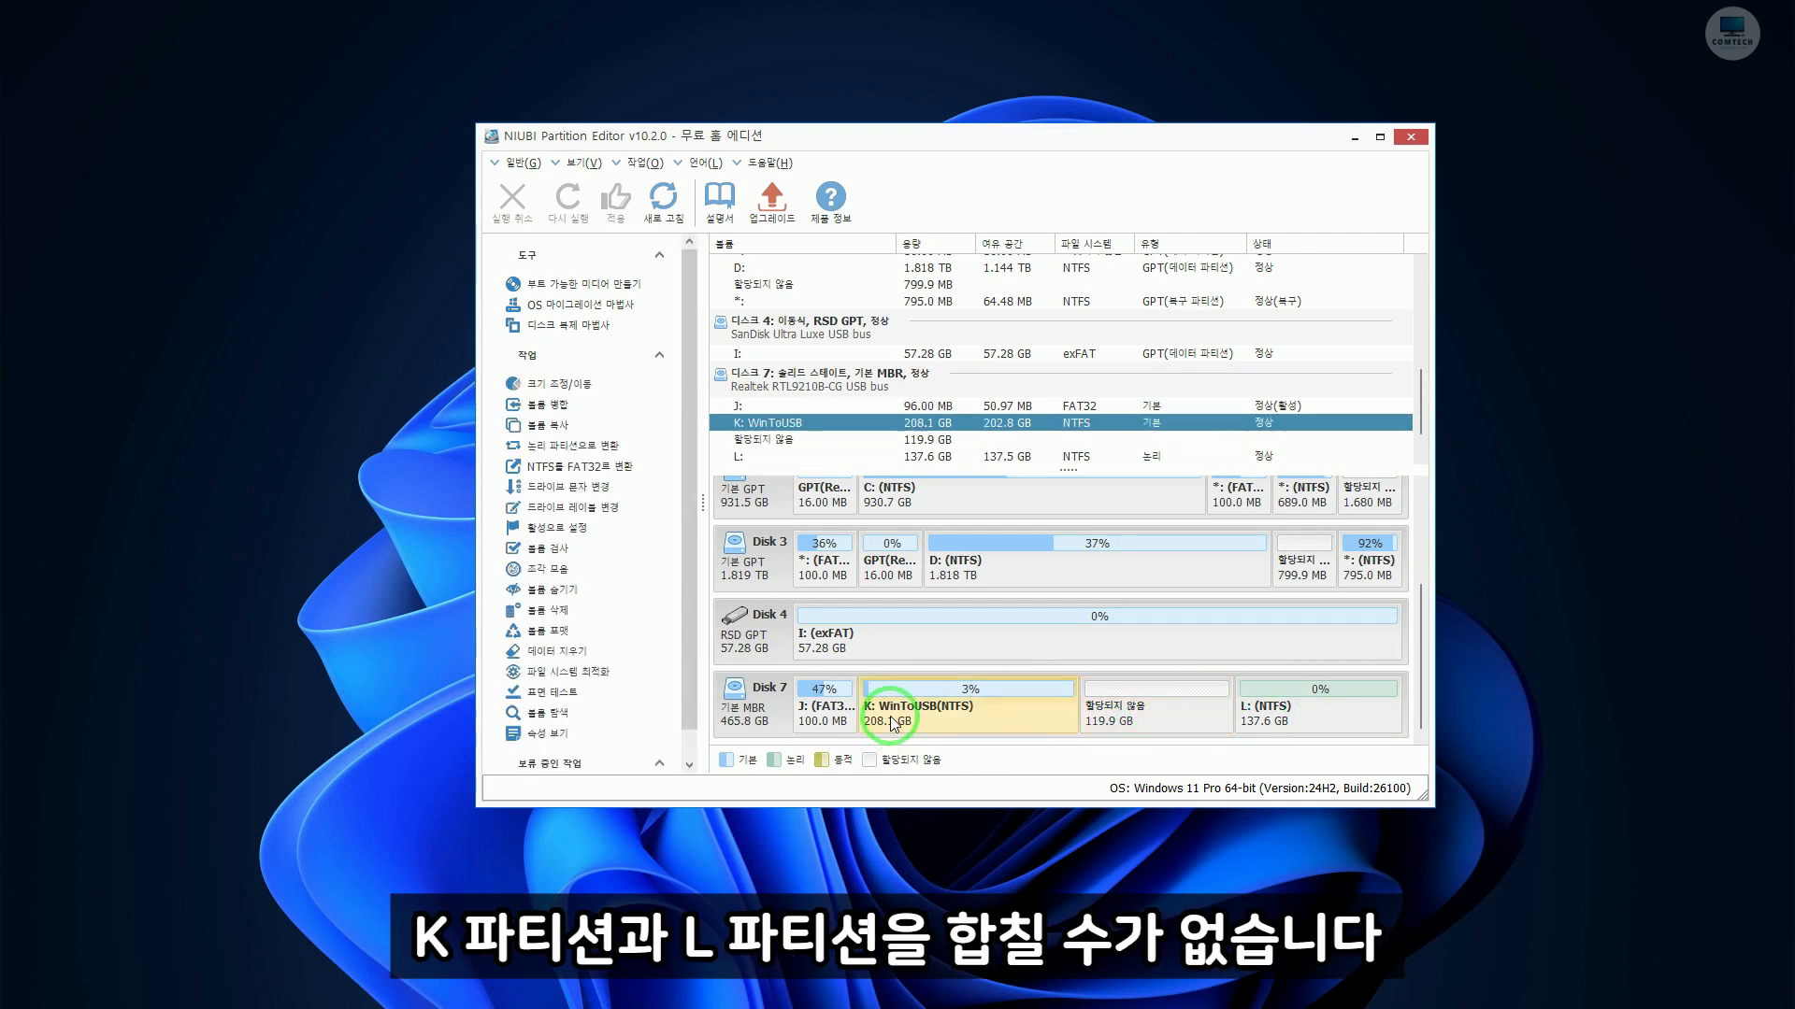
pyautogui.click(1283, 727)
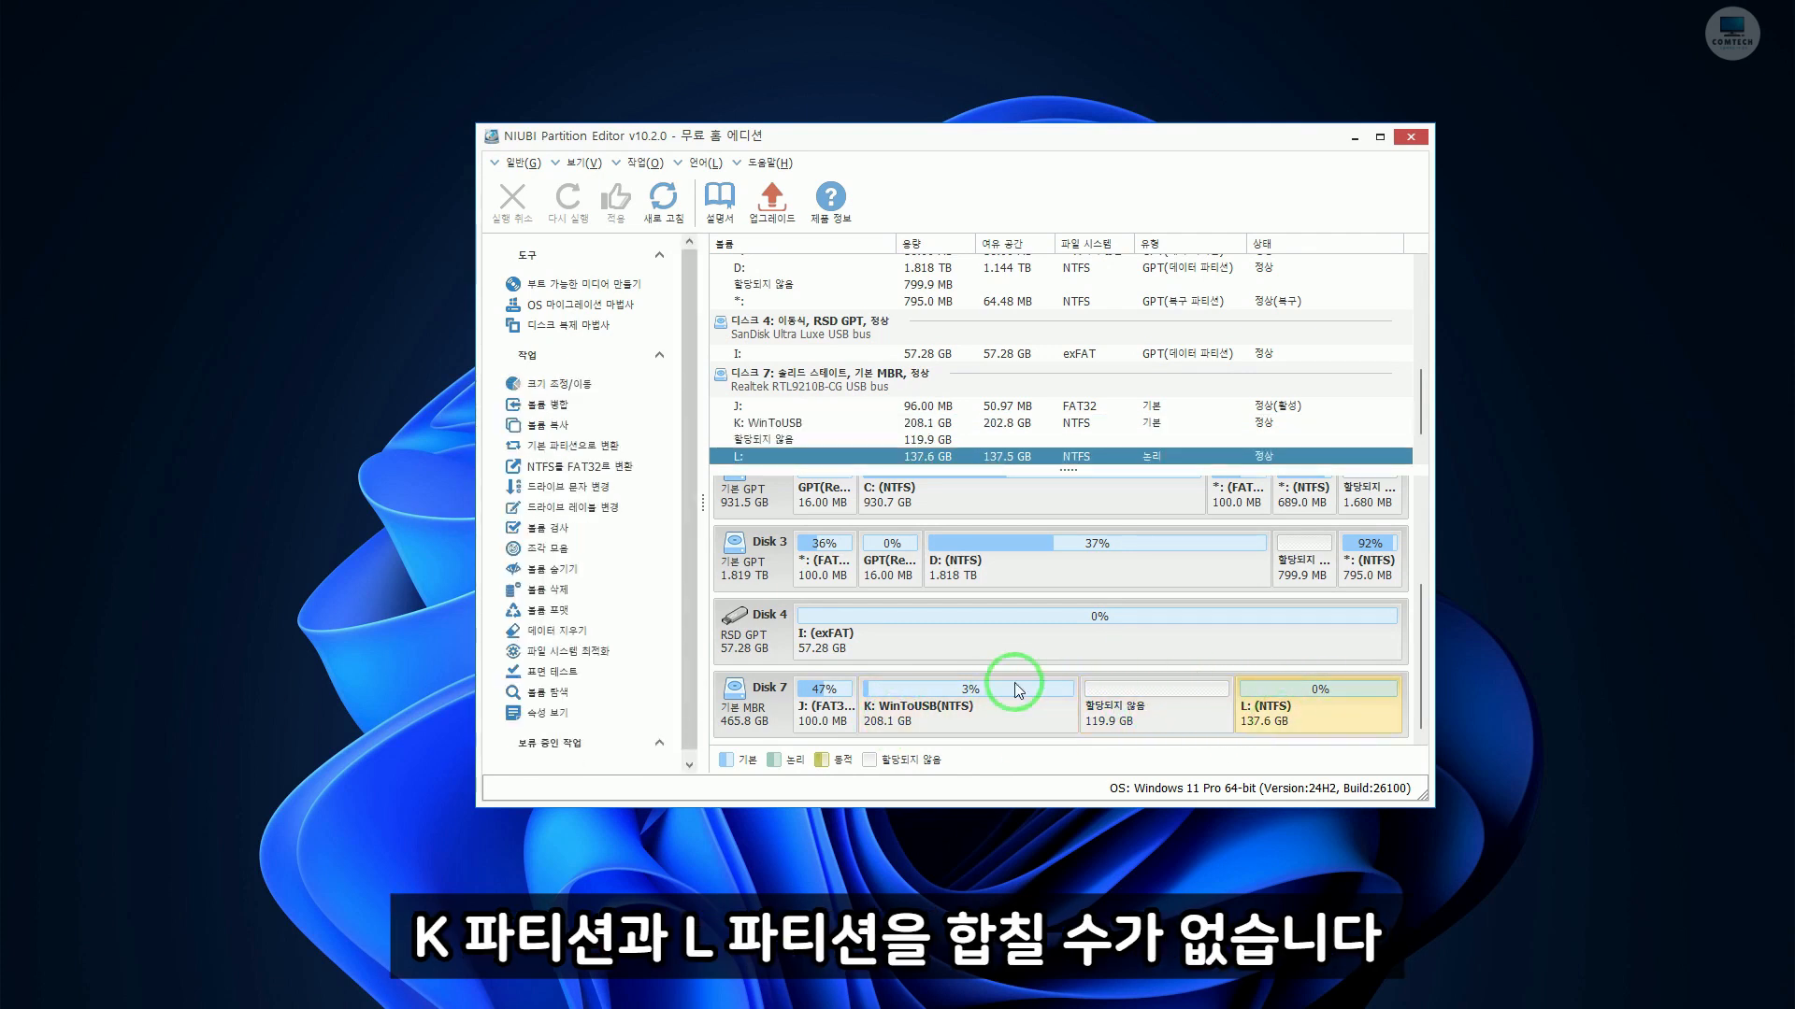
pyautogui.click(1173, 722)
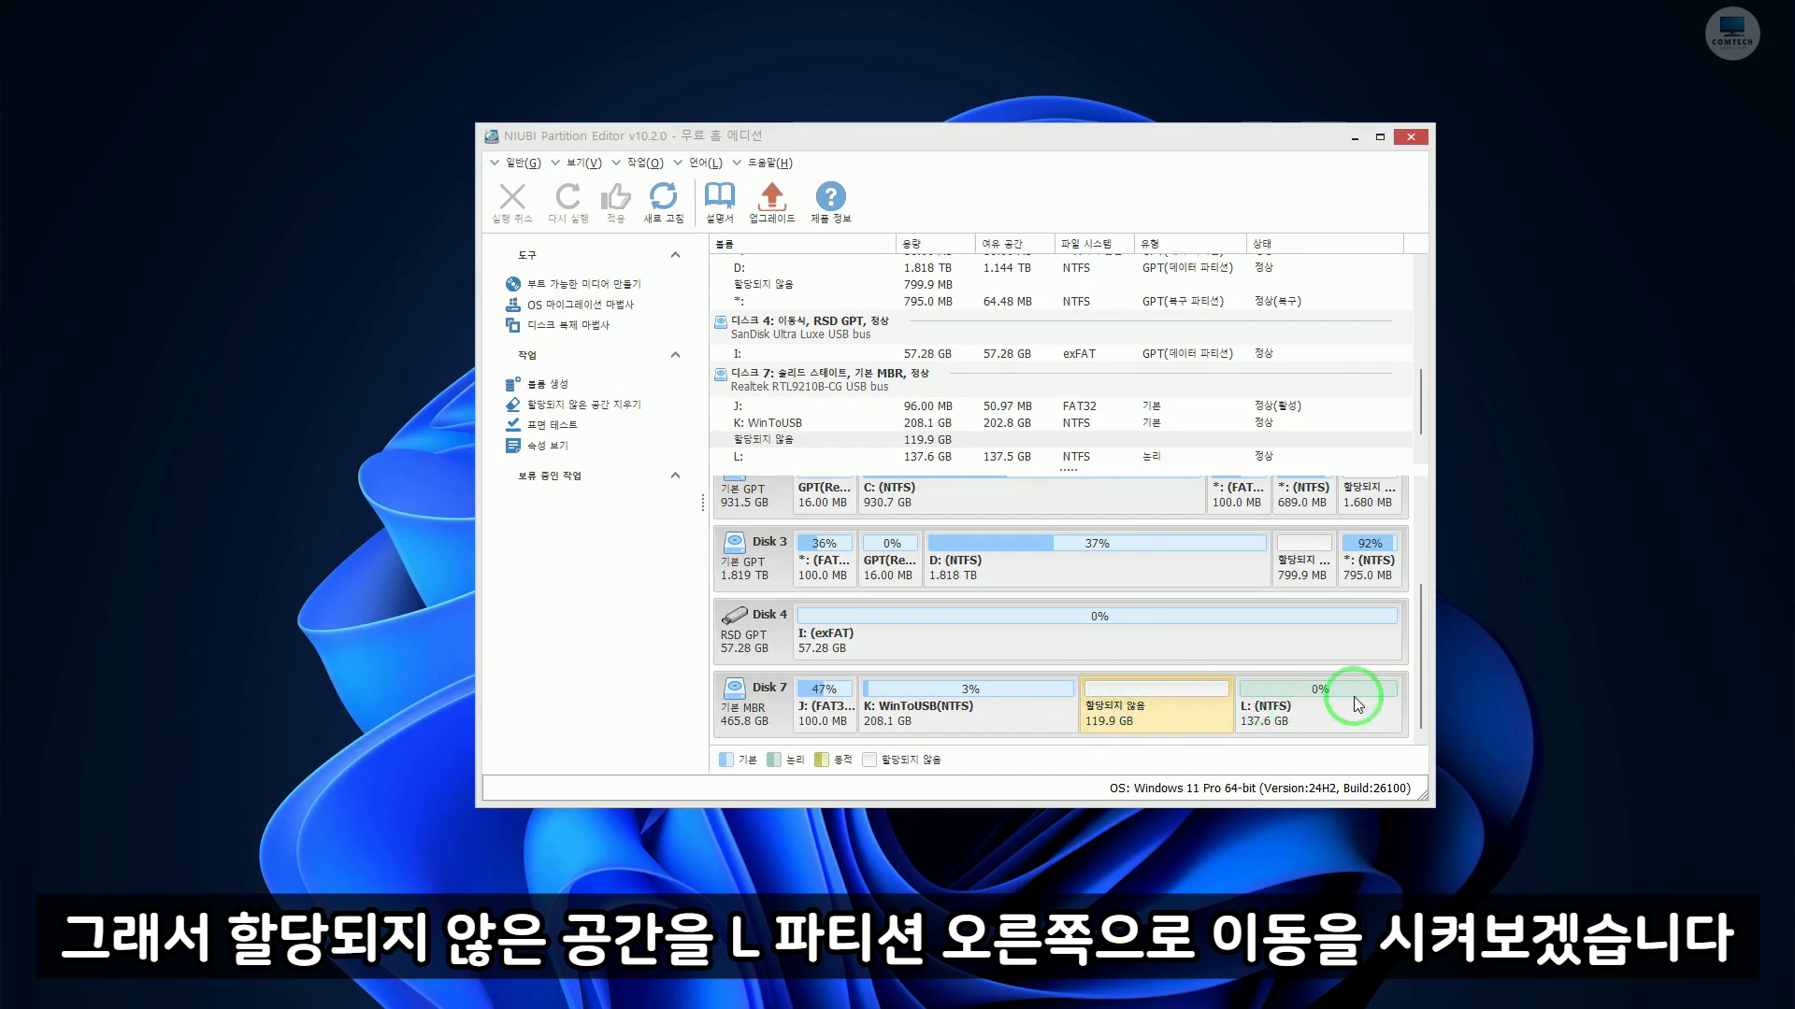
# - Move the L: volume on Disk 7 directly behind K:, leaving 0.0 MB unallocated before it, and apply the pending move
pyautogui.rightClick(1274, 716)
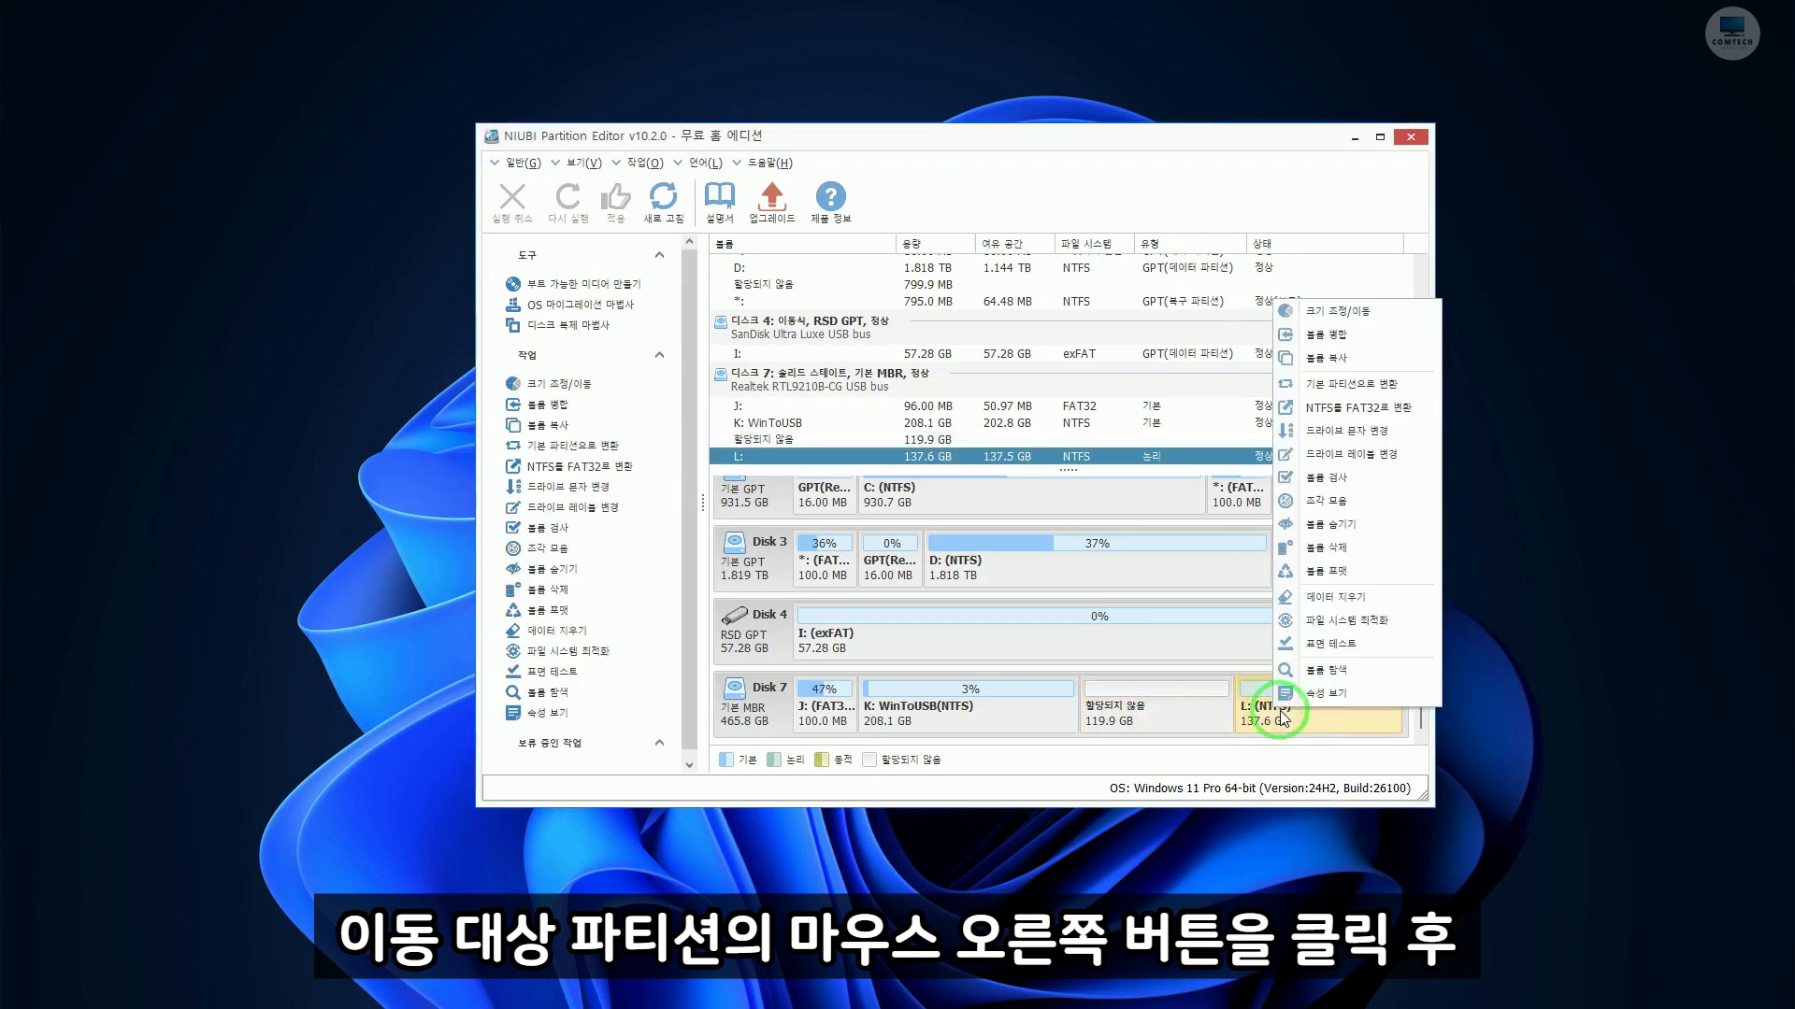
pyautogui.click(1355, 317)
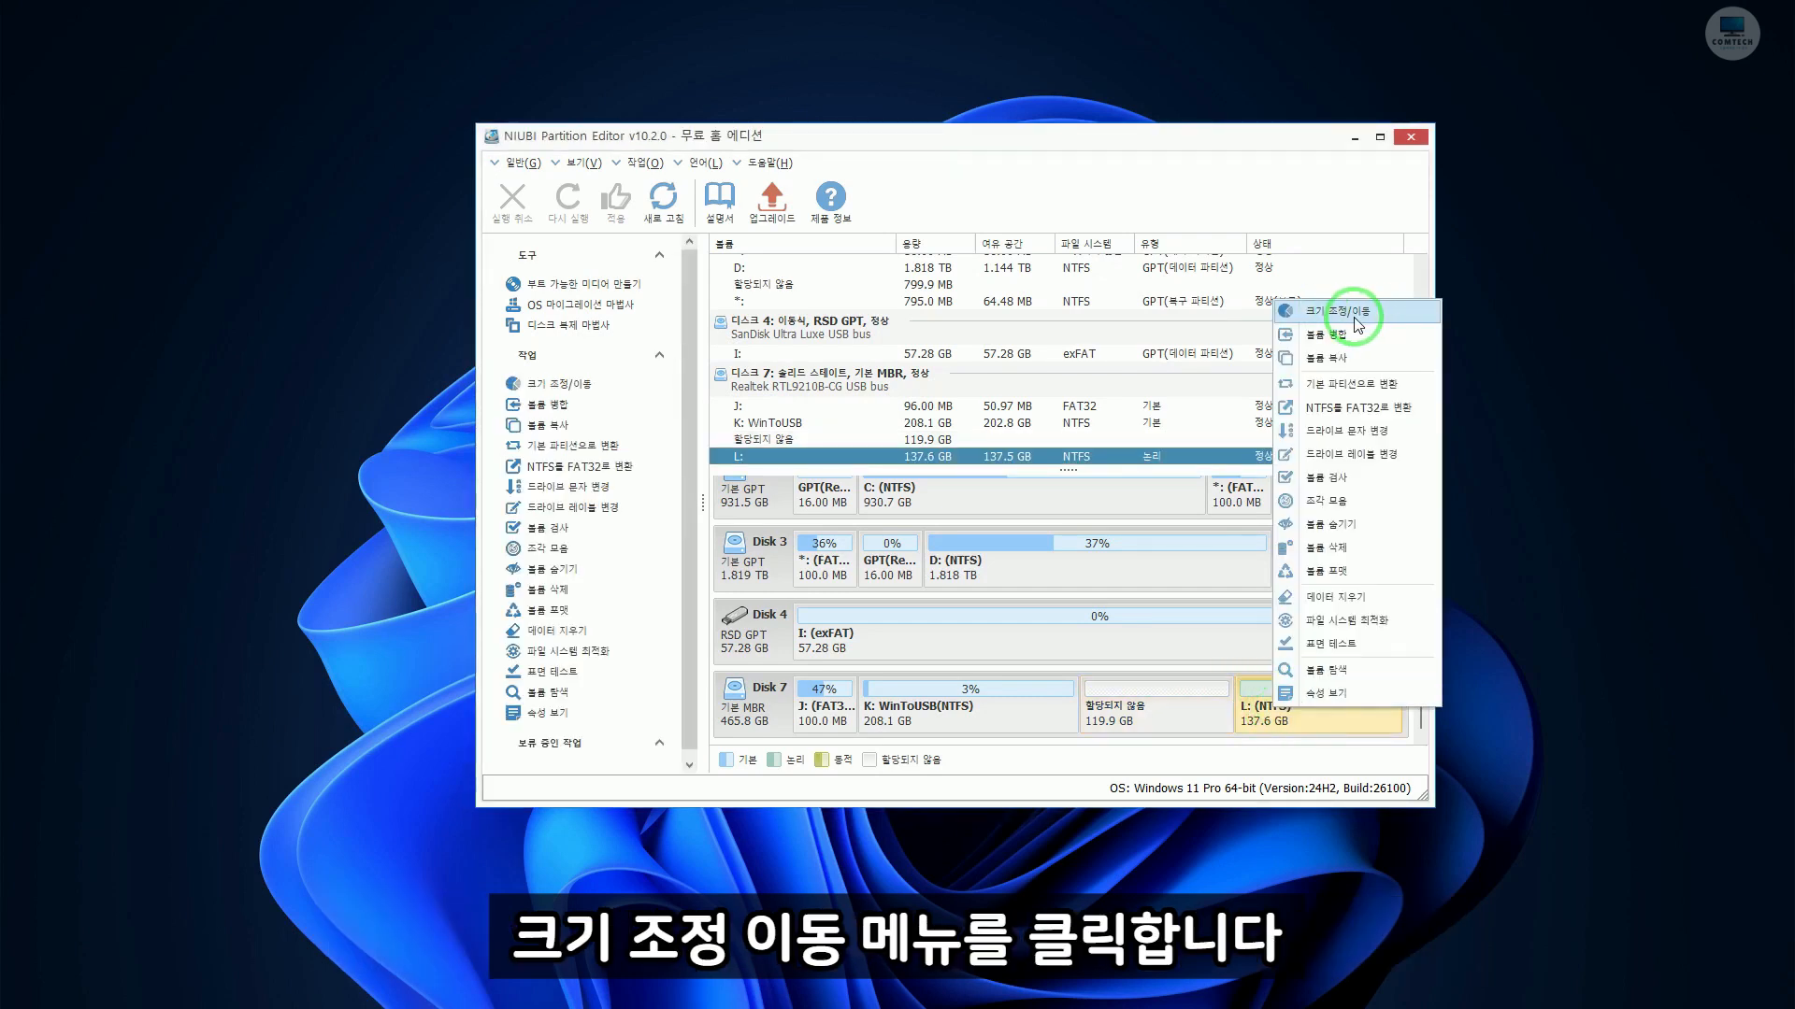
pyautogui.click(1357, 319)
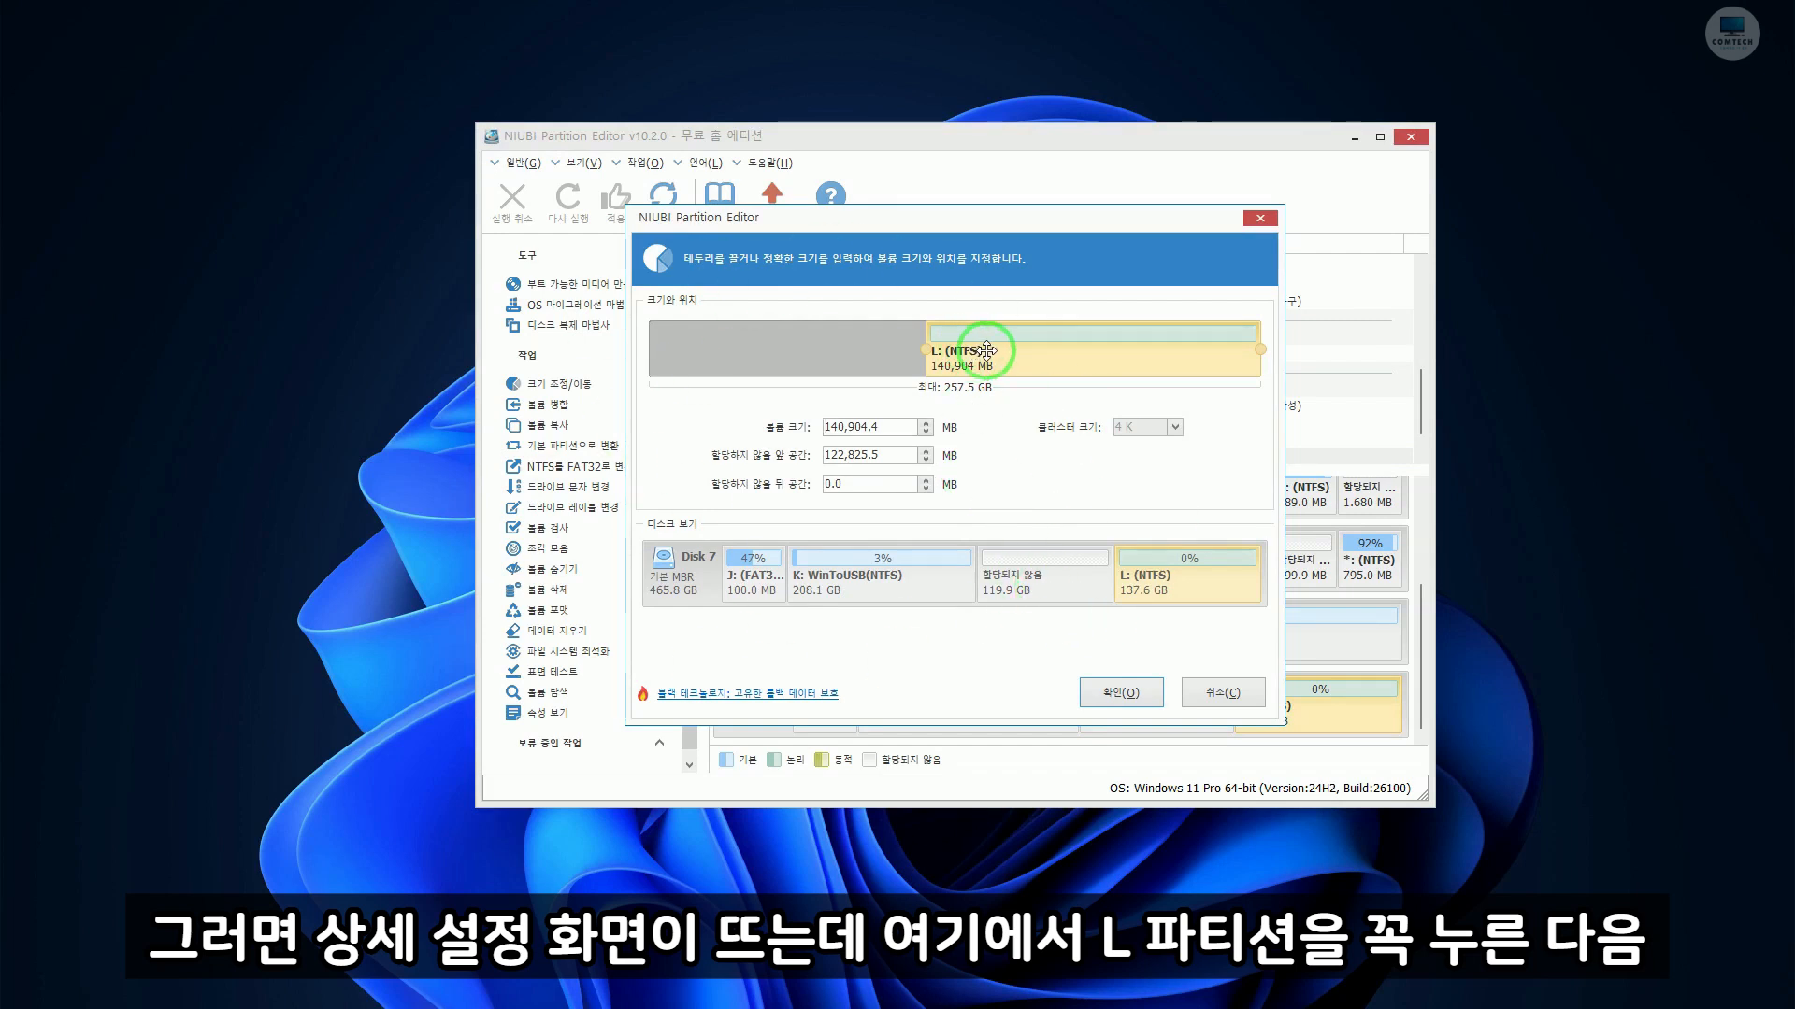
pyautogui.moveTo(989, 350); pyautogui.dragTo(645, 344)
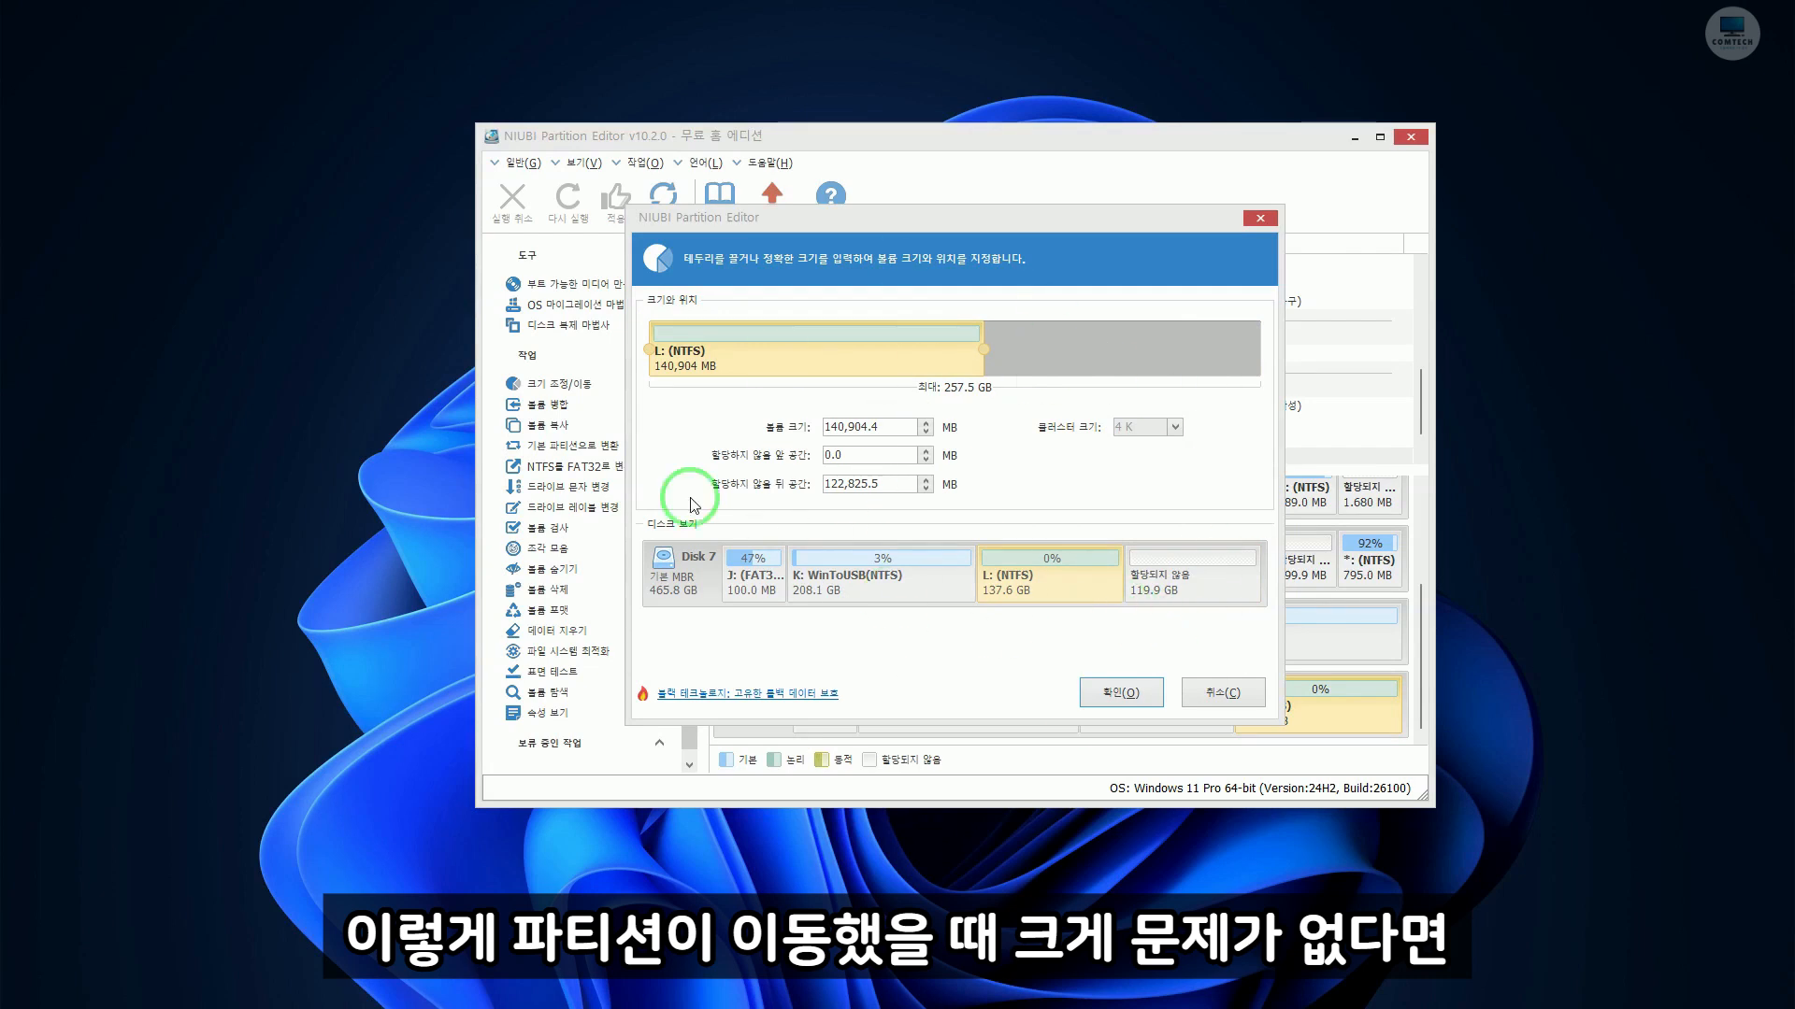
pyautogui.click(1107, 696)
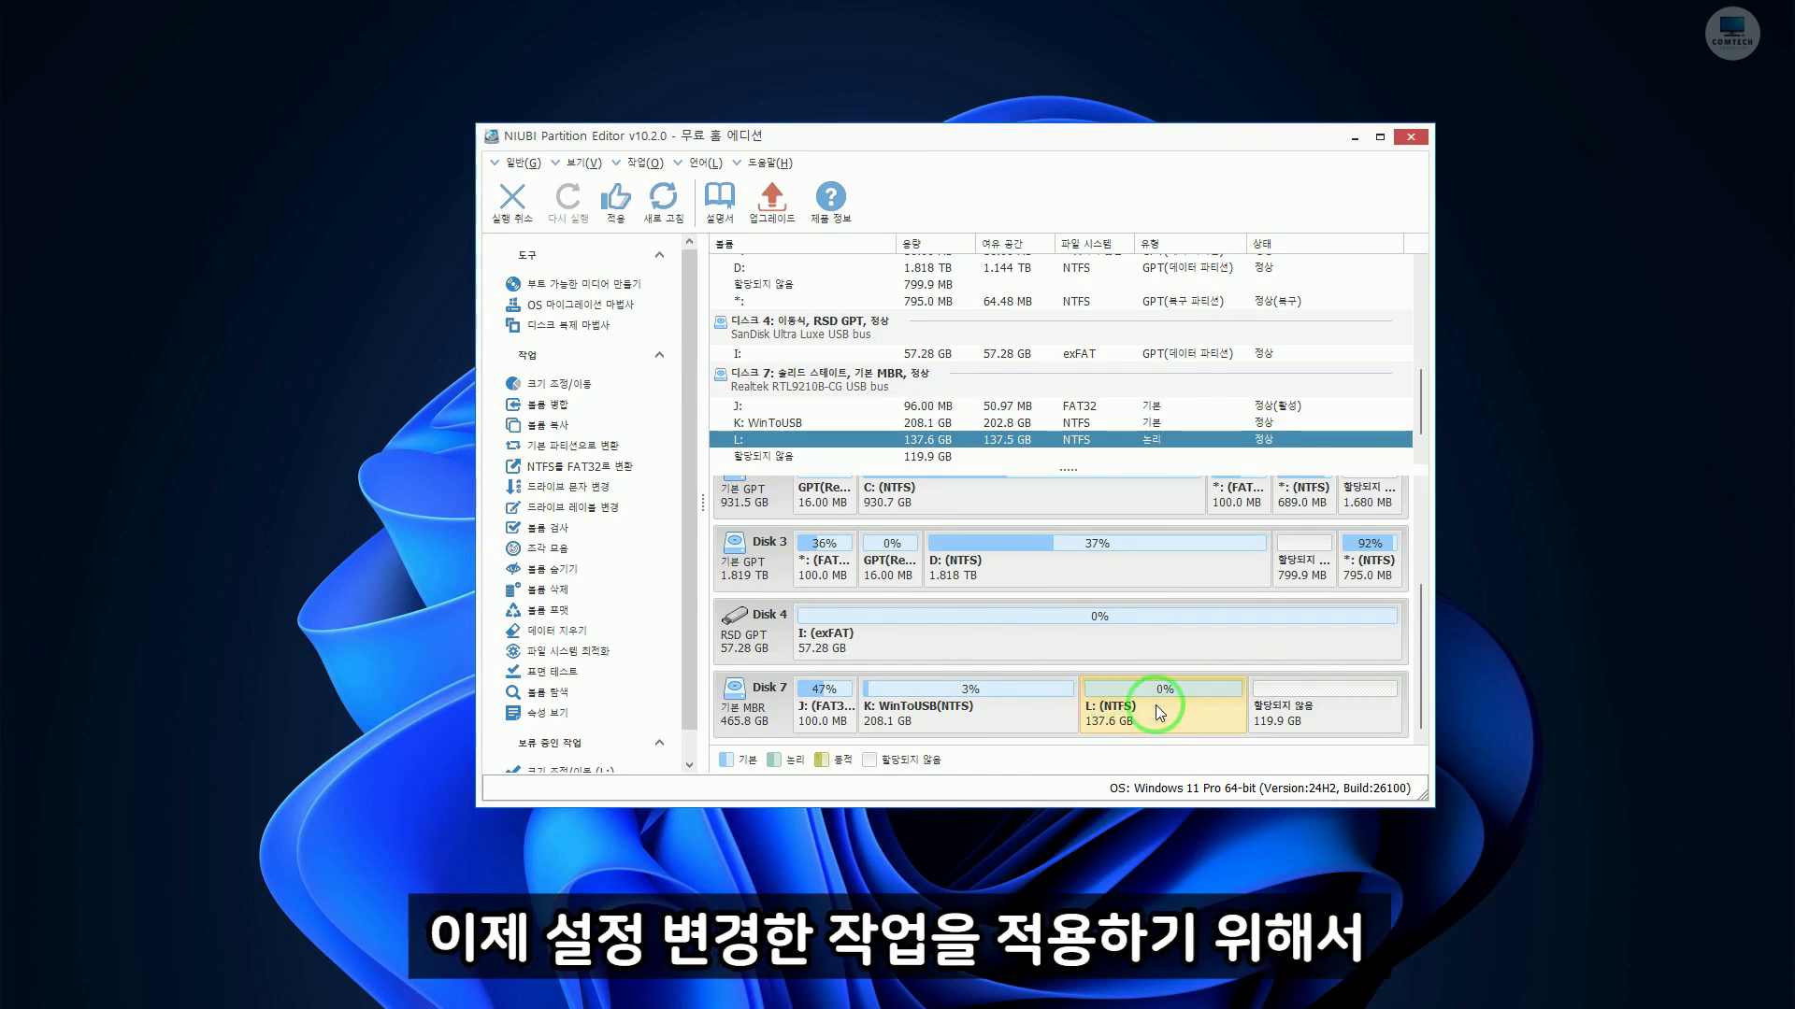
pyautogui.click(613, 201)
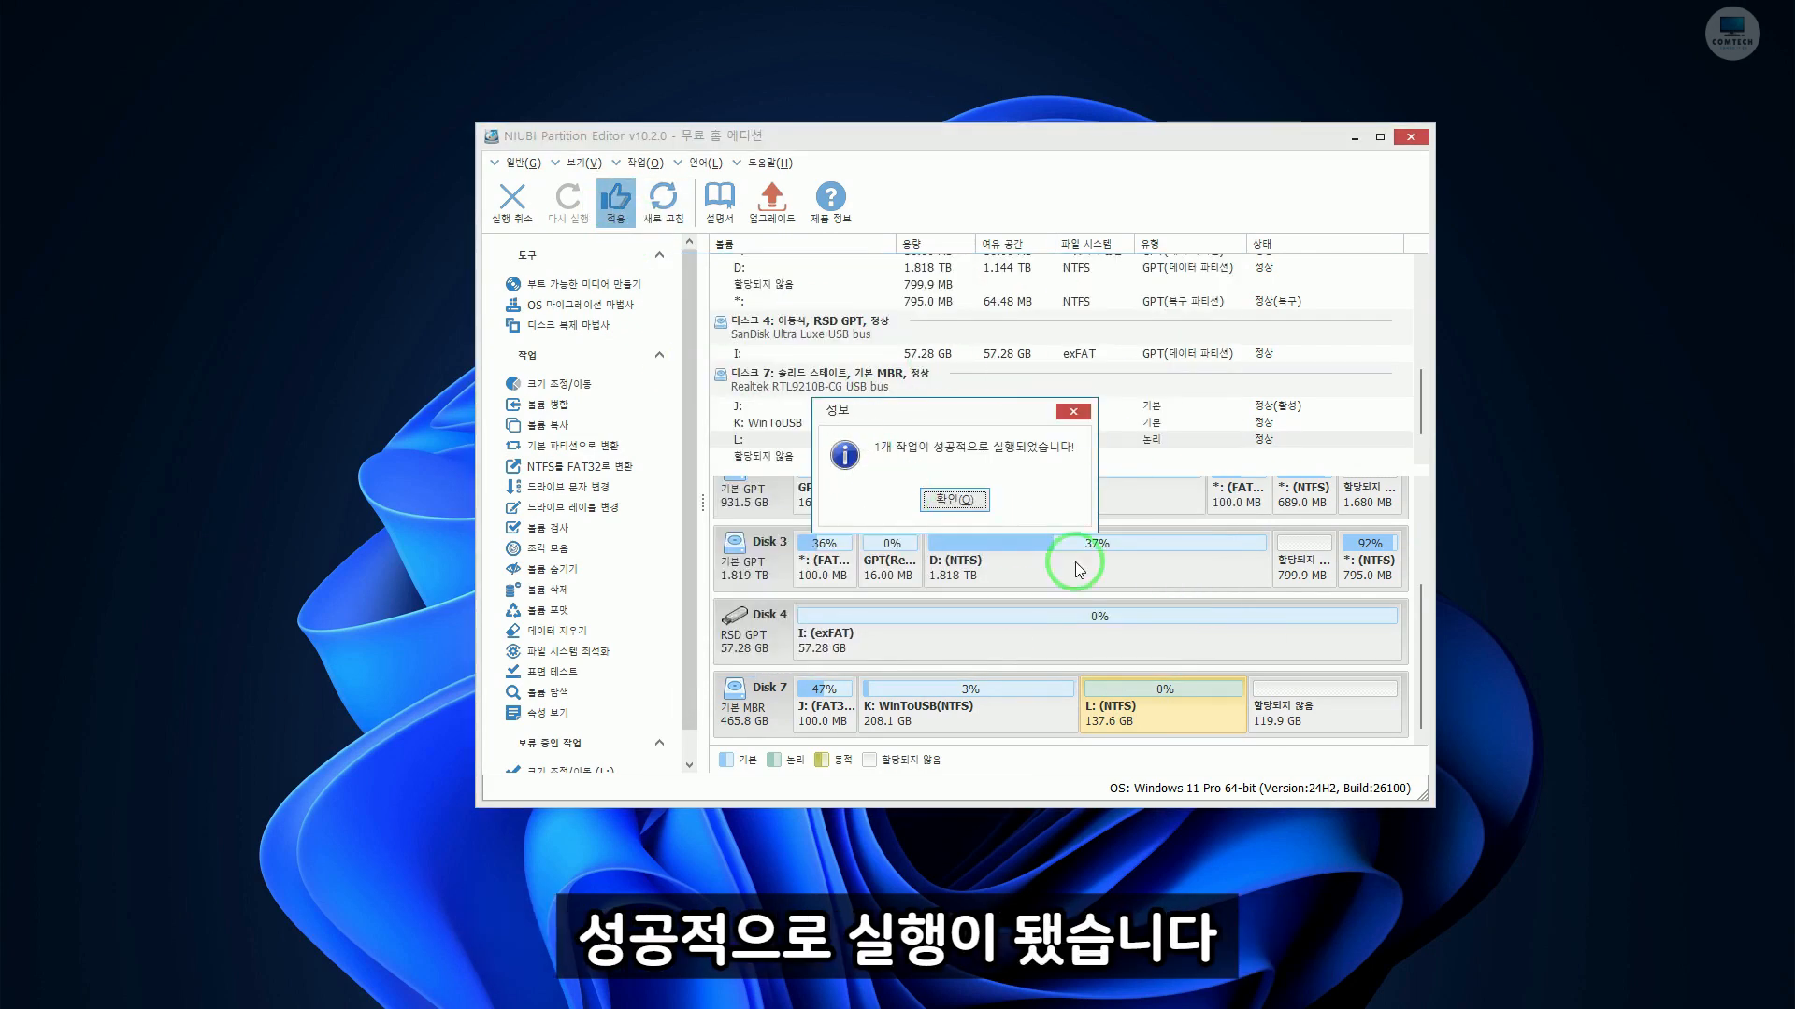
pyautogui.click(955, 500)
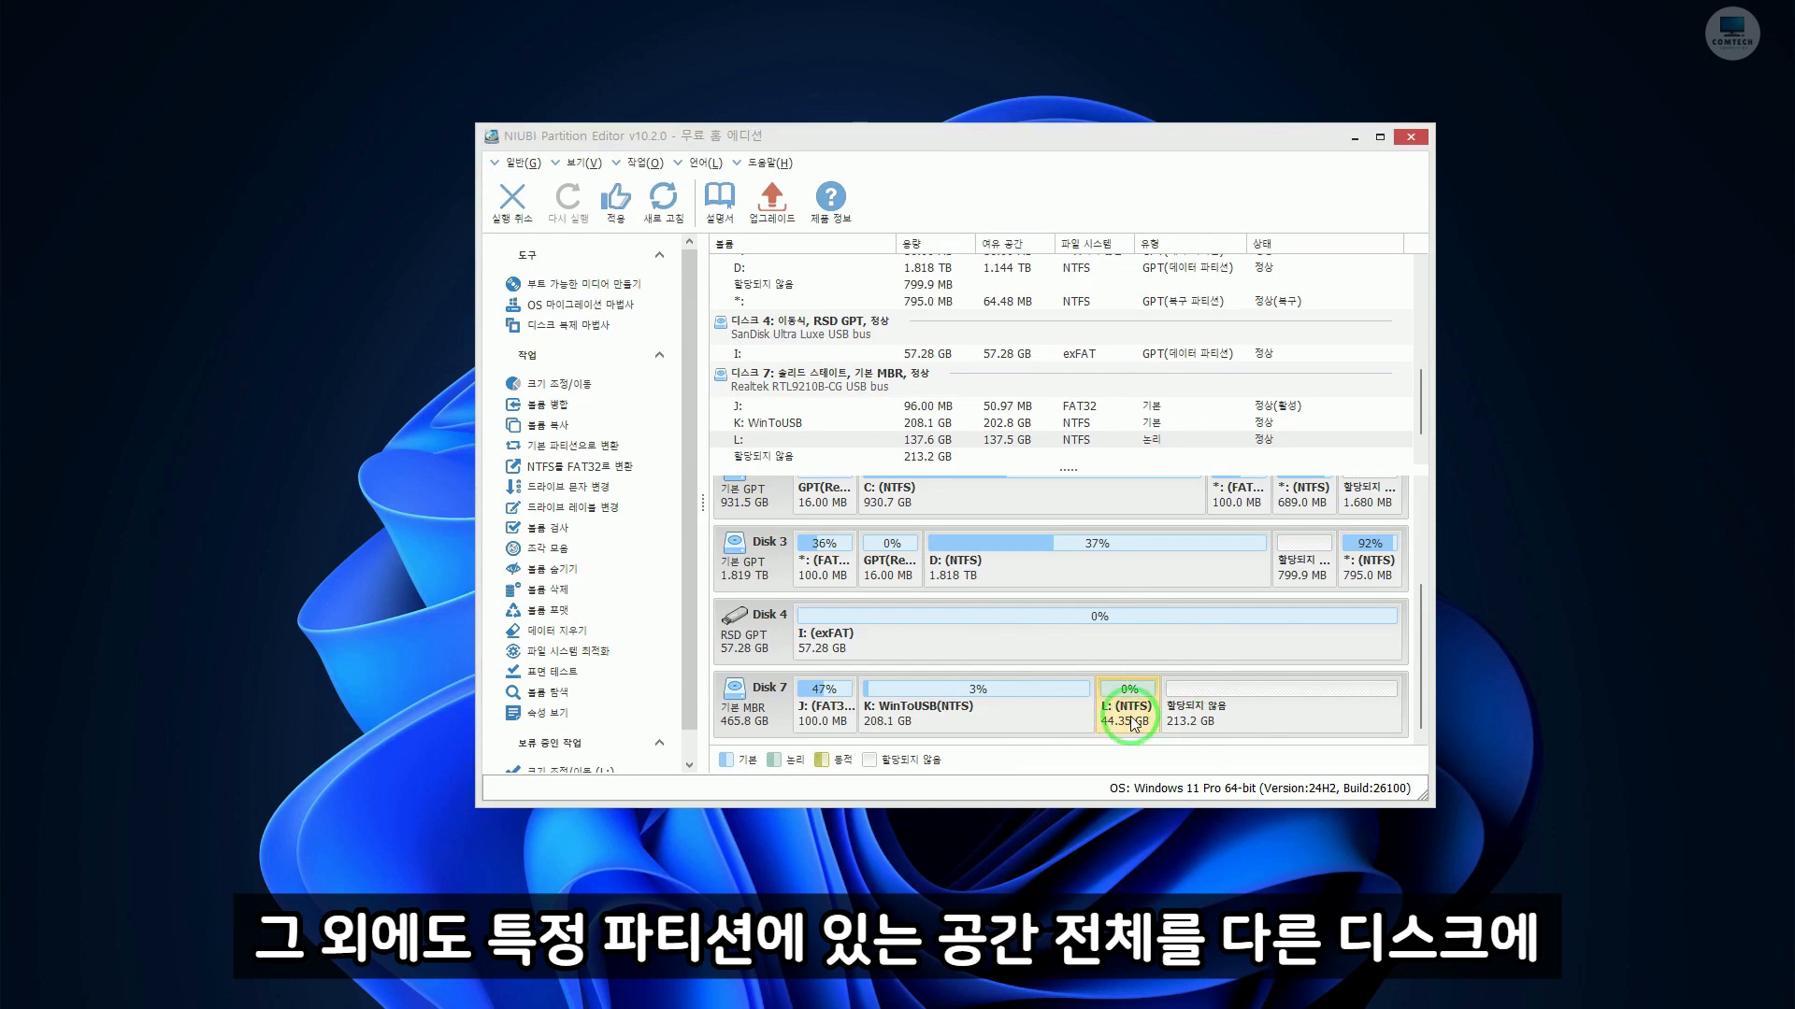
# - Delete the I: volume on Disk 4 to free its whole space as the copy destination
pyautogui.click(1133, 723)
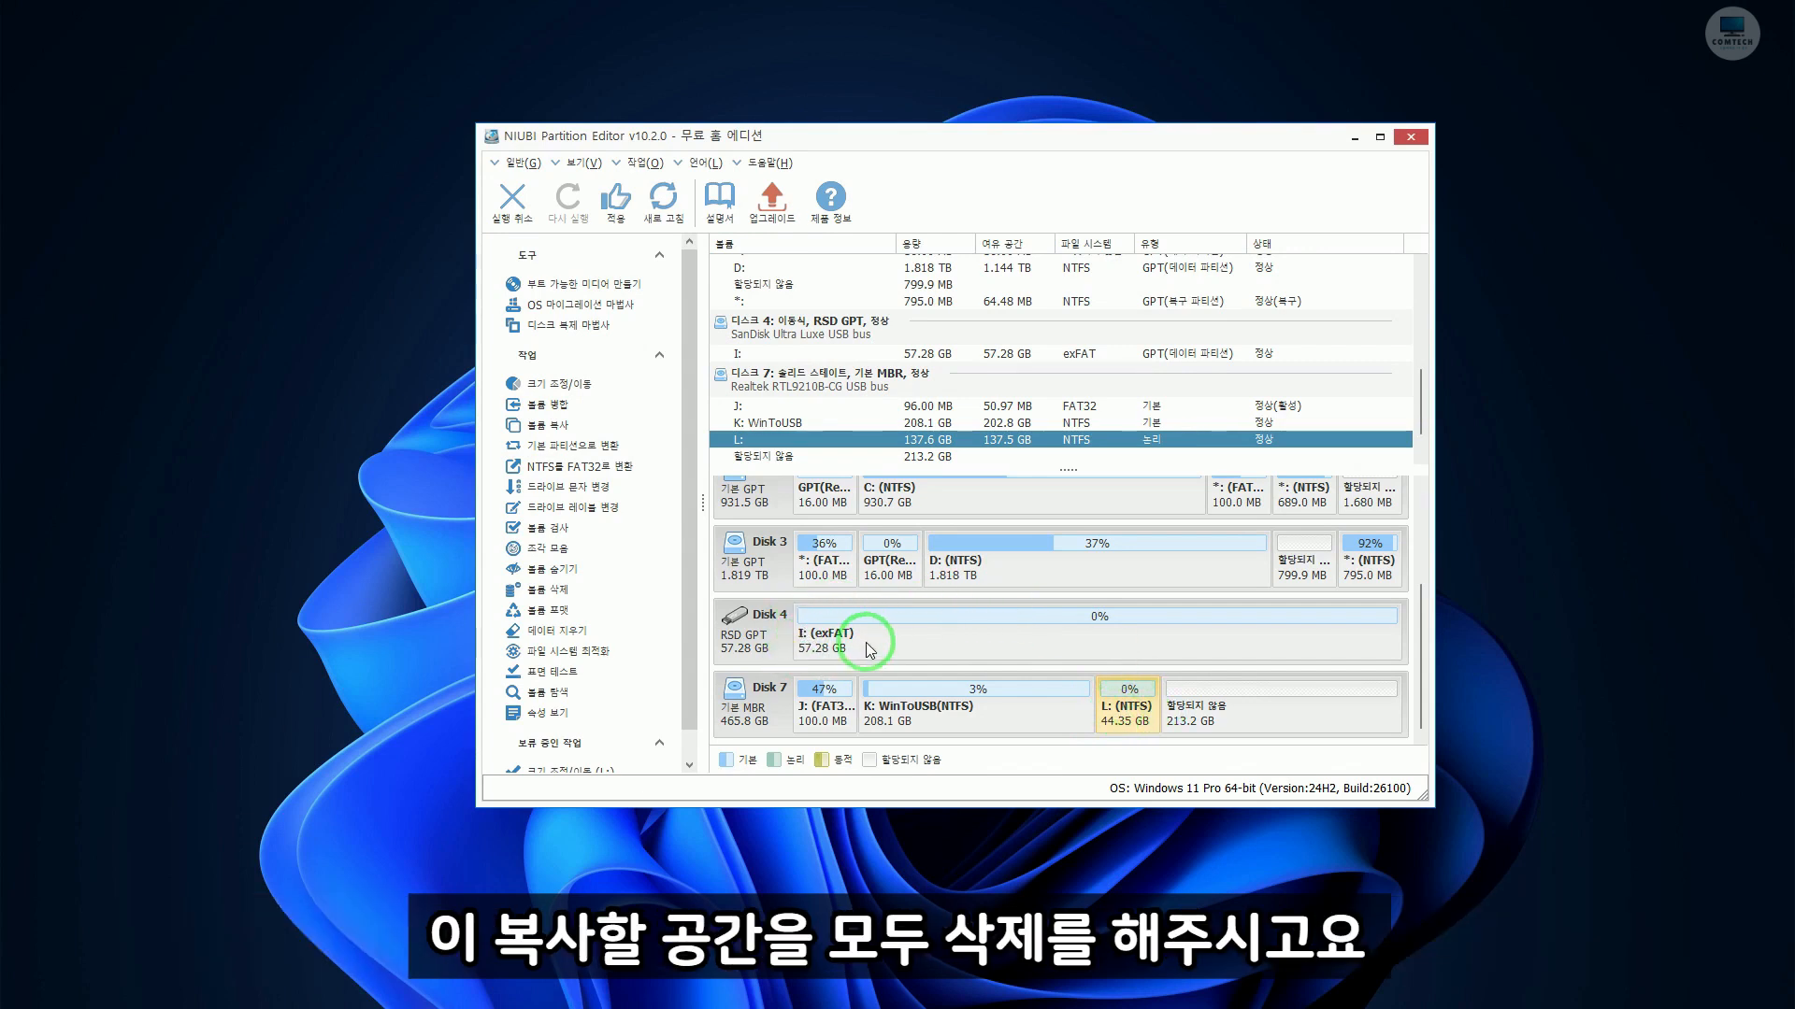
pyautogui.rightClick(928, 636)
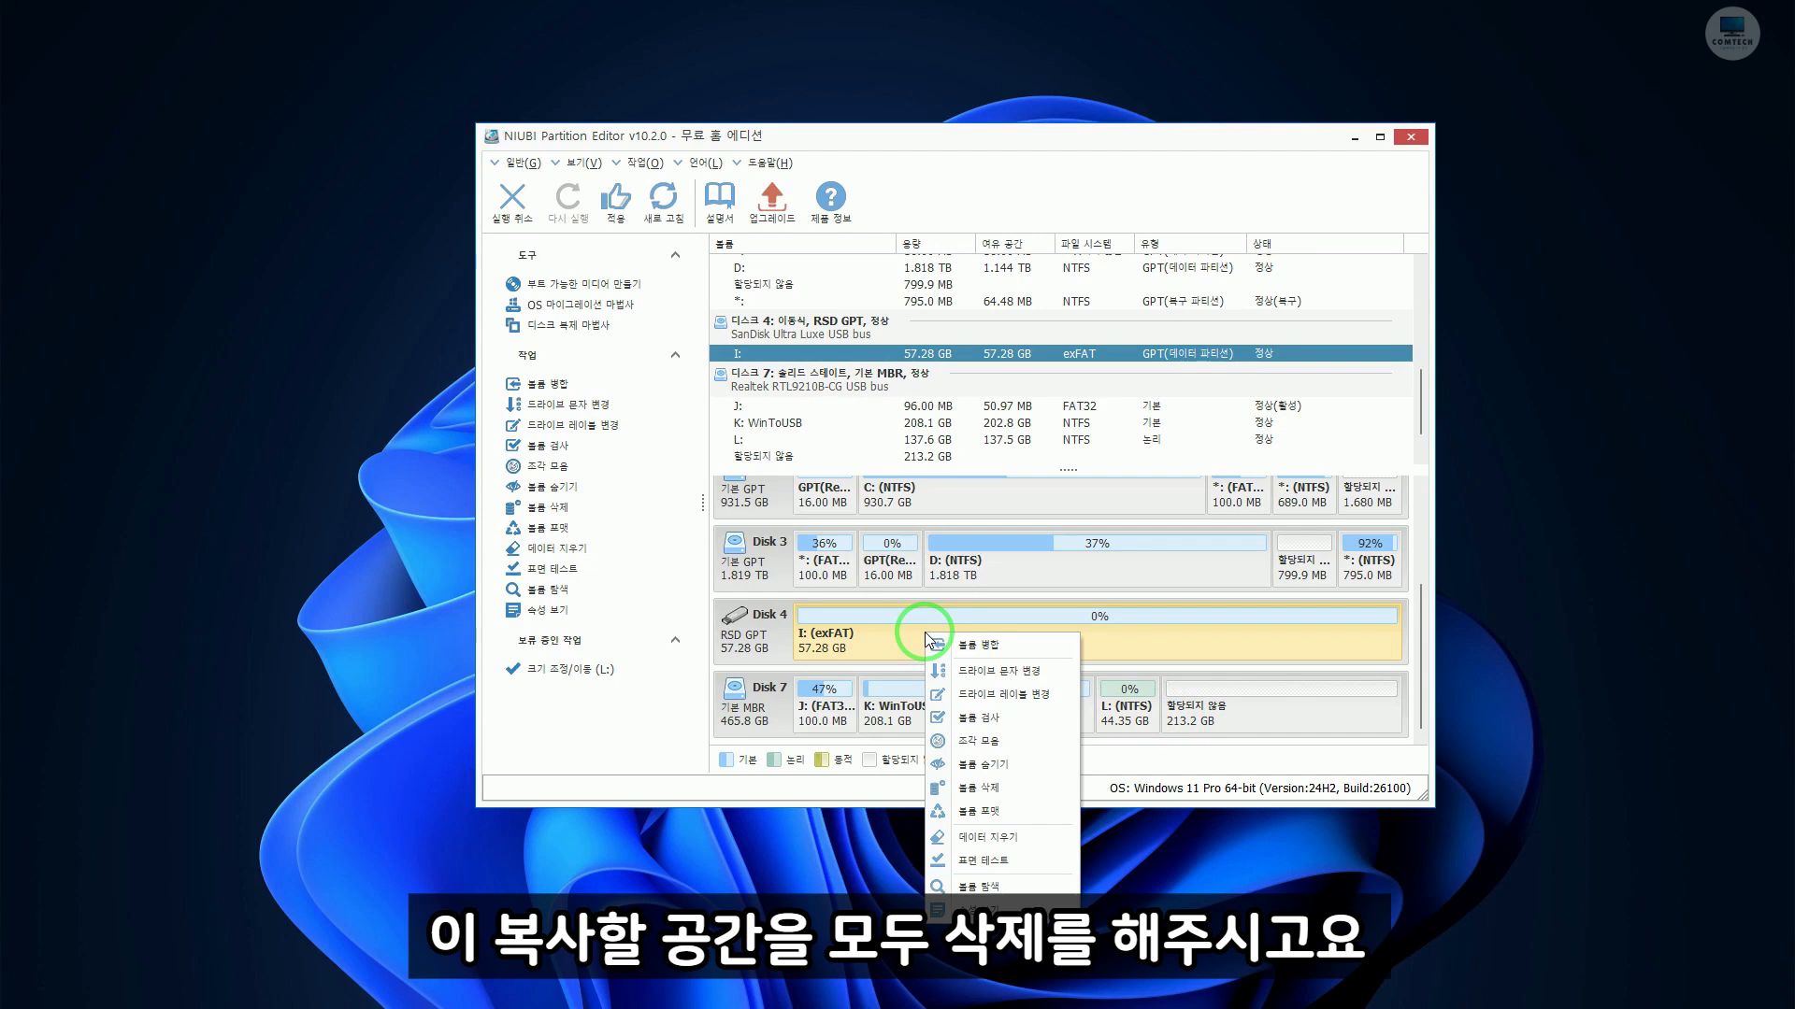
pyautogui.click(1001, 790)
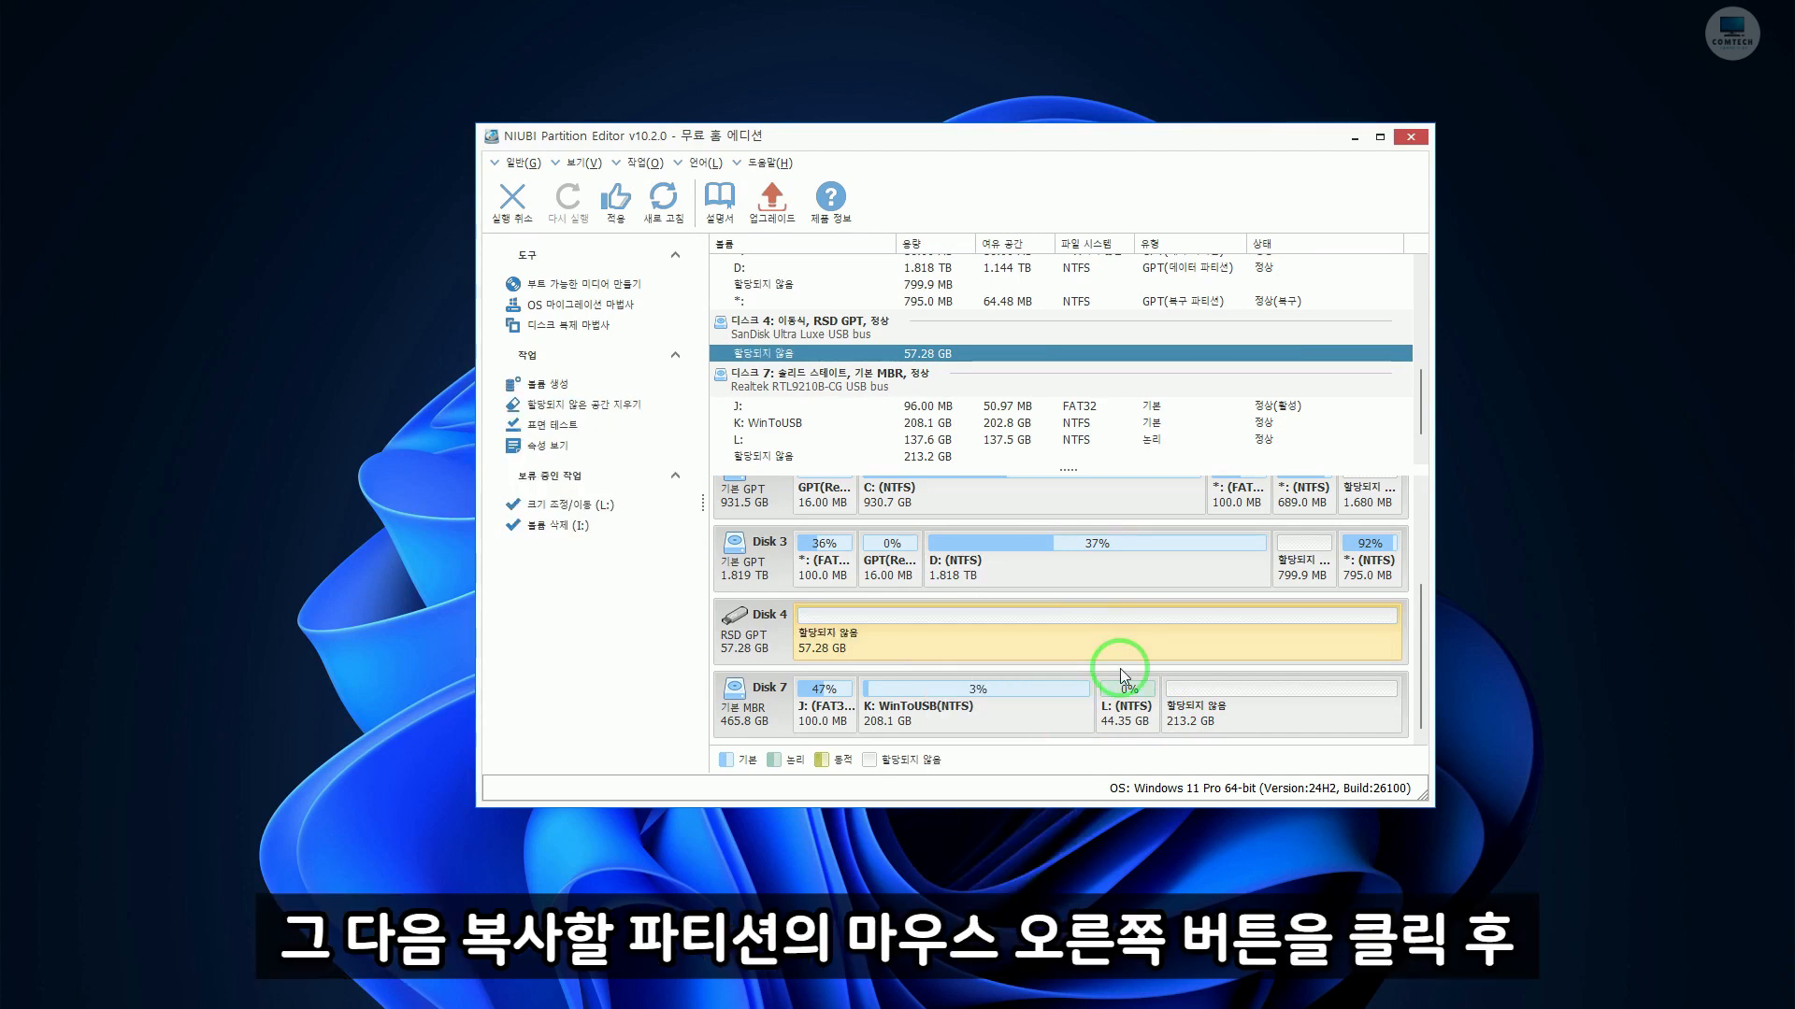
# - Copy the L: volume into Disk 4's unallocated space, with a volume size of 45,417.6 MB and drive letter I
pyautogui.rightClick(1123, 716)
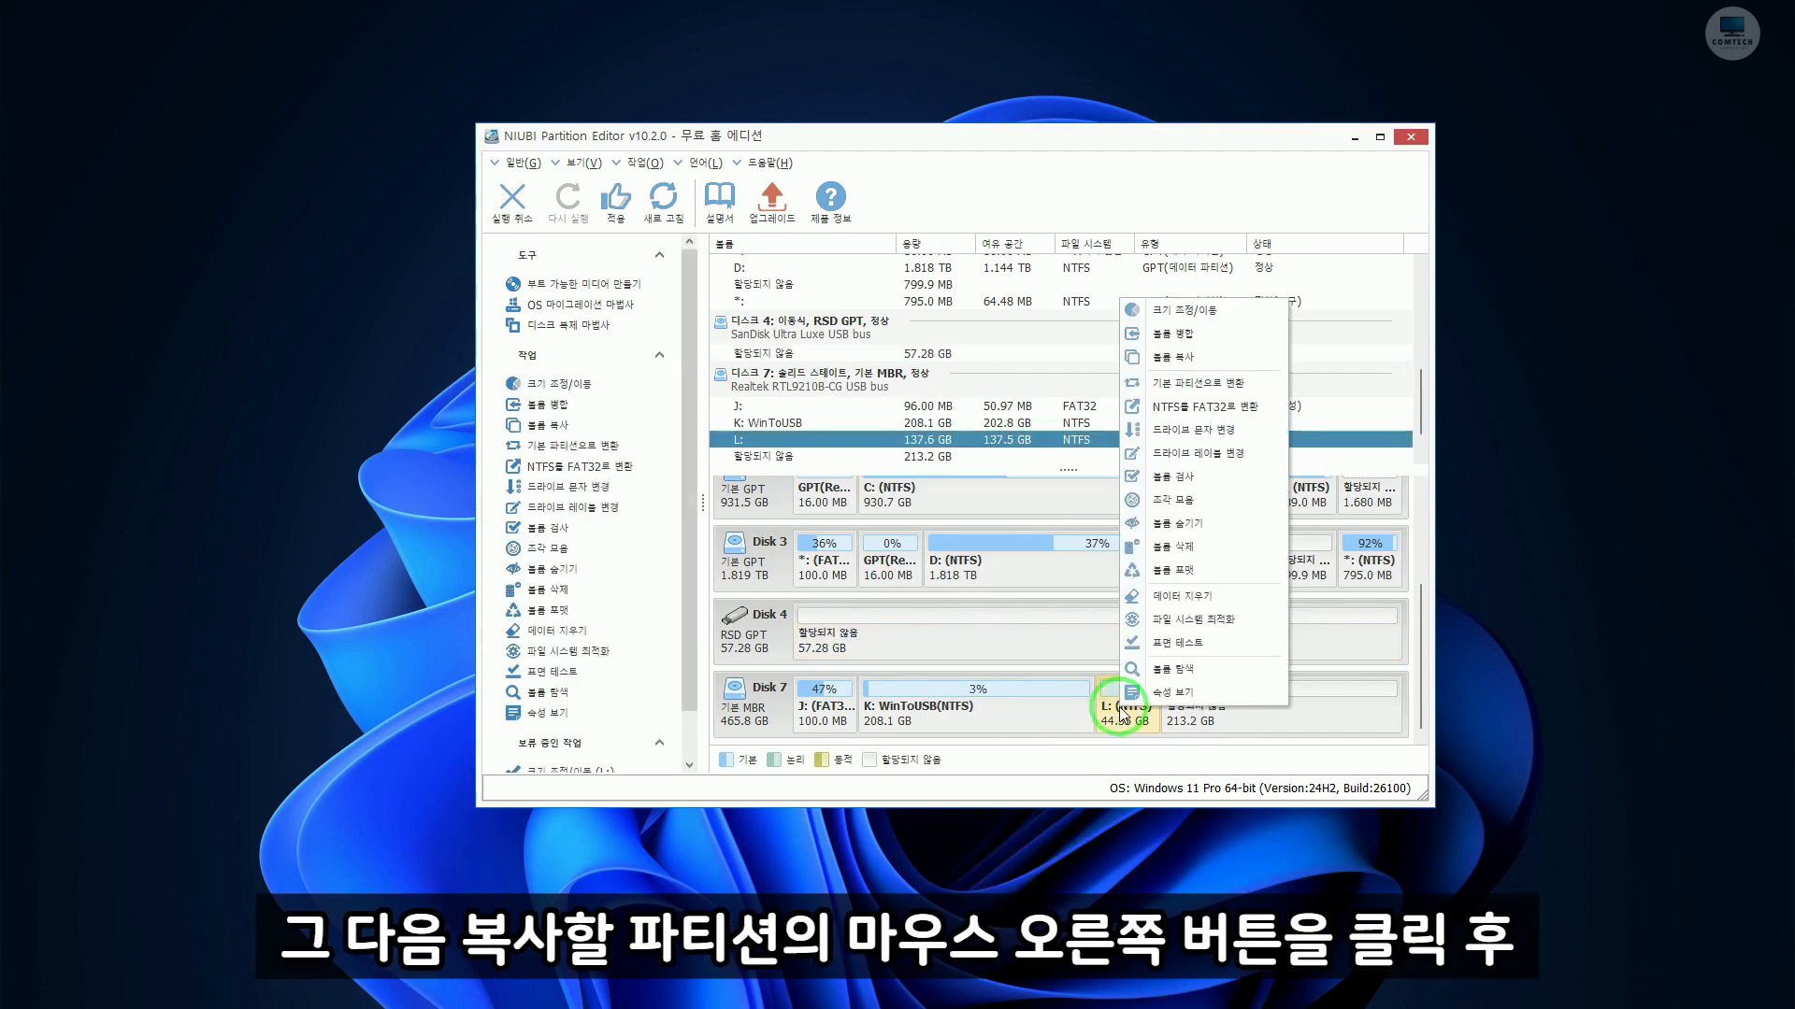
pyautogui.click(1203, 363)
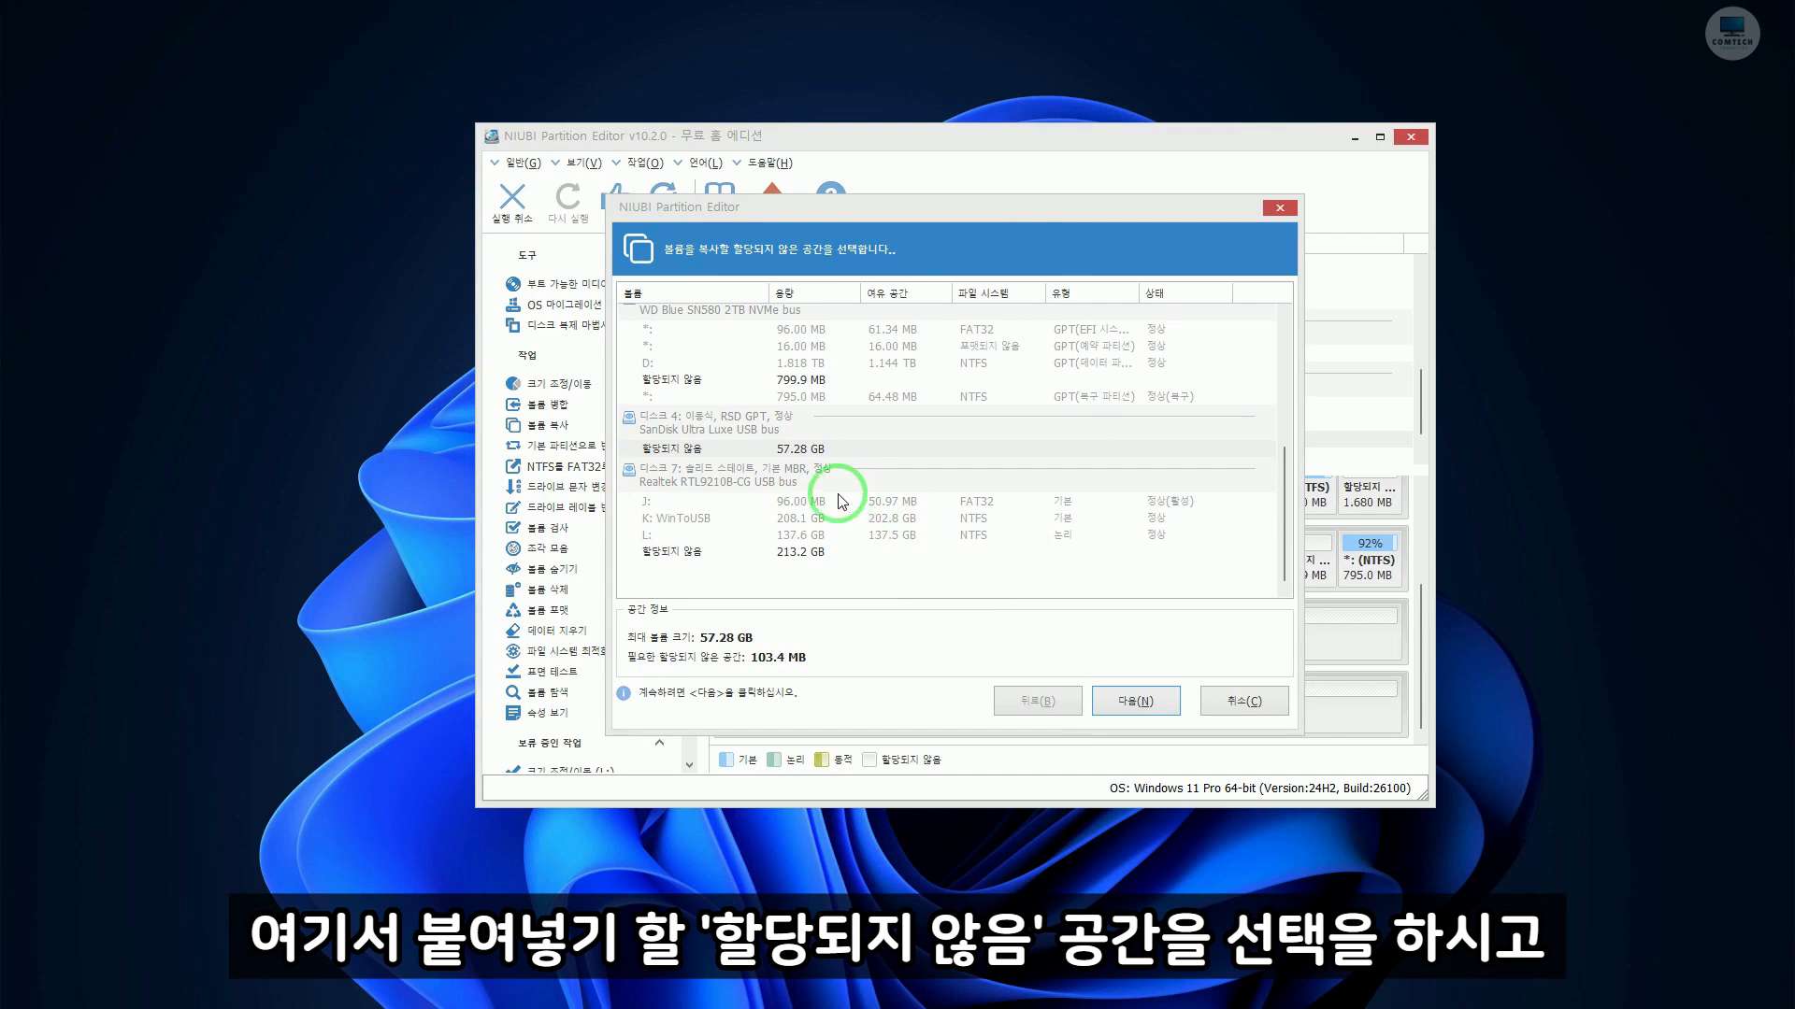
pyautogui.click(696, 456)
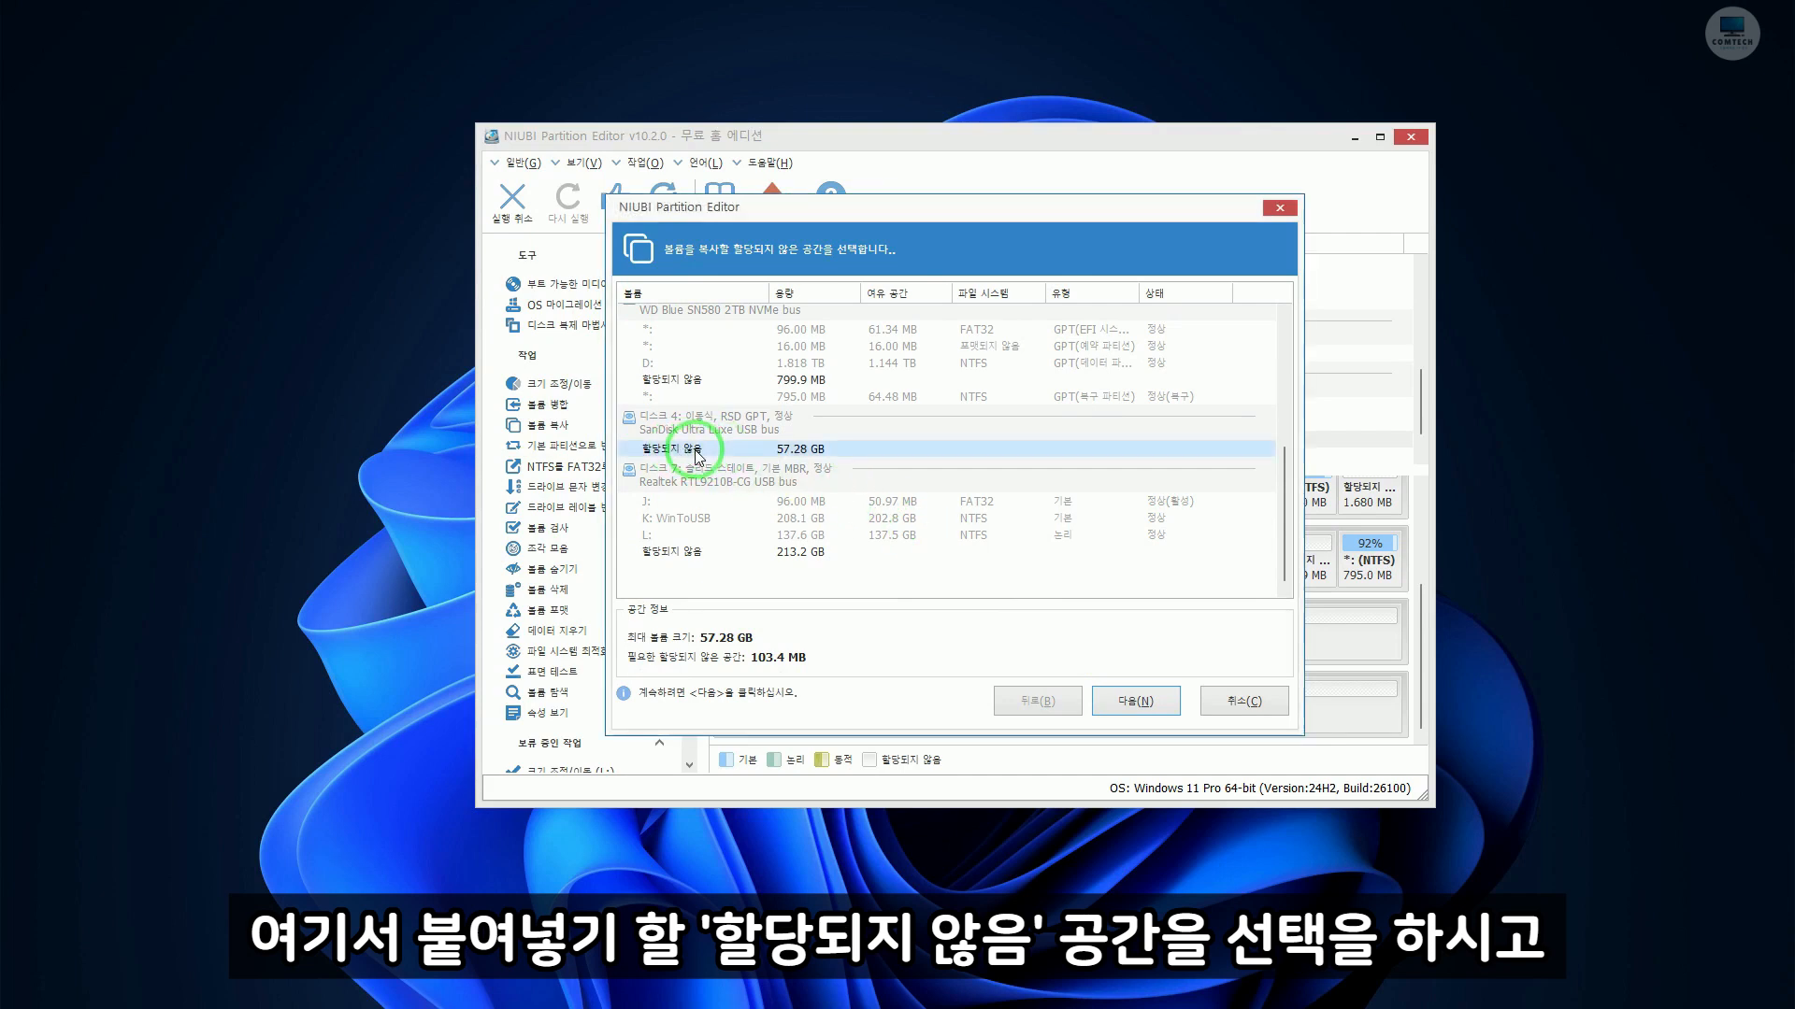
pyautogui.click(1148, 703)
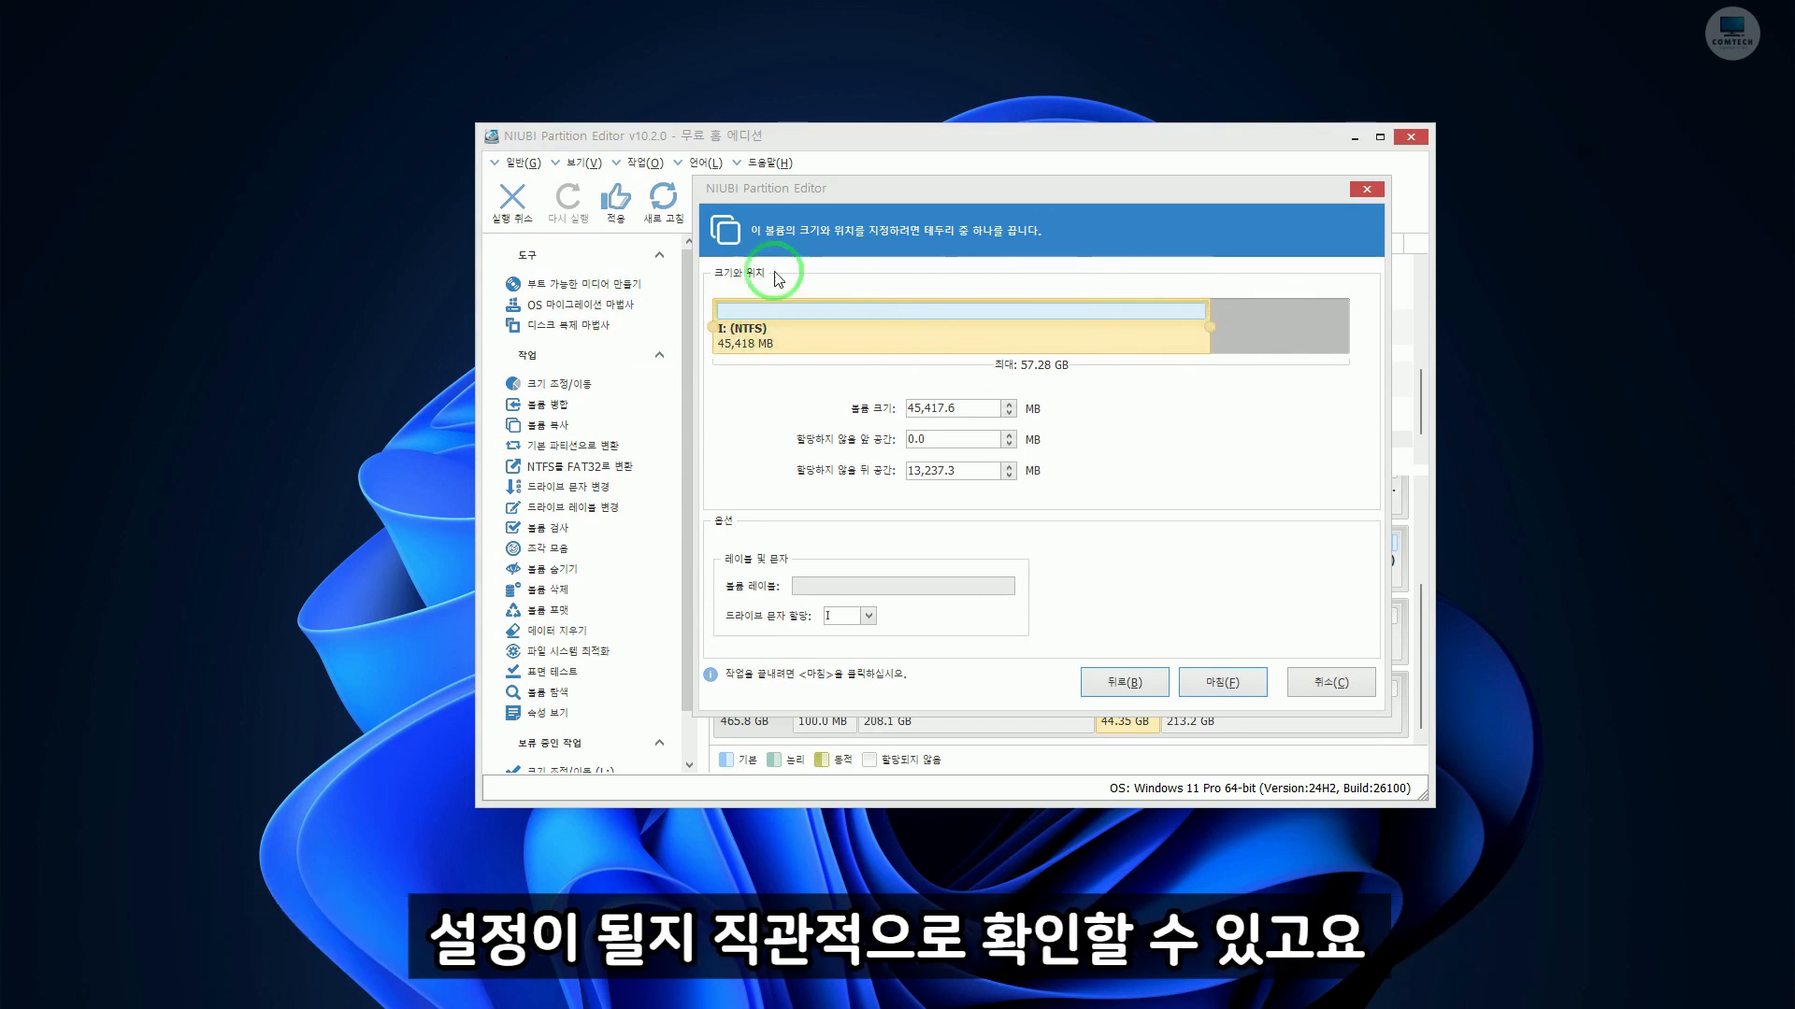
pyautogui.click(1214, 681)
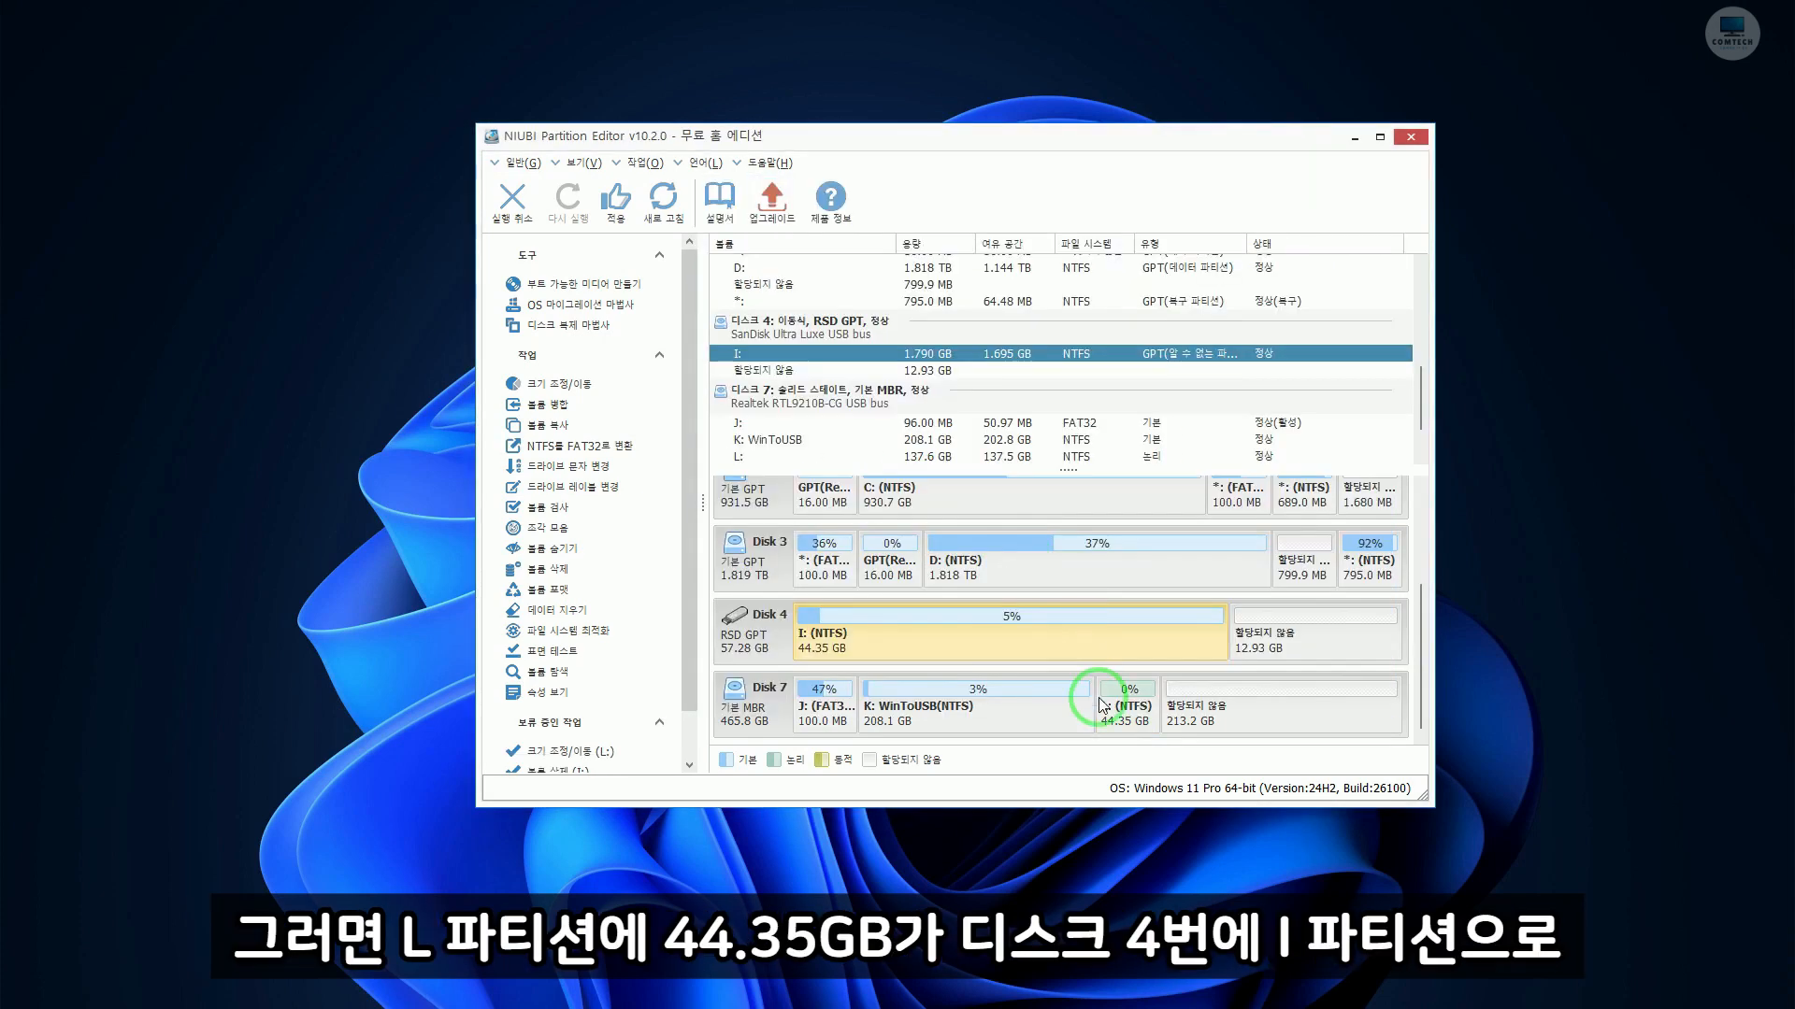
# - Compare the L: volume with its I: copy on Disk 4, and apply all pending operations
pyautogui.click(1105, 709)
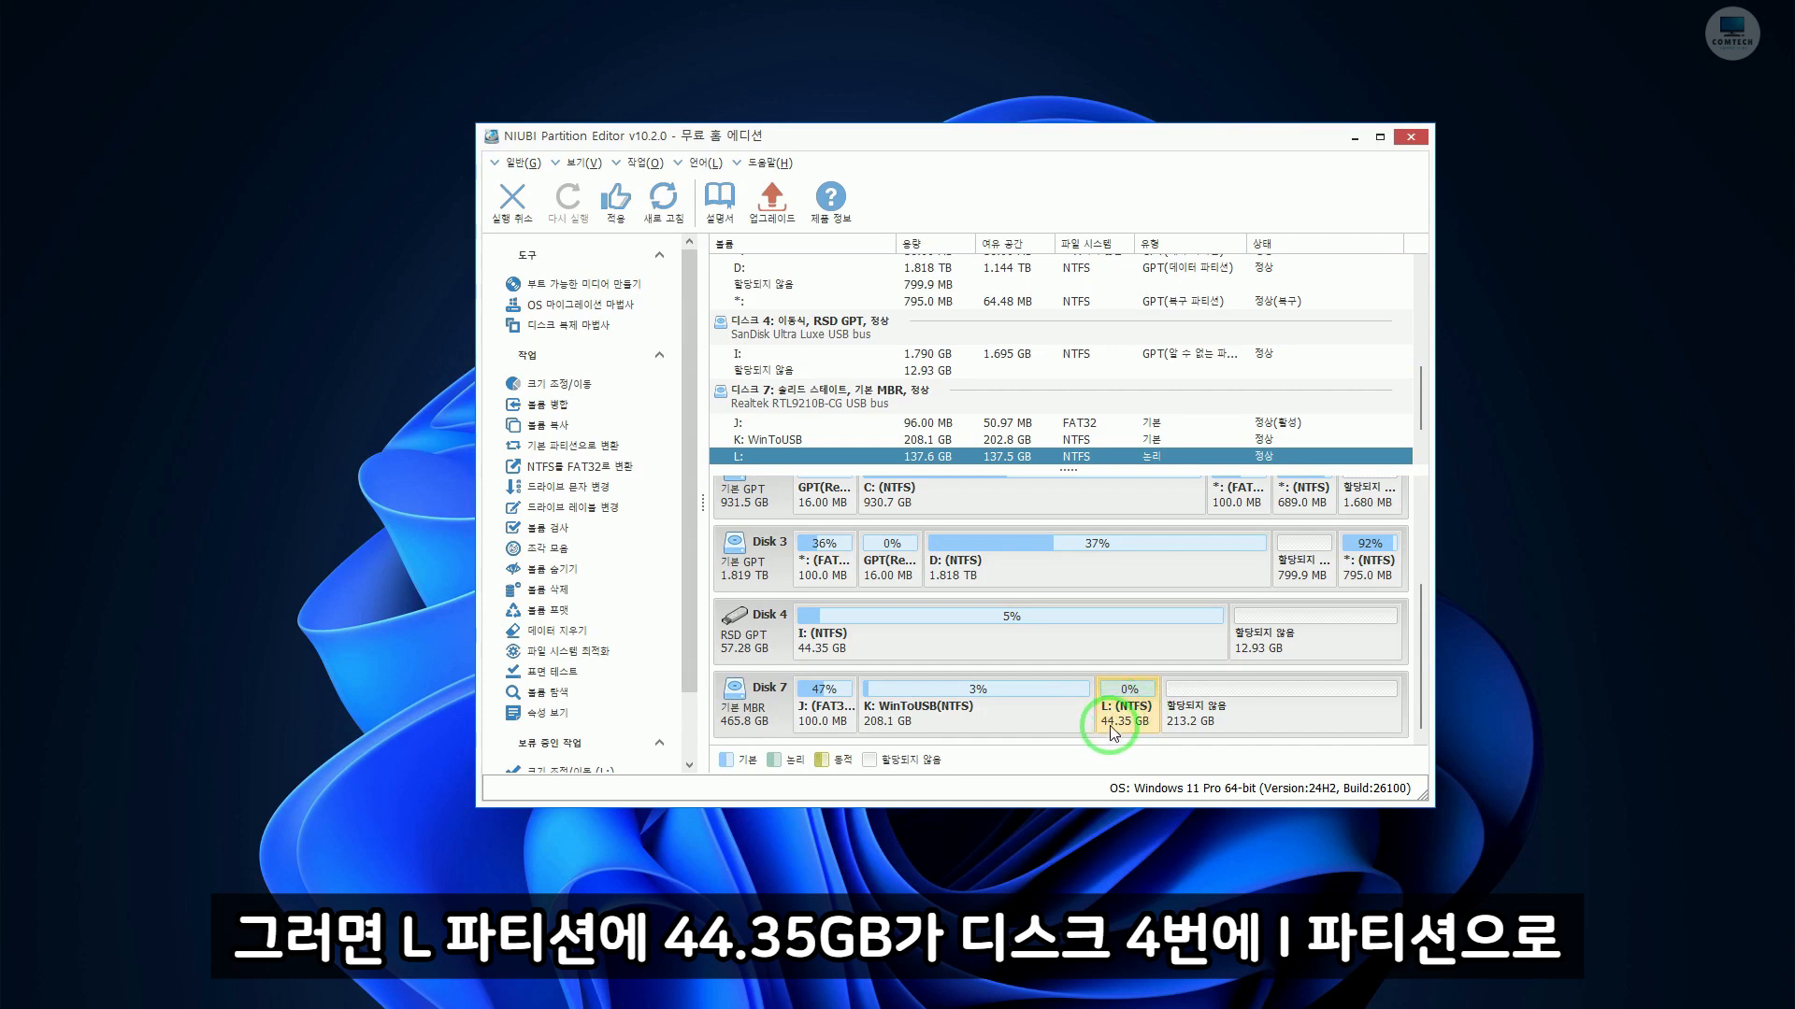
pyautogui.click(820, 650)
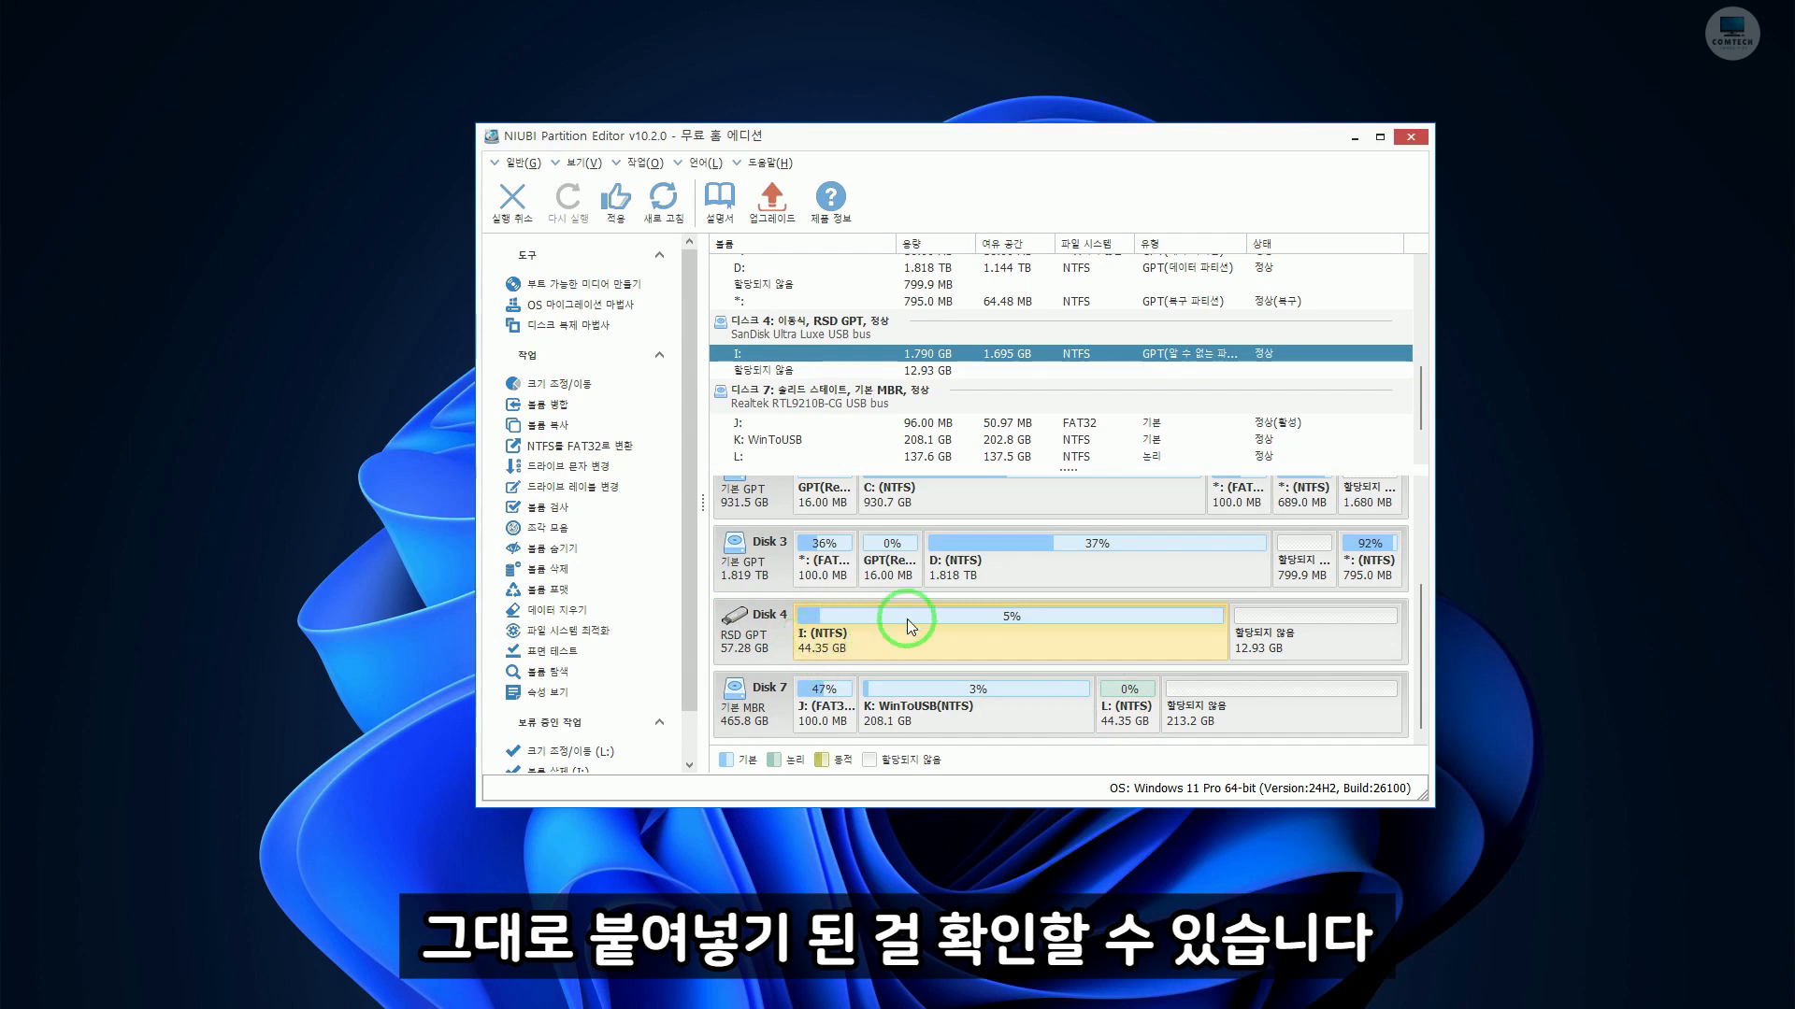
pyautogui.click(616, 206)
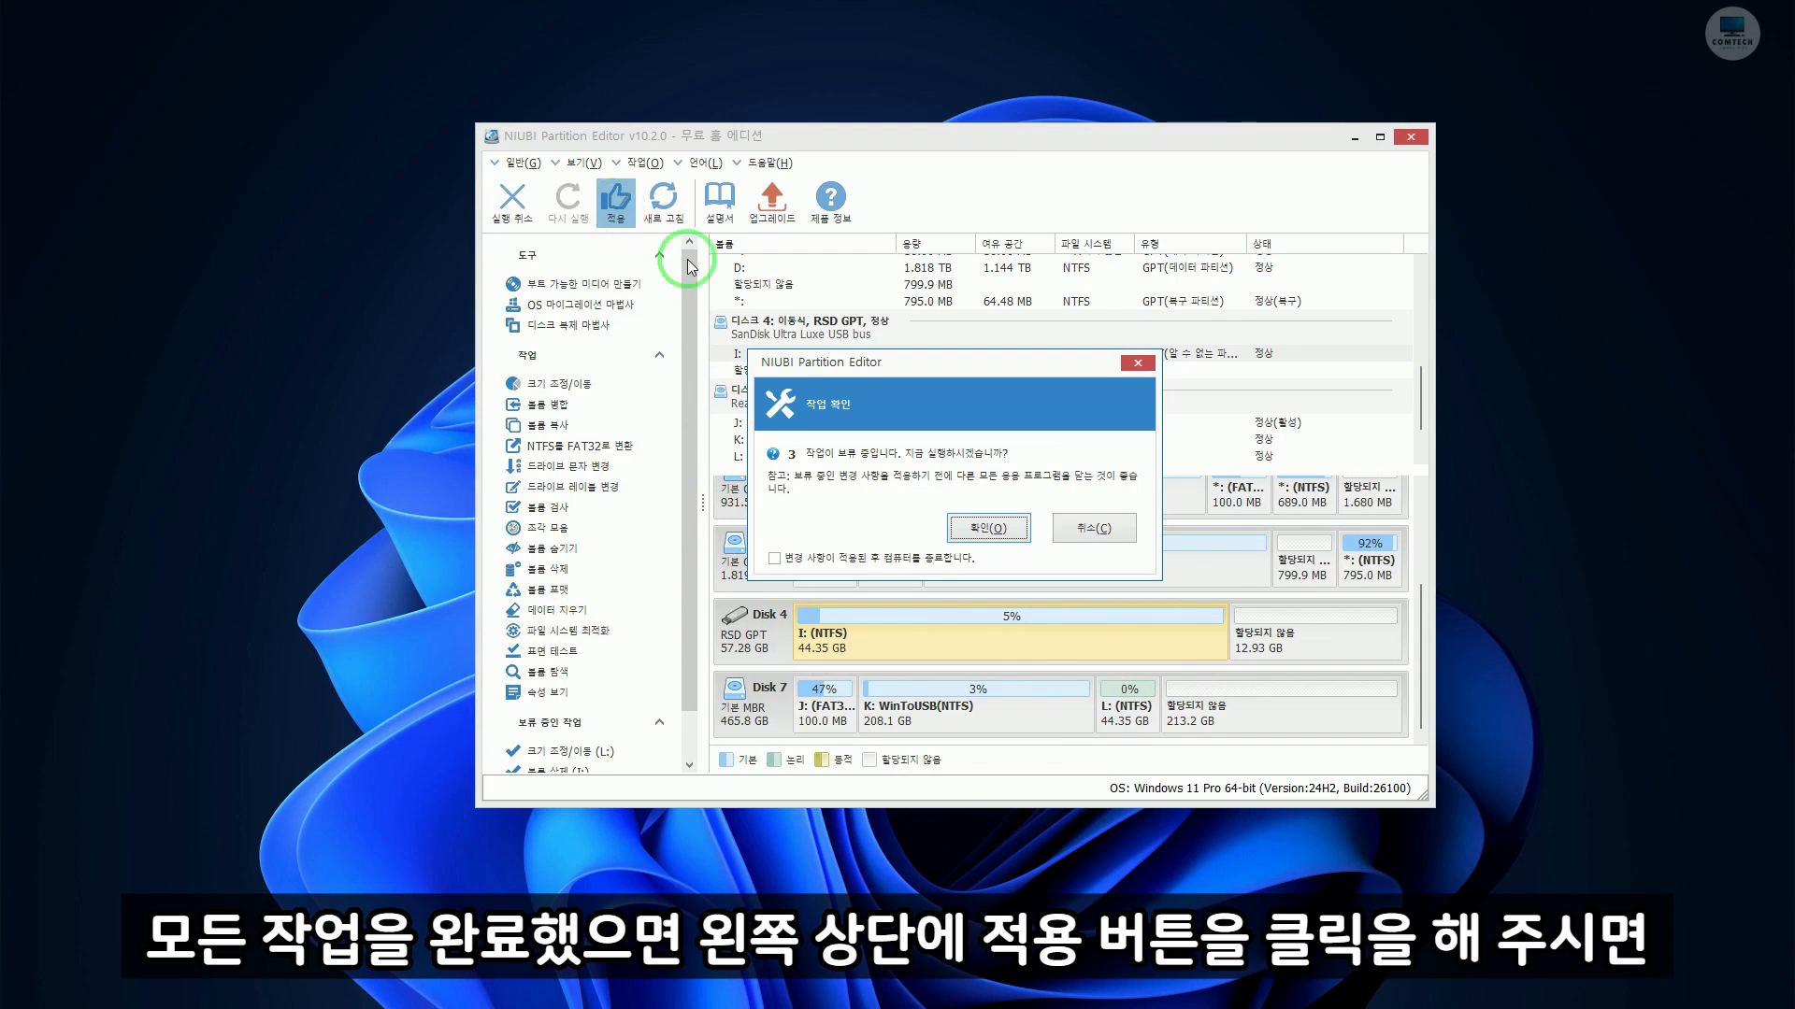
pyautogui.click(985, 523)
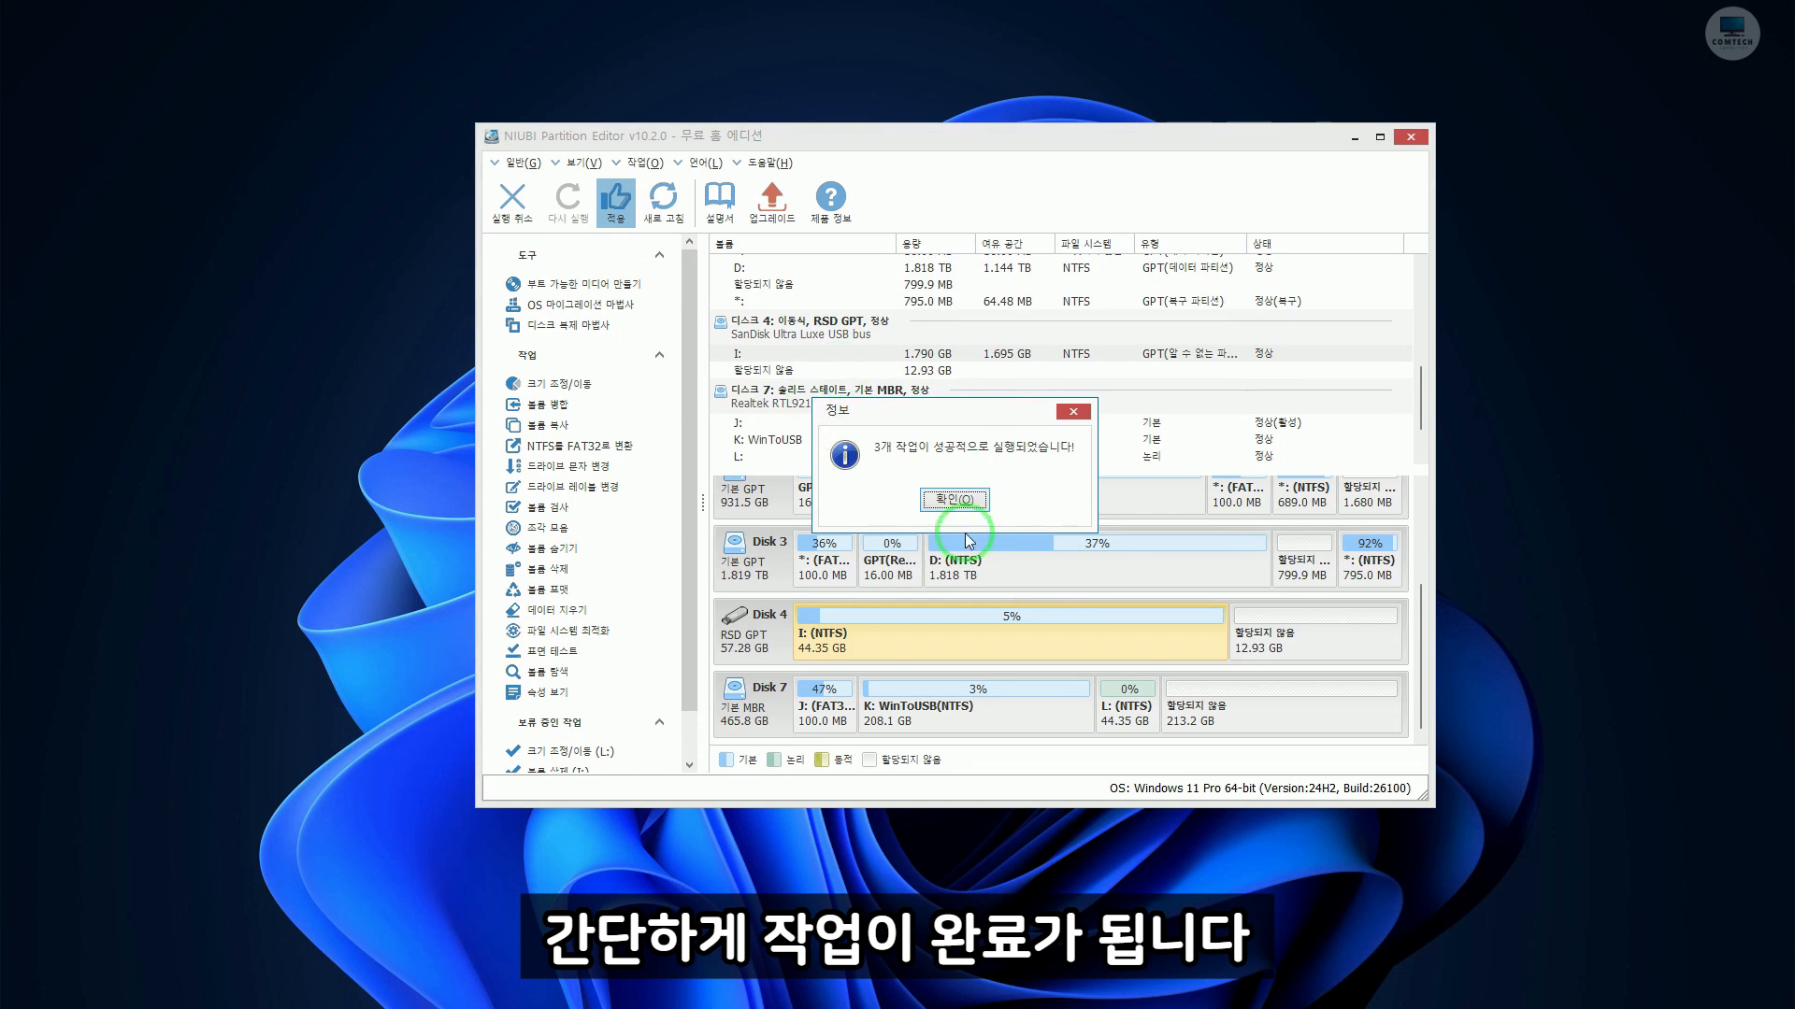
pyautogui.click(944, 497)
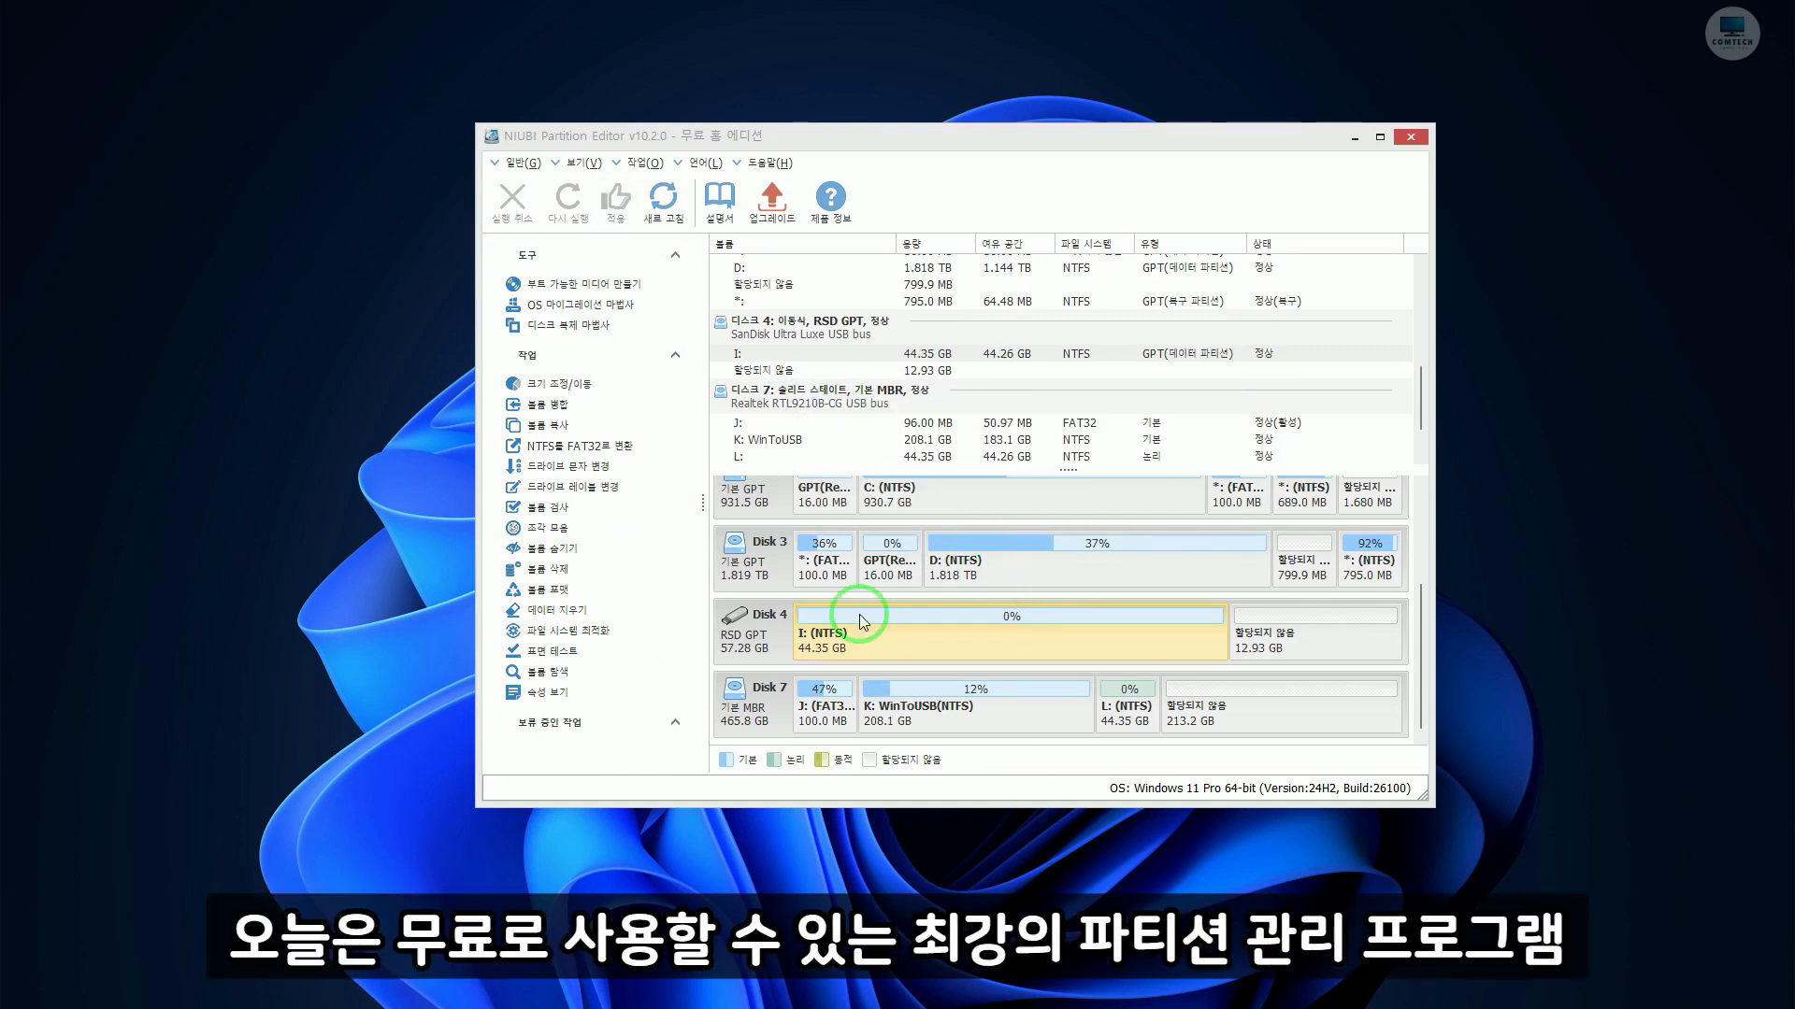